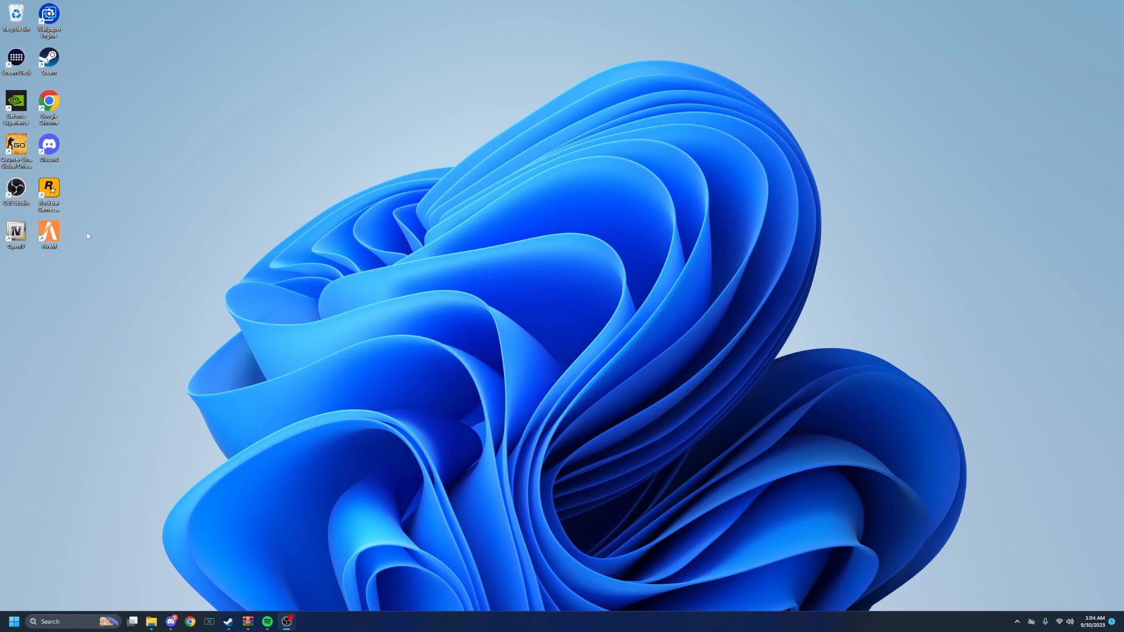
pyautogui.doubleClick(15, 233)
pyautogui.click(516, 327)
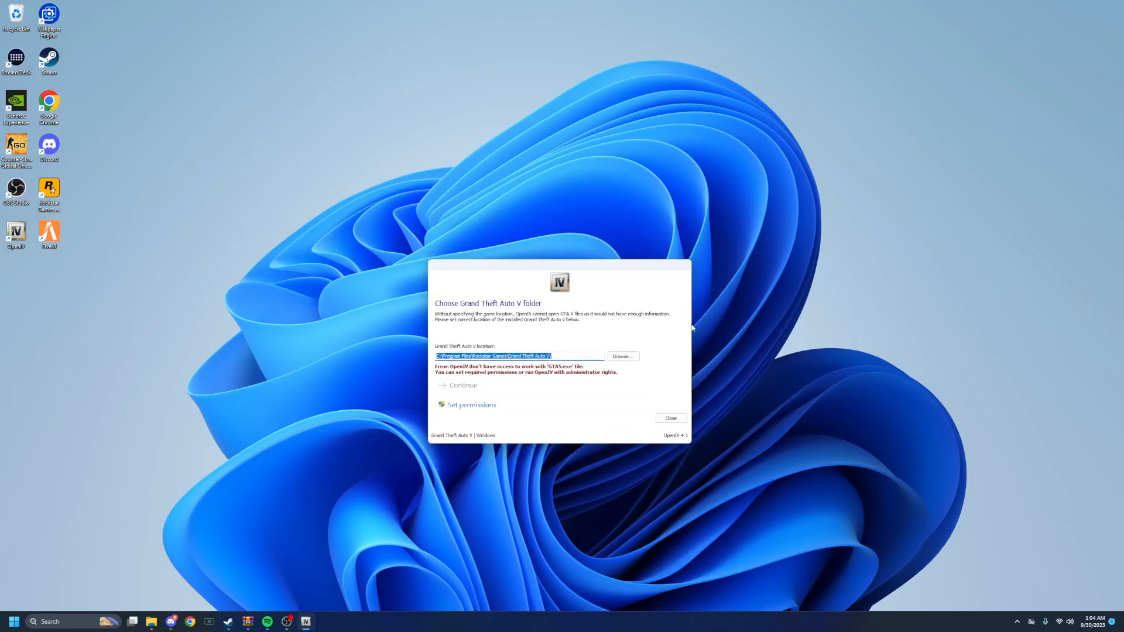
pyautogui.click(576, 337)
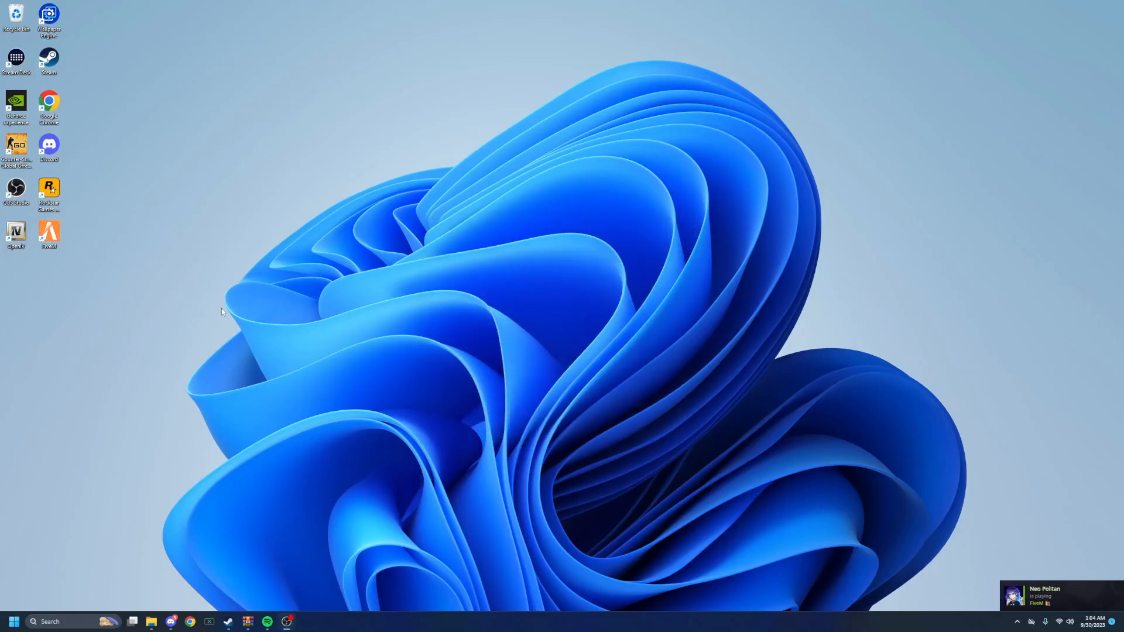
# - Run OpenIV as administrator and choose the Windows version of Grand Theft Auto V
pyautogui.rightClick(22, 240)
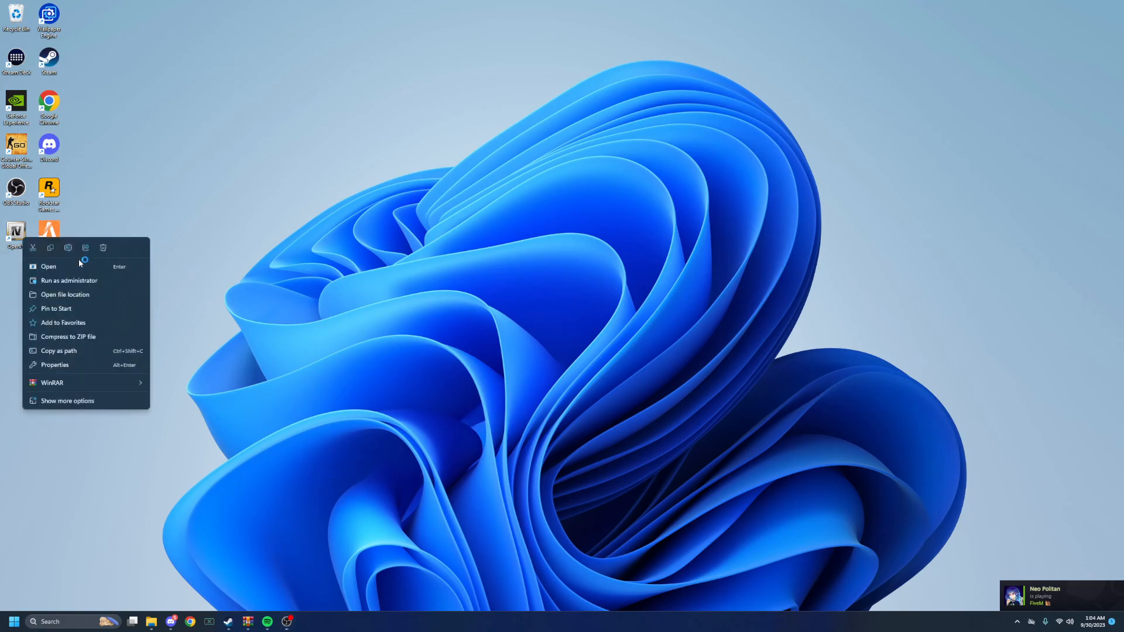
pyautogui.click(97, 280)
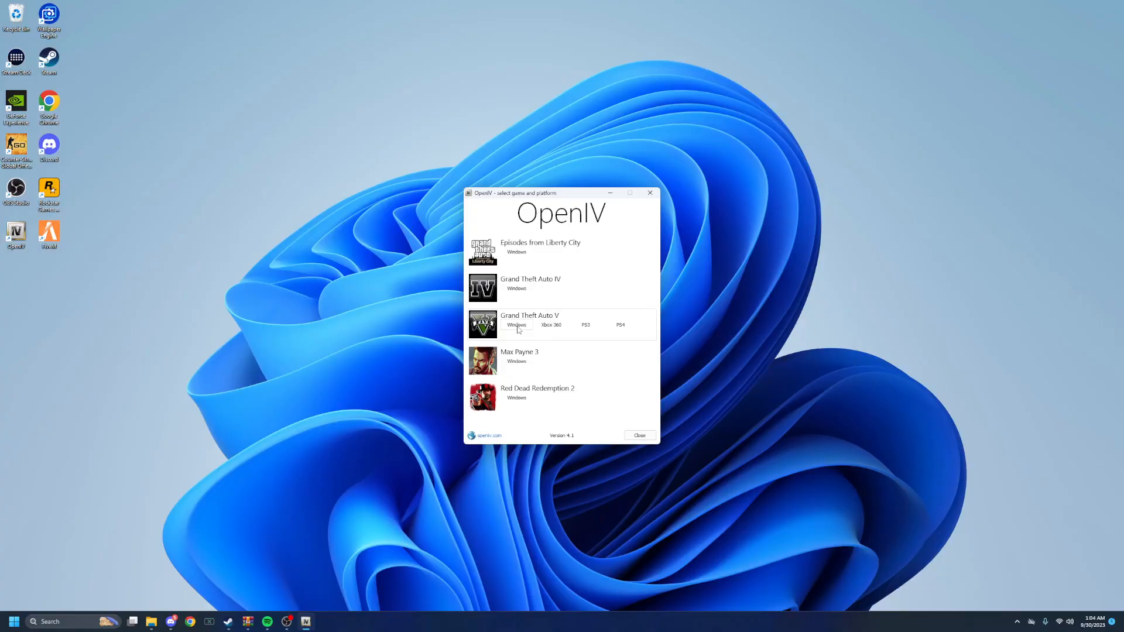
pyautogui.click(517, 325)
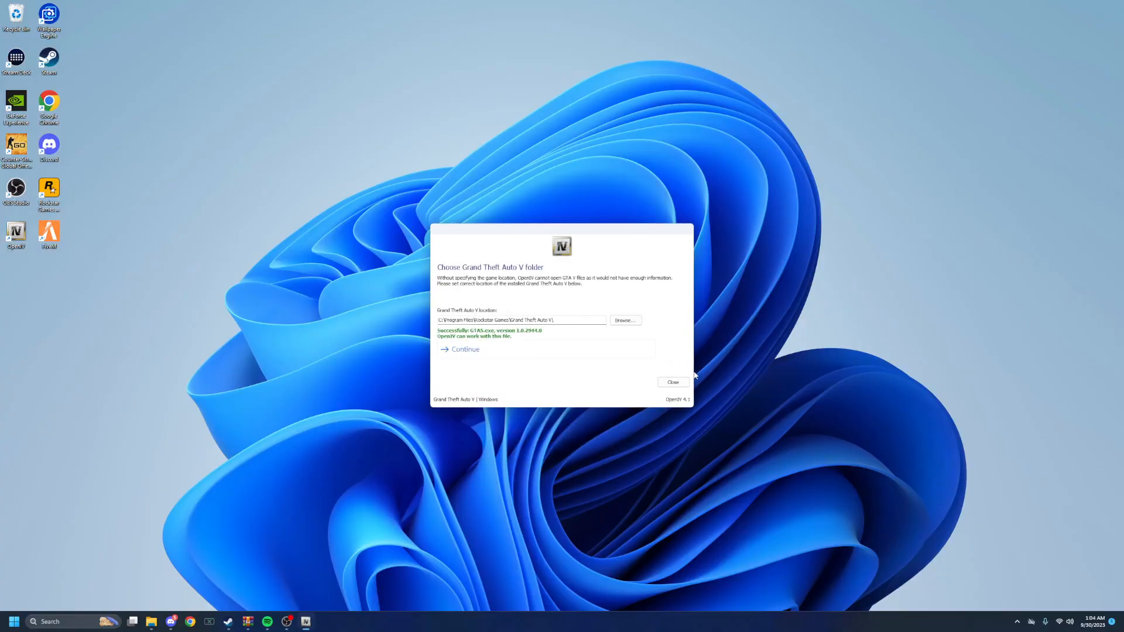
# - Set the game location to C:\Program Files\Rockstar Games\Grand Theft Auto V and continue past the backup reminder into the file browser
pyautogui.click(626, 320)
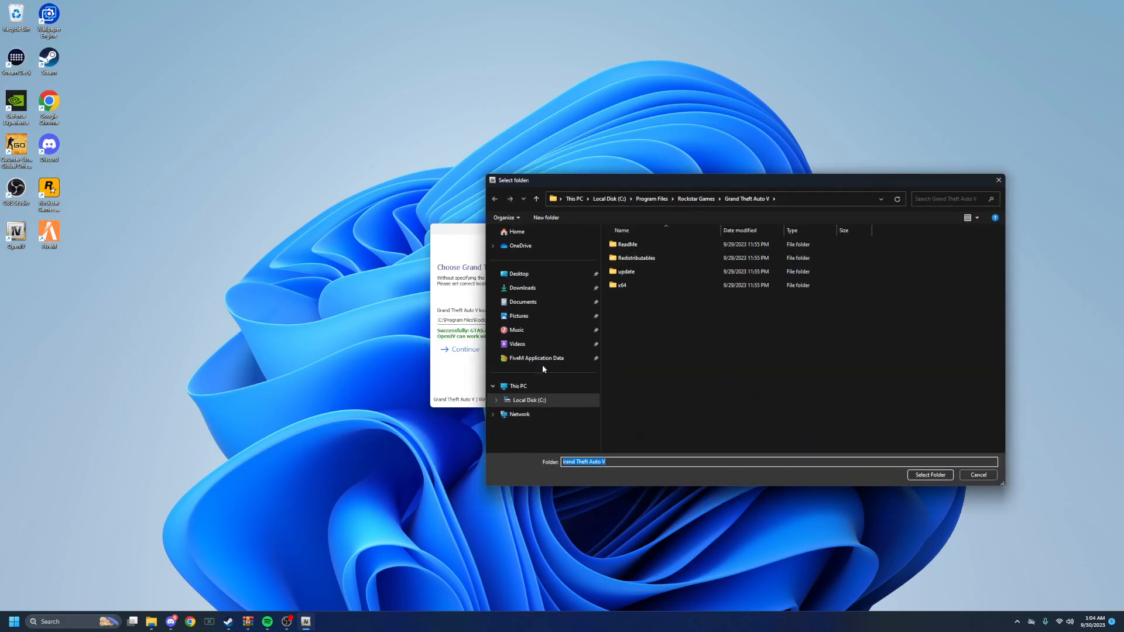
pyautogui.click(540, 401)
pyautogui.doubleClick(674, 274)
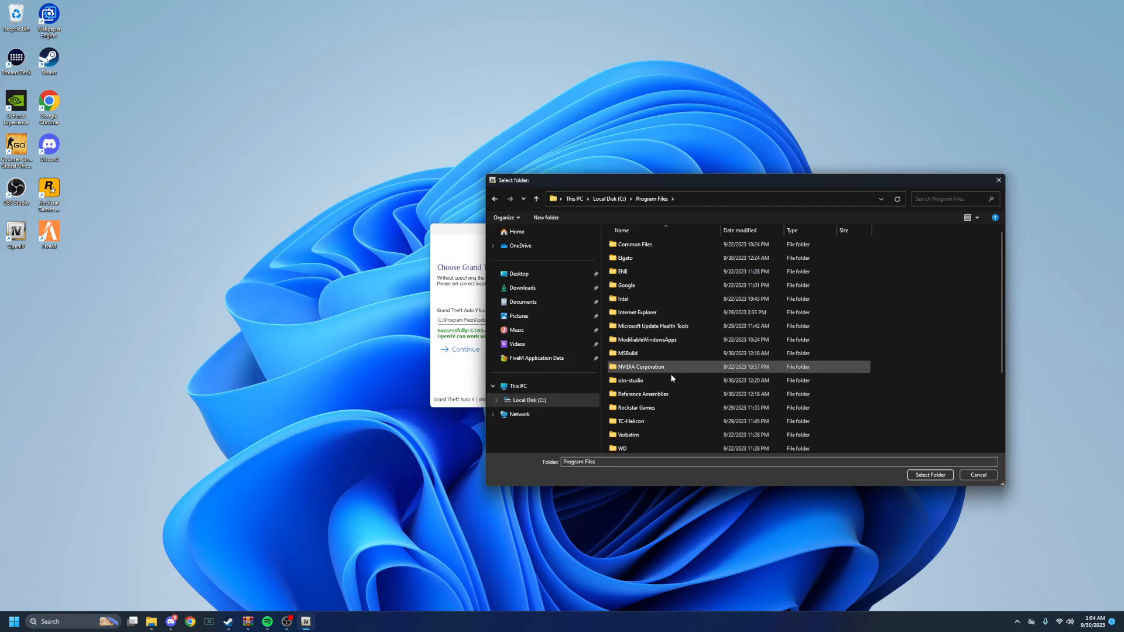
pyautogui.doubleClick(638, 408)
pyautogui.click(676, 245)
pyautogui.click(931, 475)
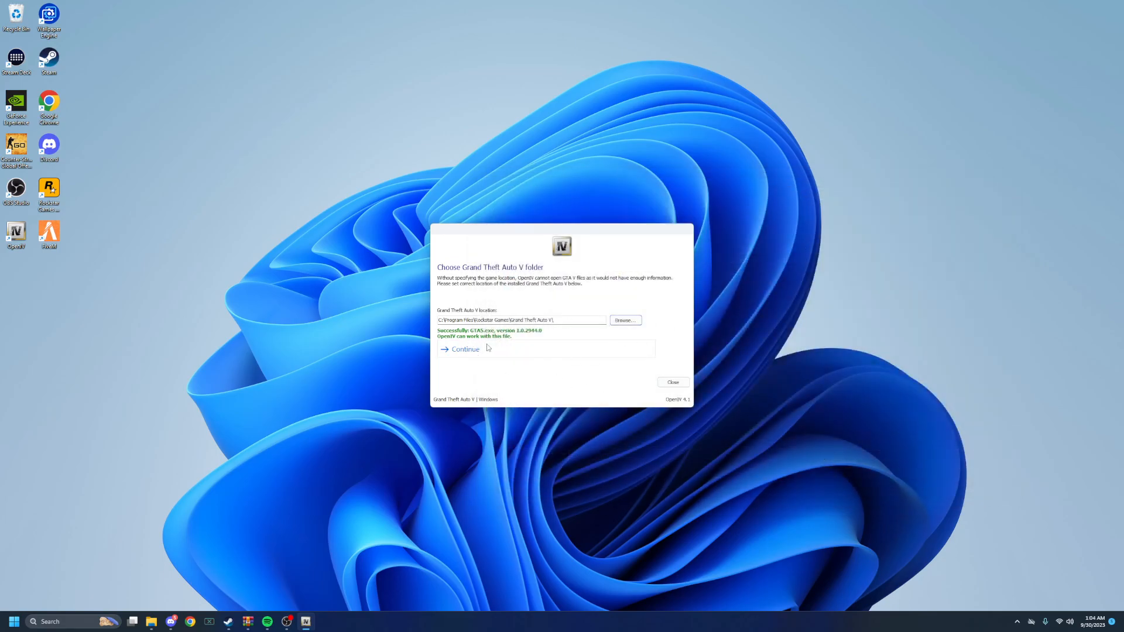
pyautogui.click(468, 350)
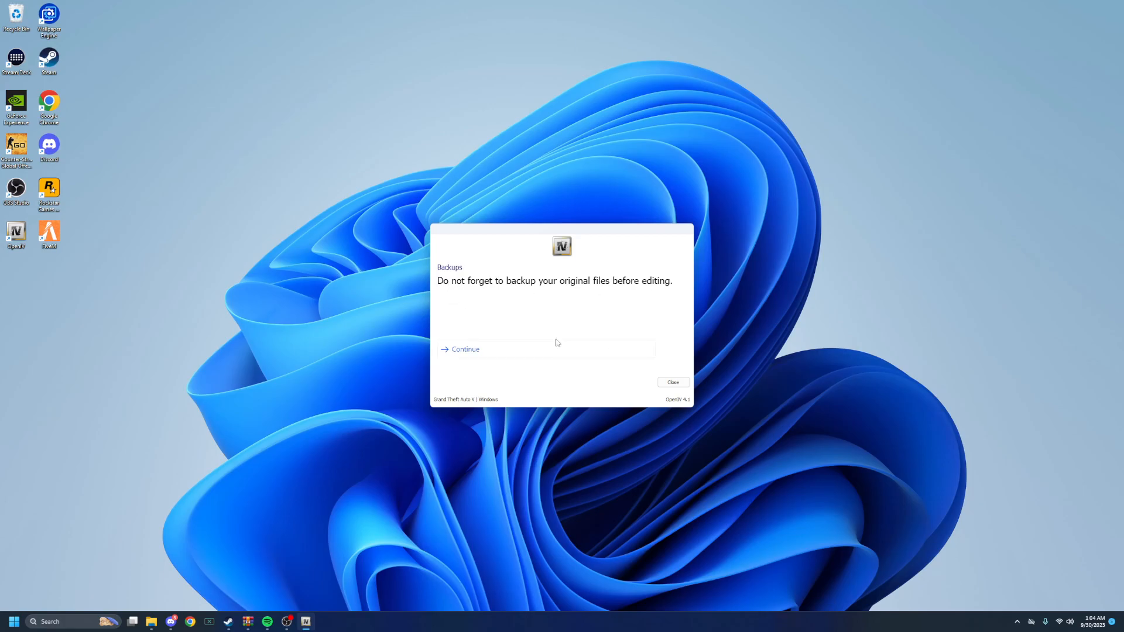
pyautogui.click(507, 351)
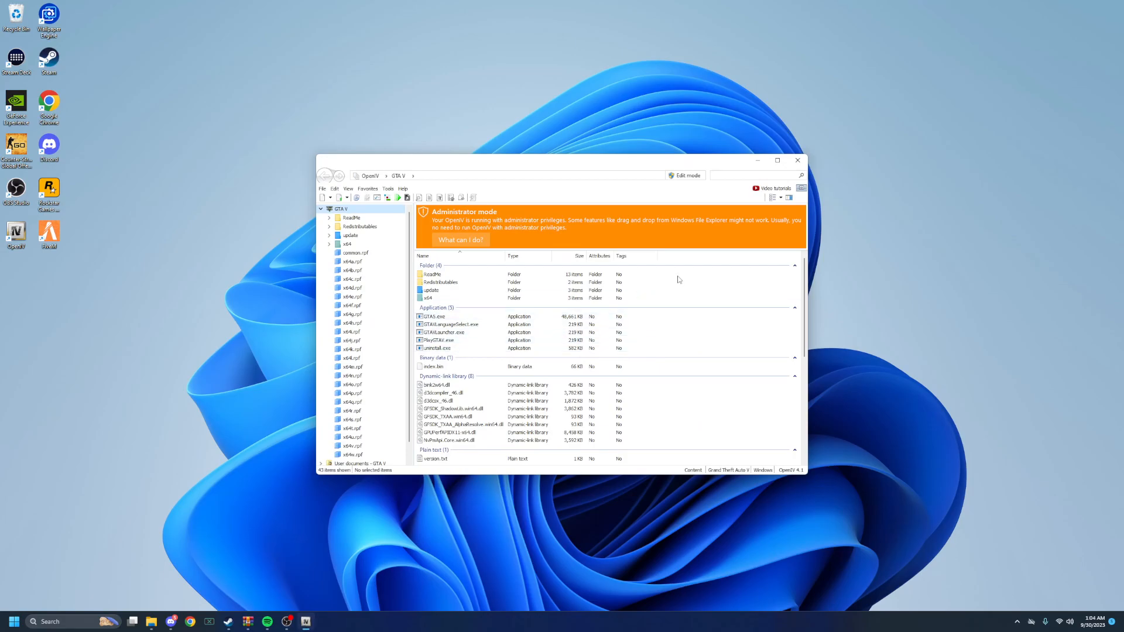
# - Install ASI Loader and OpenIV.ASI with the ASI Manager, accepting creation of the "mods" folder
pyautogui.moveTo(817, 178); pyautogui.dragTo(966, 178)
pyautogui.moveTo(787, 163); pyautogui.dragTo(681, 136)
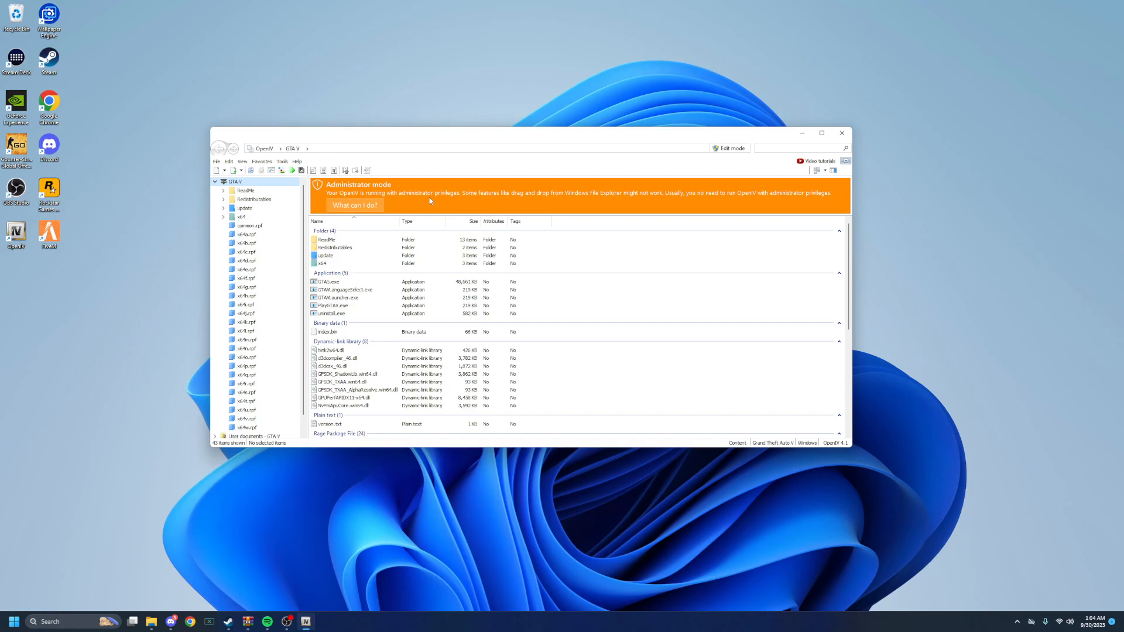
pyautogui.click(283, 162)
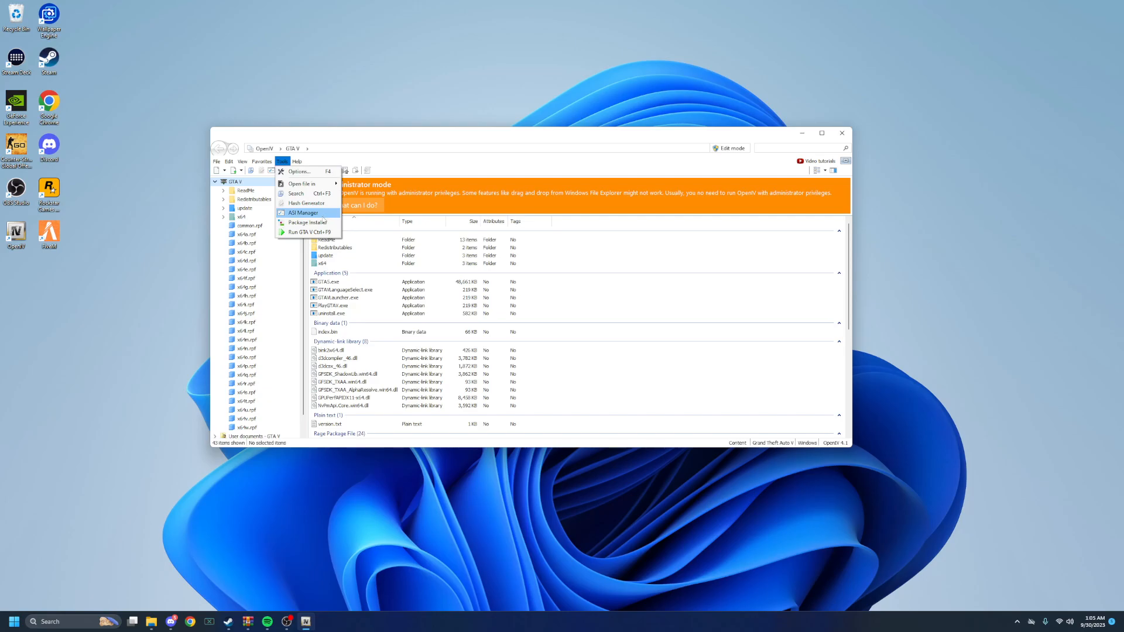
pyautogui.click(319, 213)
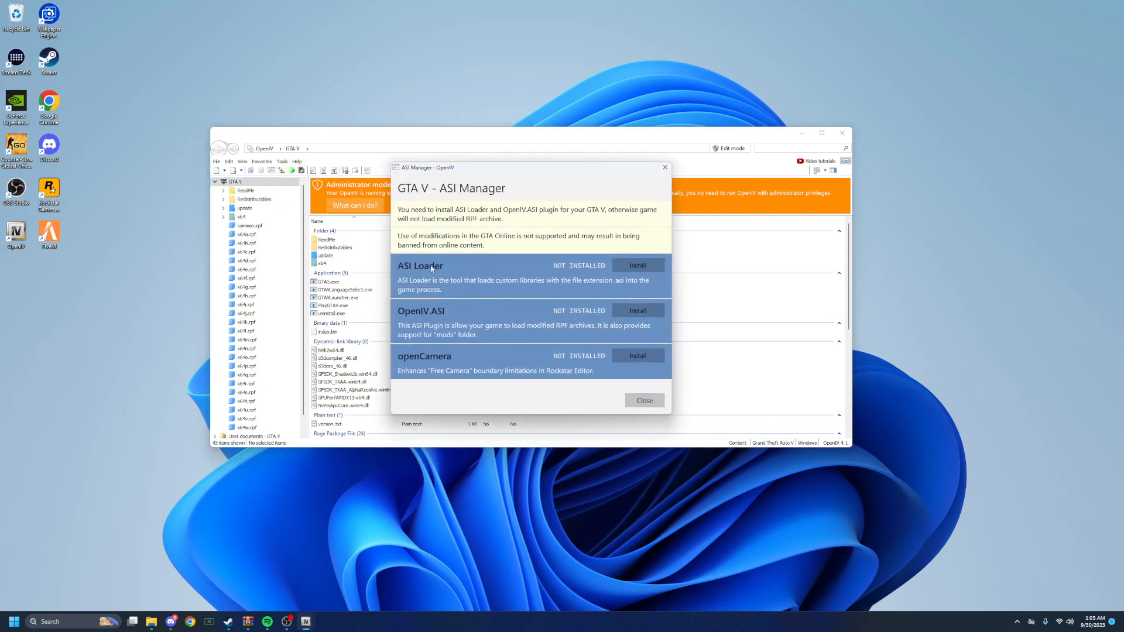
pyautogui.click(638, 266)
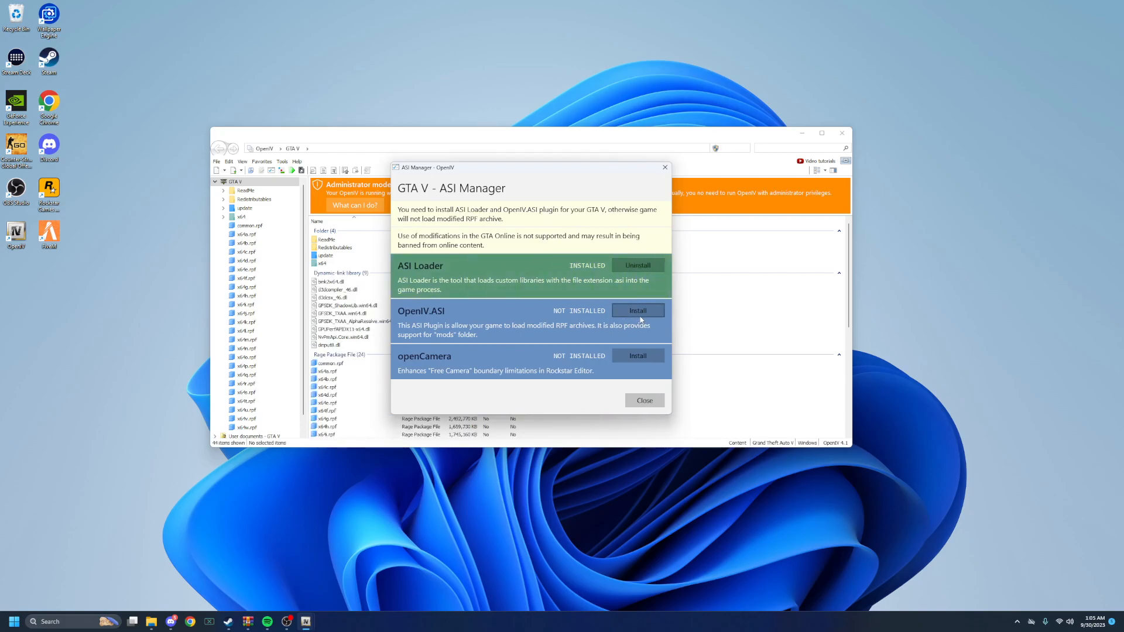
pyautogui.click(639, 314)
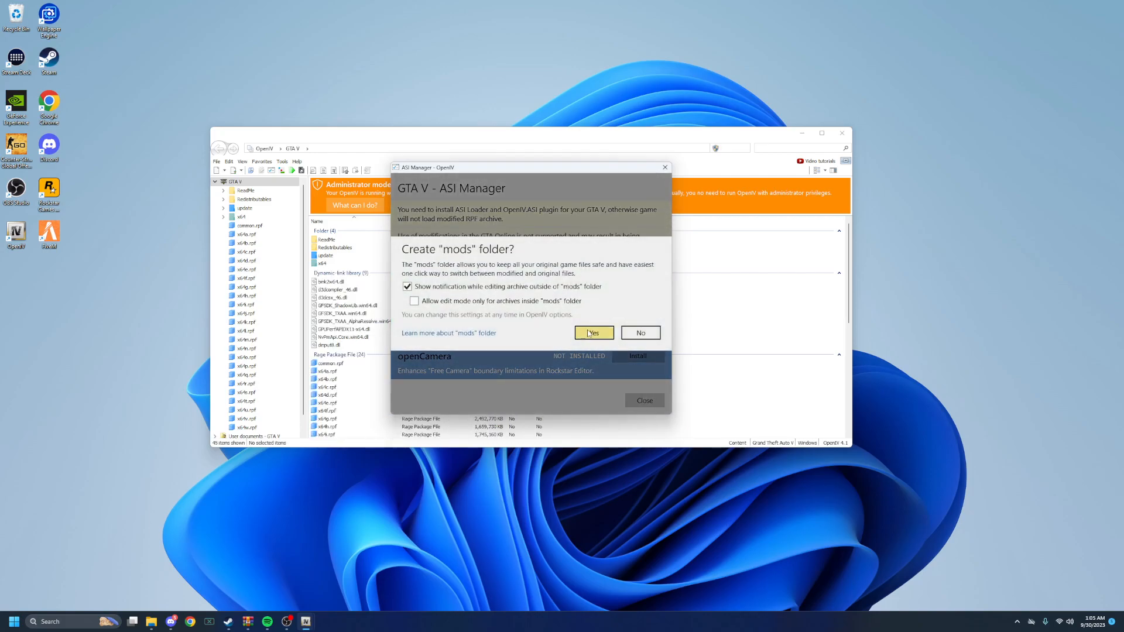
pyautogui.click(589, 335)
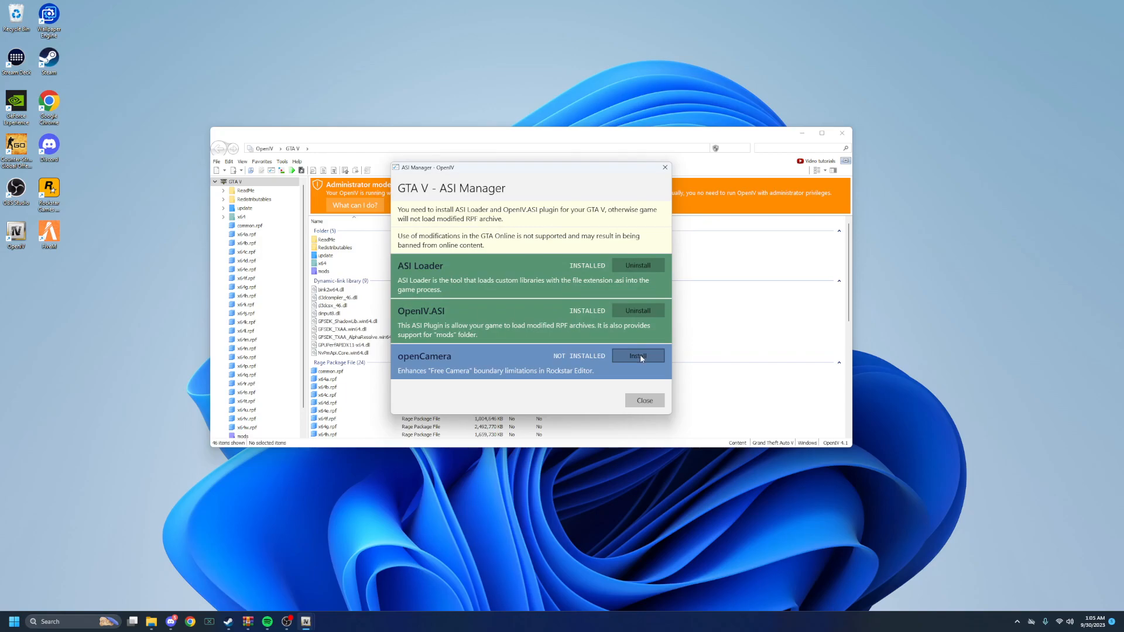
pyautogui.click(644, 401)
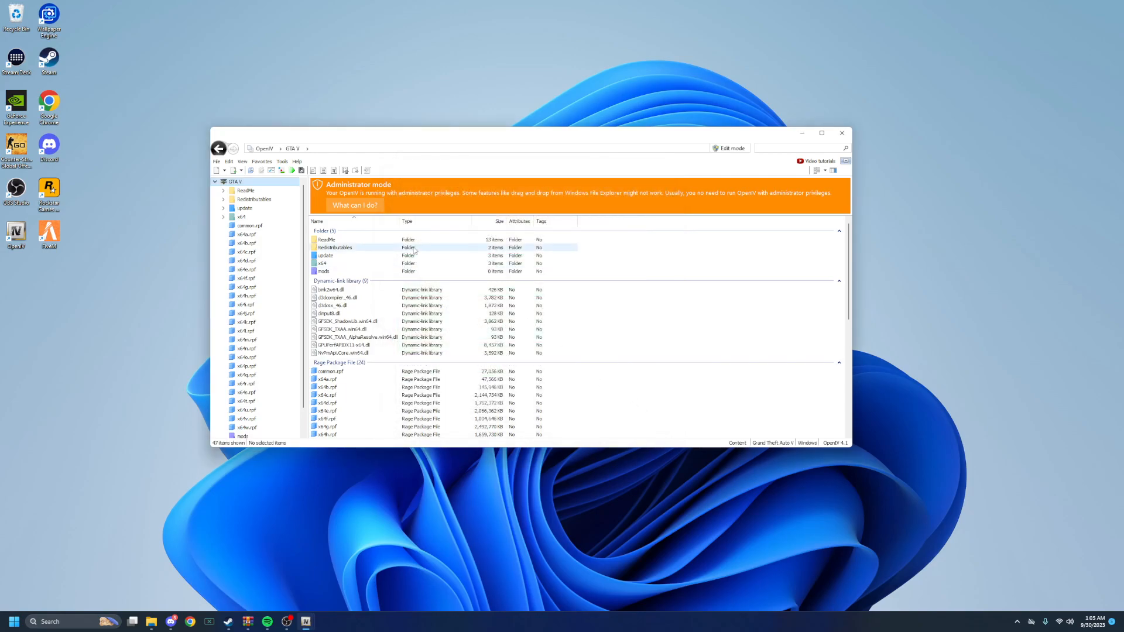
# - Review the advice on administrator mode, close it, and enlarge the OpenIV window
pyautogui.click(355, 205)
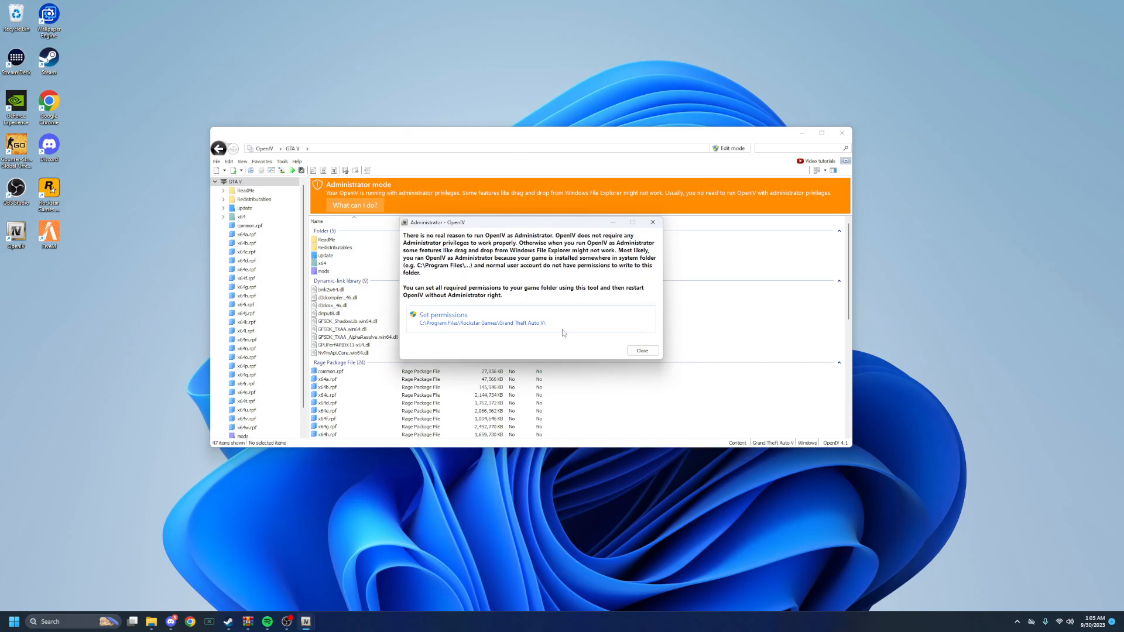
pyautogui.click(632, 352)
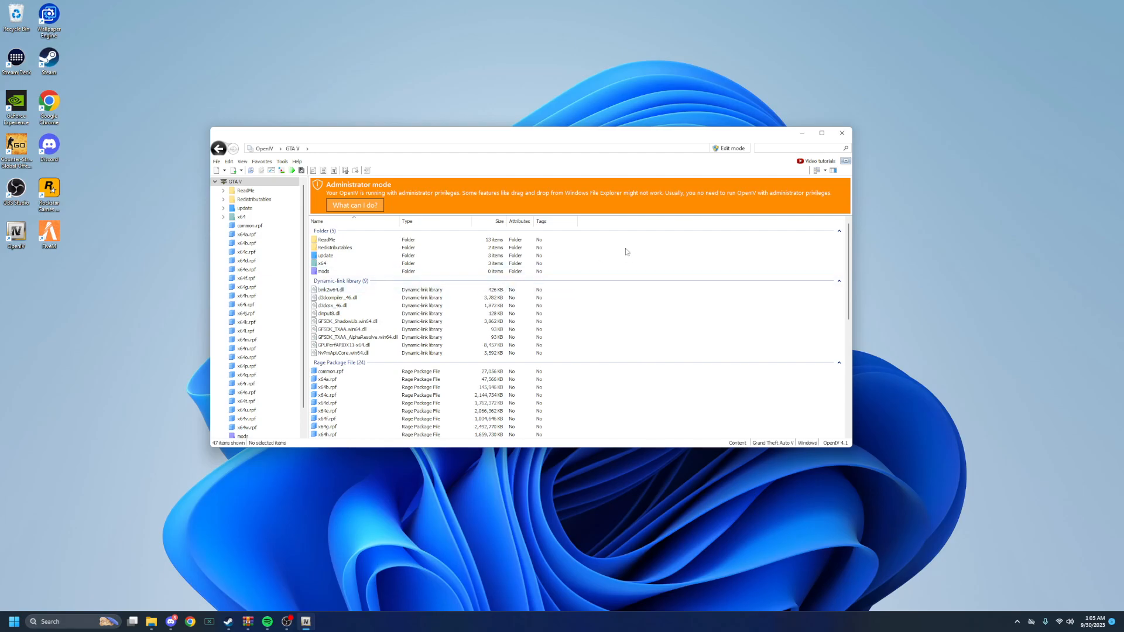
pyautogui.moveTo(852, 236); pyautogui.dragTo(904, 236)
pyautogui.moveTo(736, 127); pyautogui.dragTo(735, 59)
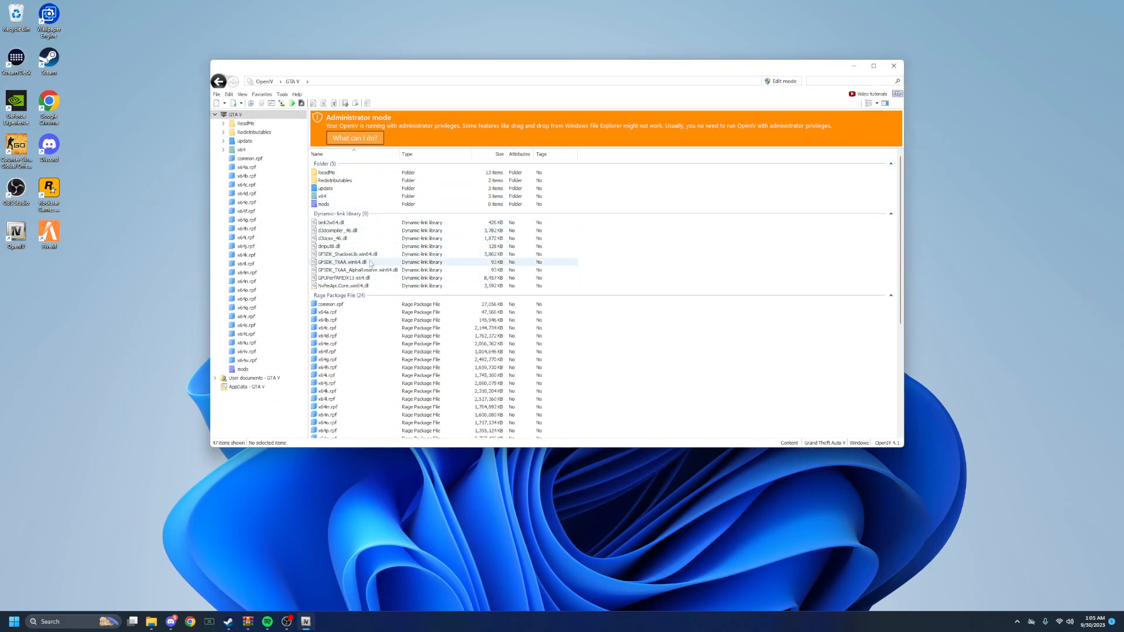
# - Minimise OpenIV, switch to the FiveM Application Data folder in File Explorer, and reposition and slightly widen its window
pyautogui.click(858, 70)
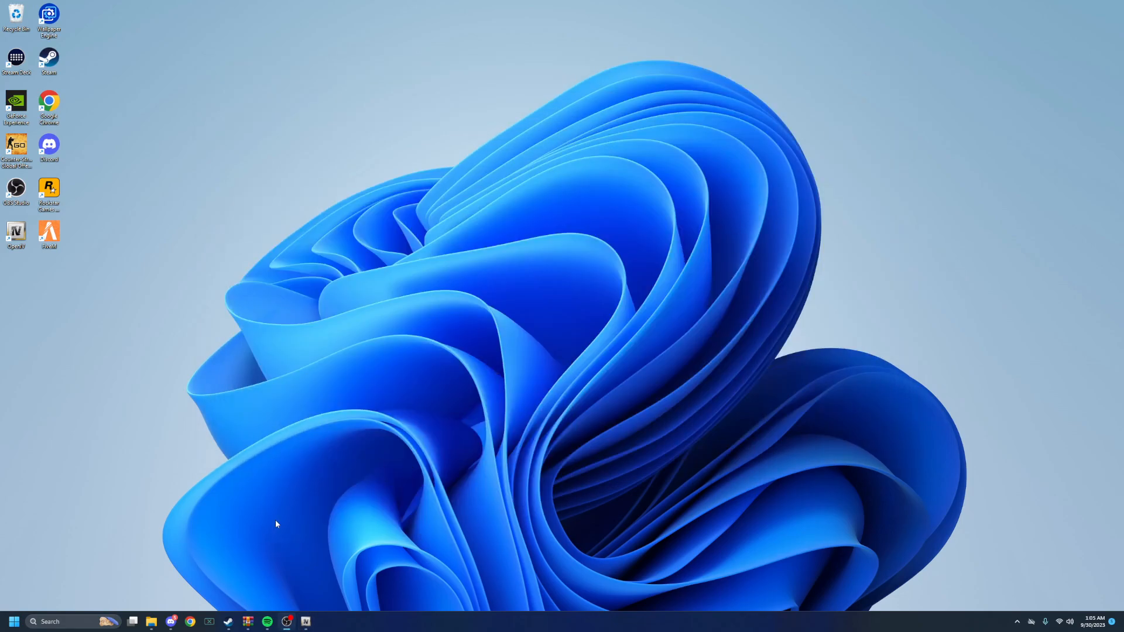
pyautogui.moveTo(153, 630)
pyautogui.click(152, 622)
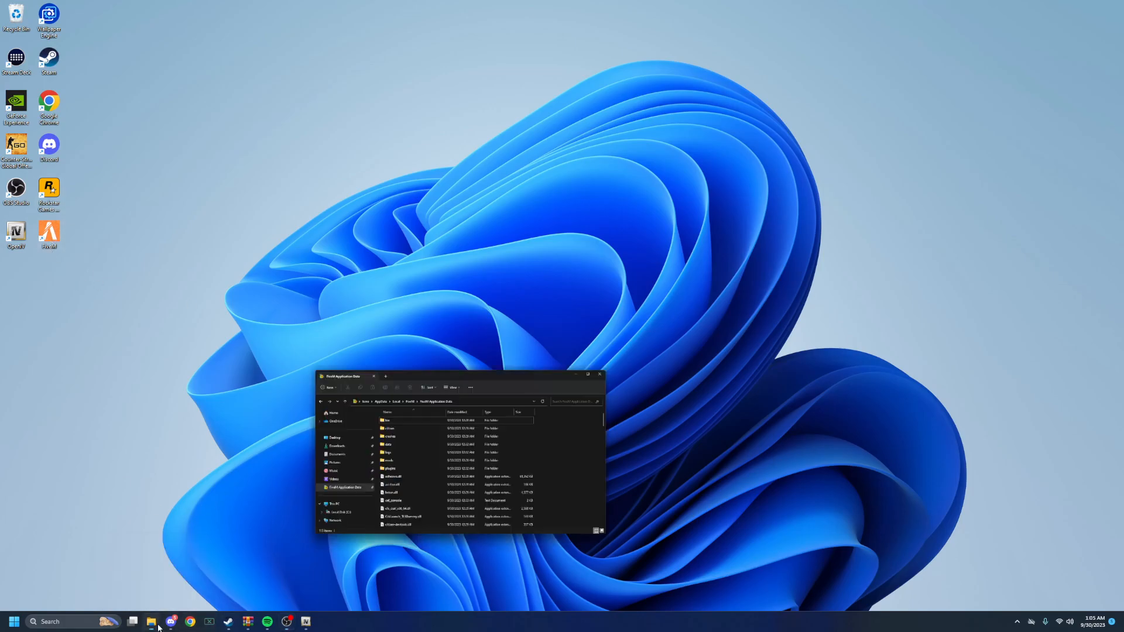
pyautogui.moveTo(695, 216); pyautogui.dragTo(335, 194)
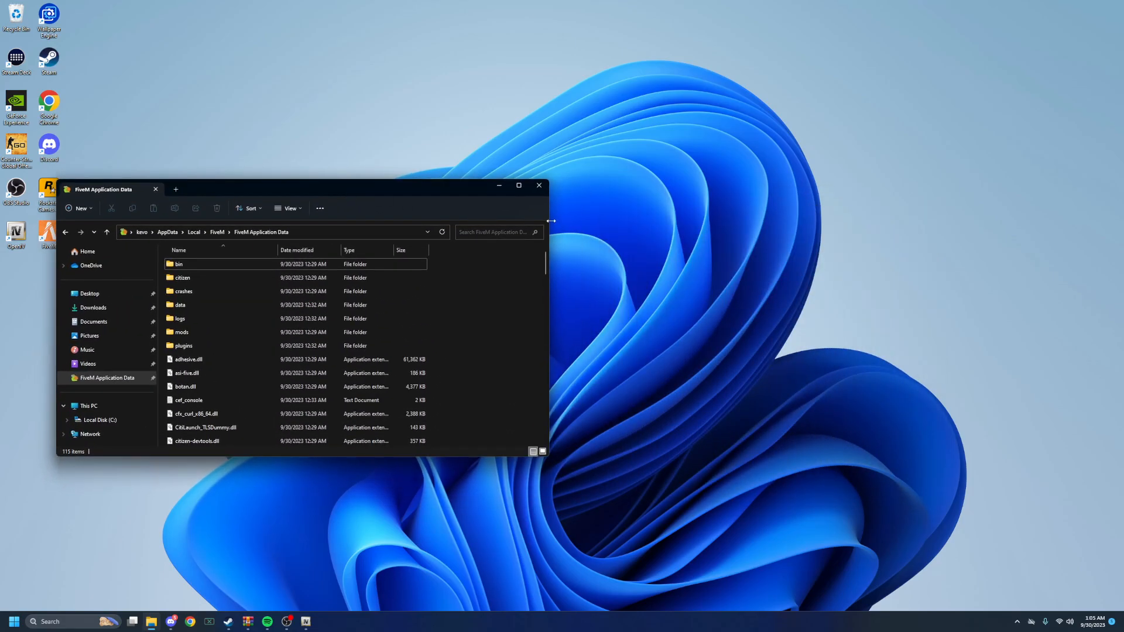
pyautogui.moveTo(550, 220); pyautogui.dragTo(568, 222)
pyautogui.moveTo(471, 180); pyautogui.dragTo(391, 125)
# - Switch to the QuantV FiveM 23-9-26.zip archive in WinRAR and shrink its window to sit beside File Explorer
pyautogui.click(247, 622)
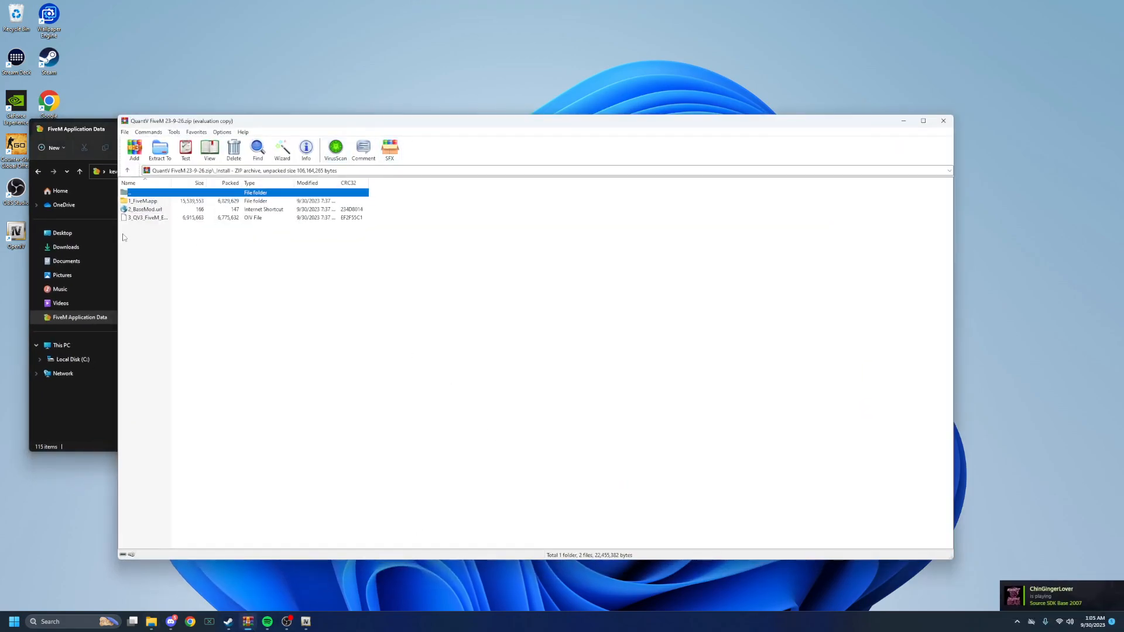
pyautogui.moveTo(116, 237); pyautogui.dragTo(556, 267)
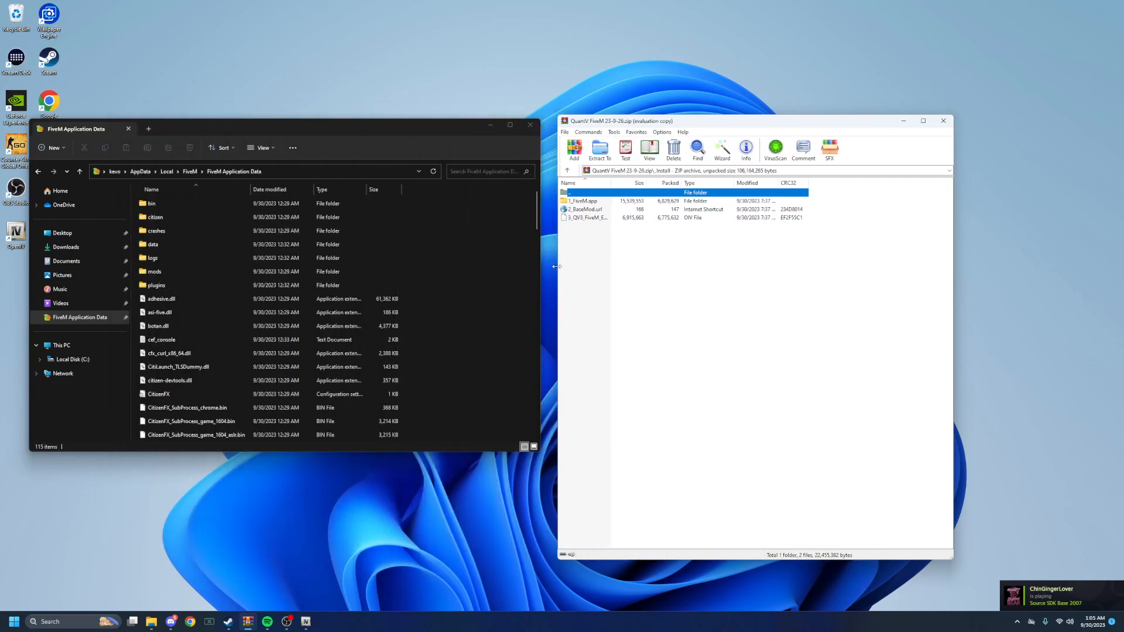
pyautogui.moveTo(634, 559); pyautogui.dragTo(634, 533)
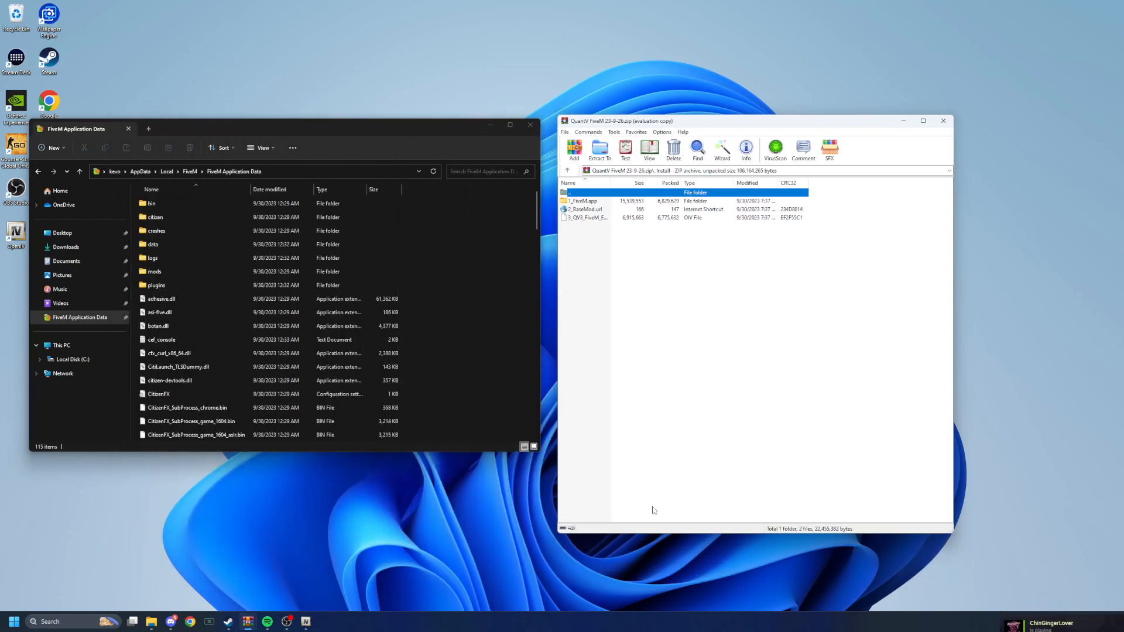
pyautogui.moveTo(725, 124); pyautogui.dragTo(761, 113)
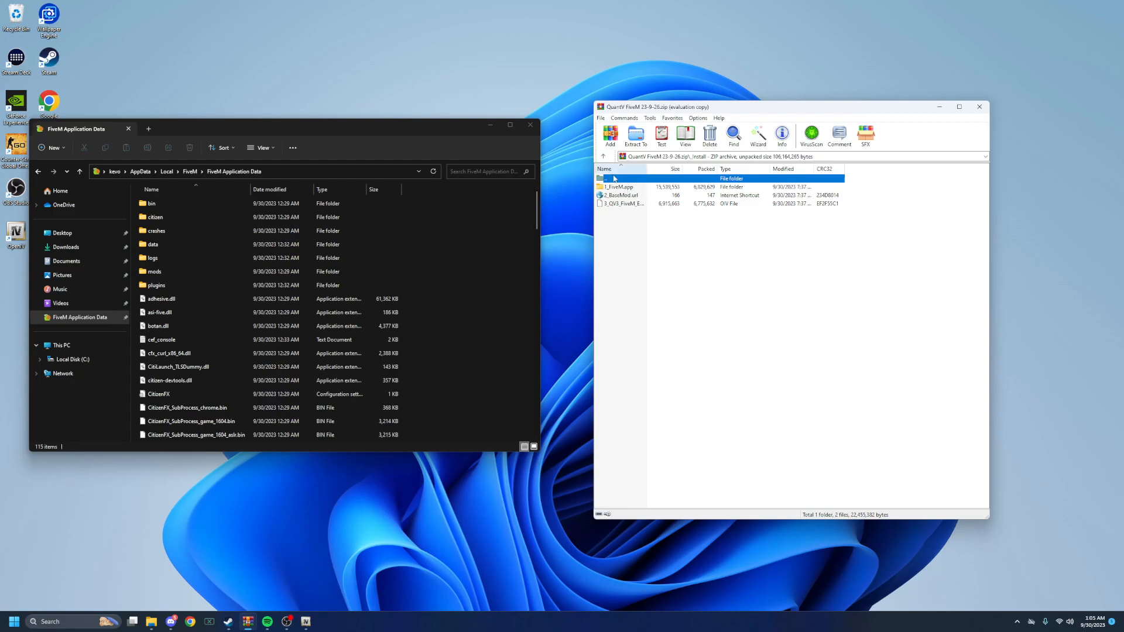
# - Copy everything from the archive's _Install\1_FiveM.app\plugins folder into the plugins folder of FiveM Application Data
pyautogui.click(604, 157)
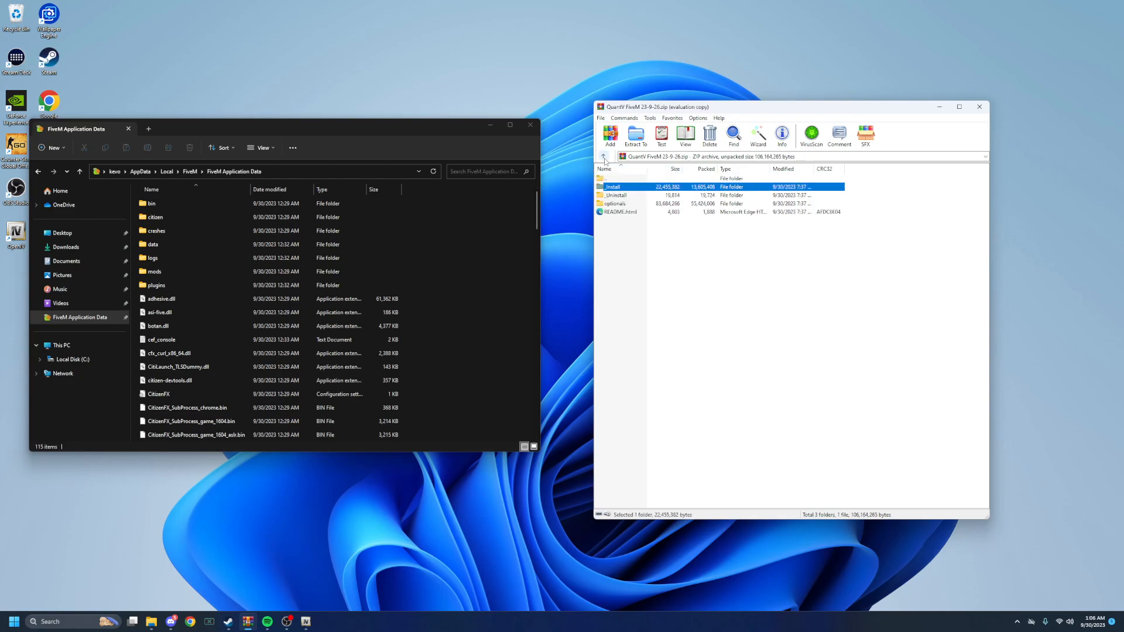
pyautogui.doubleClick(619, 188)
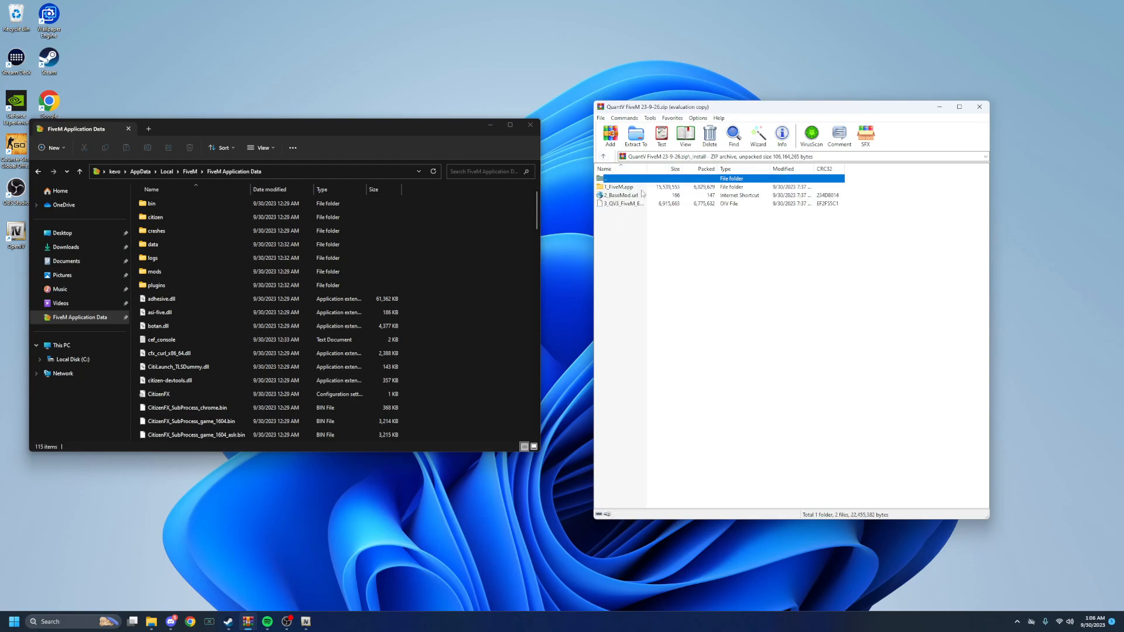
pyautogui.doubleClick(642, 190)
pyautogui.doubleClick(621, 188)
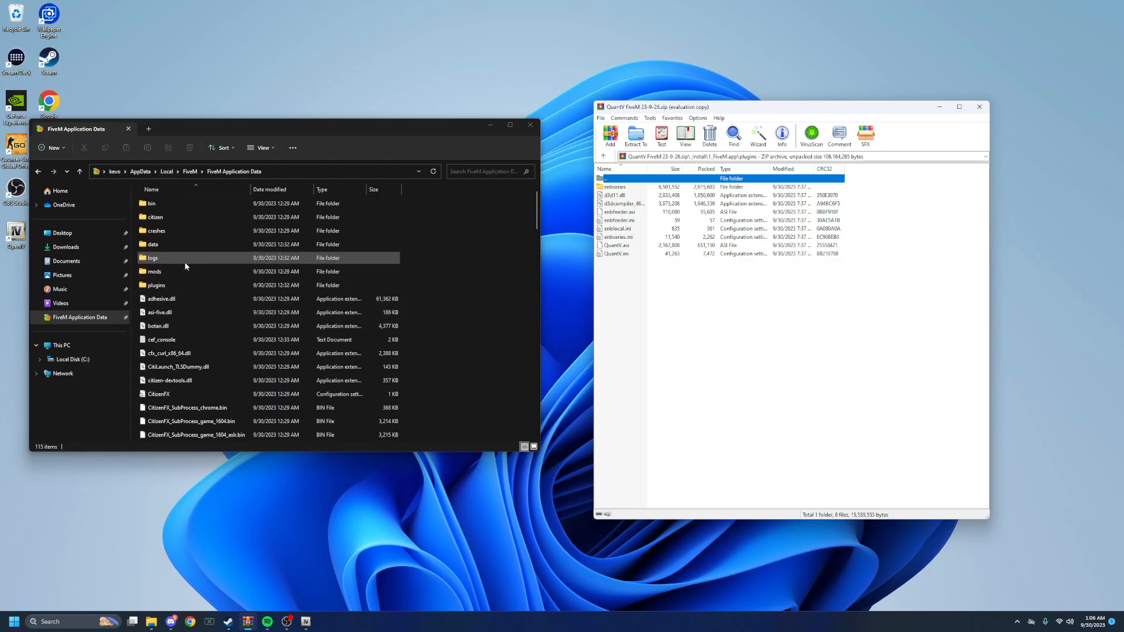
pyautogui.doubleClick(188, 285)
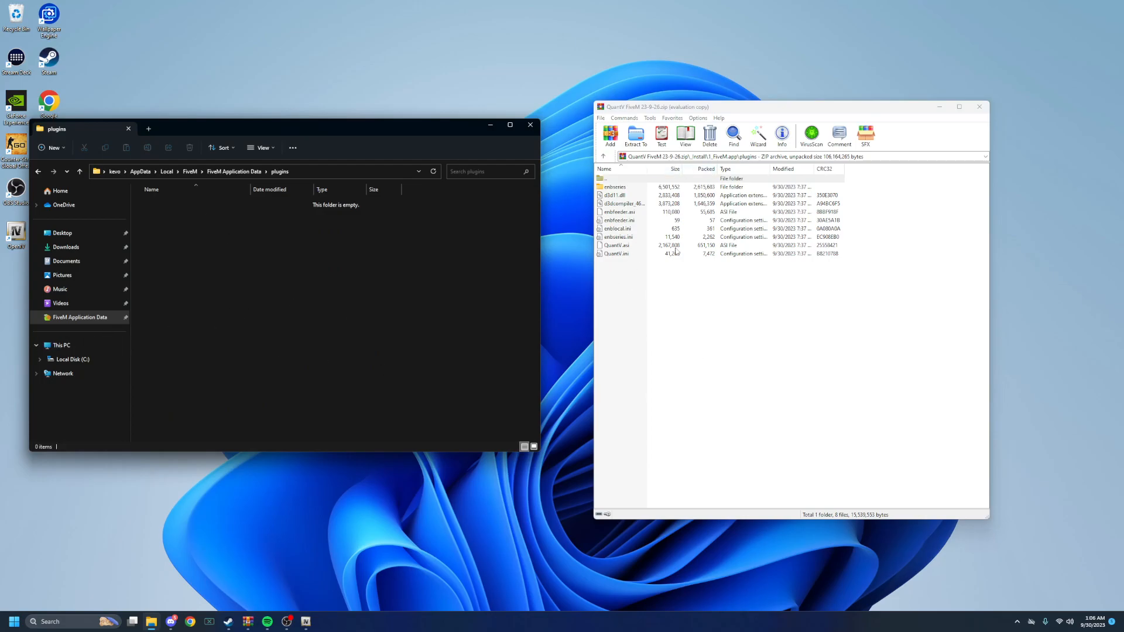
pyautogui.moveTo(624, 282); pyautogui.dragTo(630, 192)
pyautogui.moveTo(351, 268); pyautogui.dragTo(352, 270)
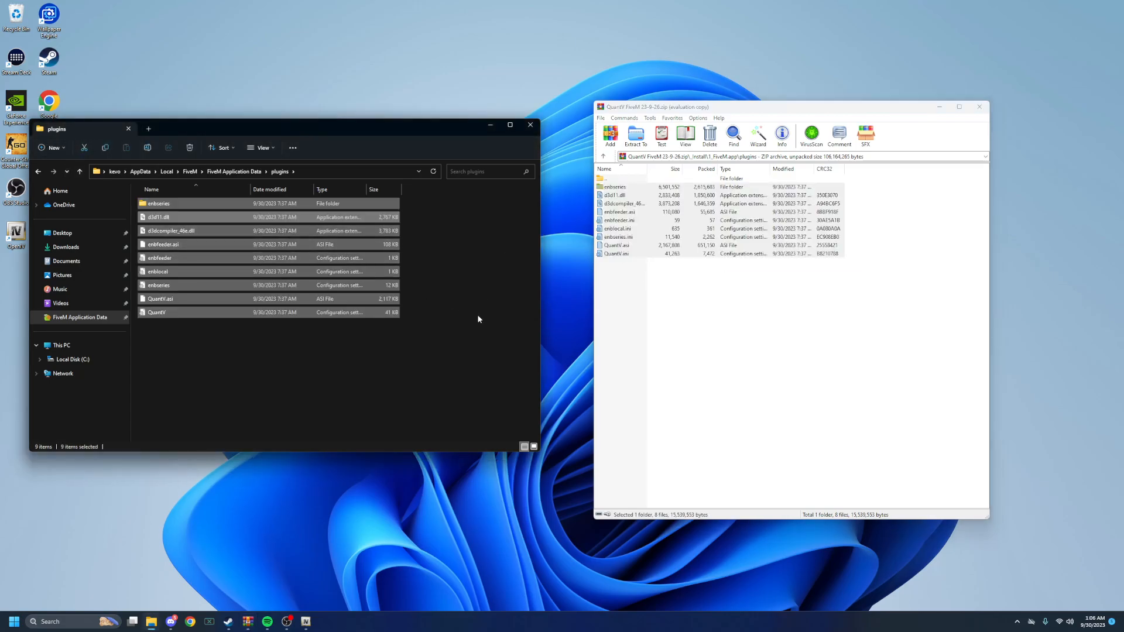
pyautogui.click(449, 308)
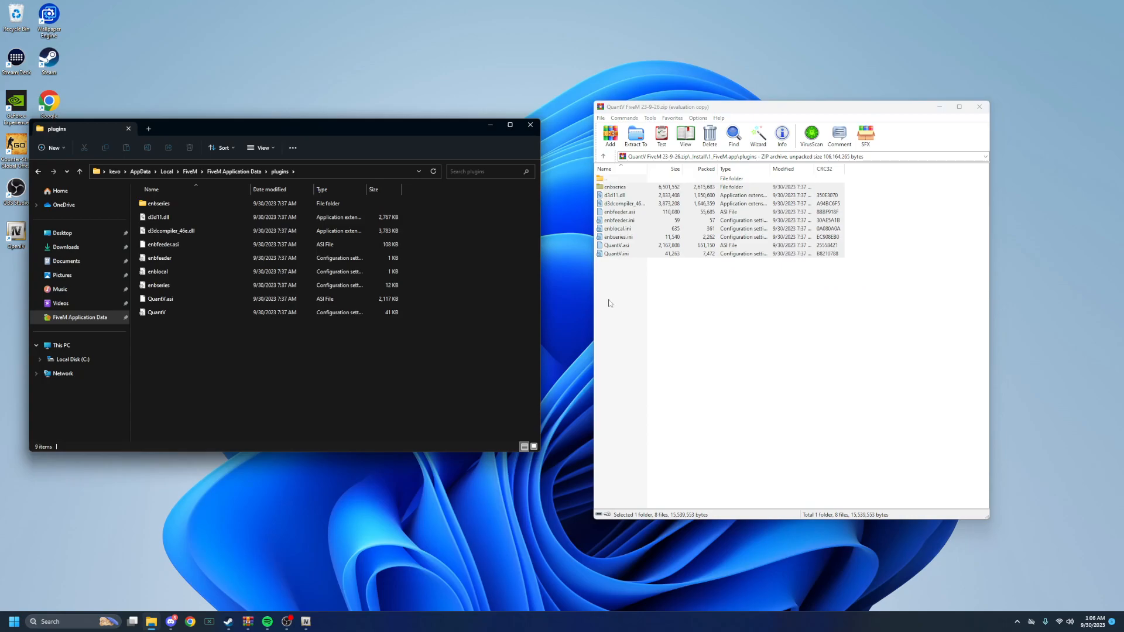
# - Open the 2_BaseMod link from the QuantV archive's _Install folder and download BaseMod FiveM.zip from Google Drive despite the virus scan notice
pyautogui.click(604, 157)
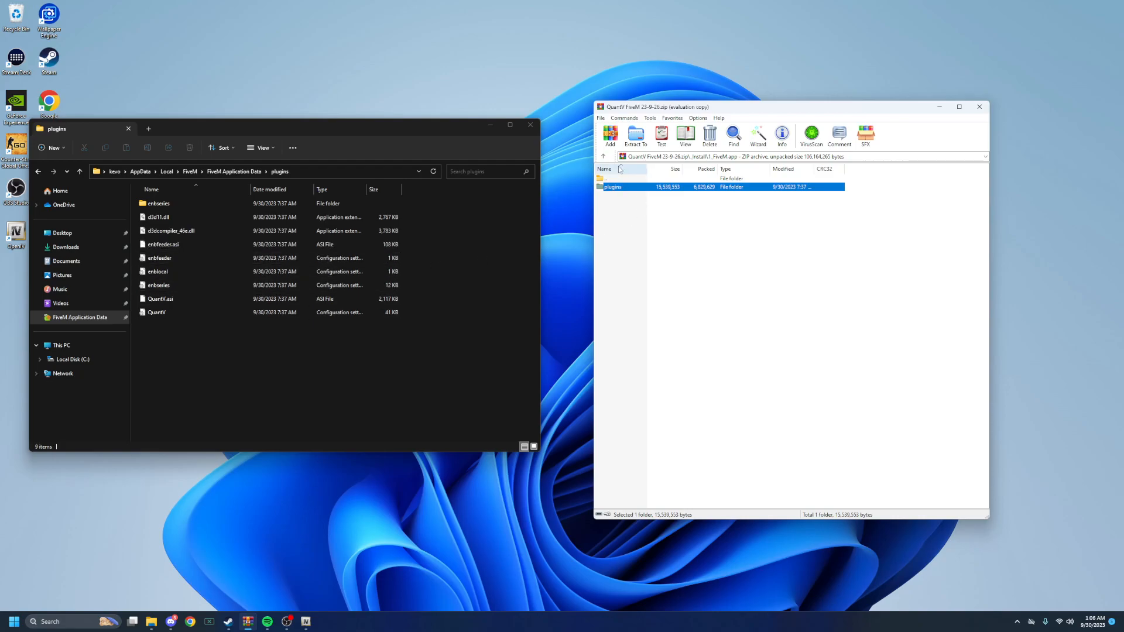
pyautogui.click(603, 156)
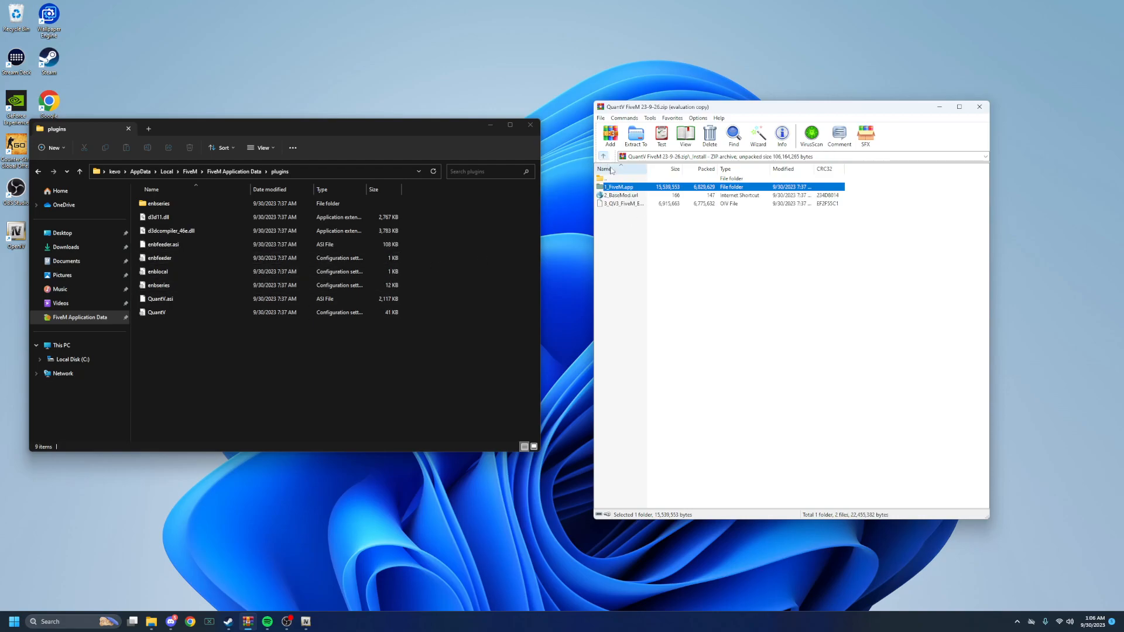
pyautogui.doubleClick(632, 196)
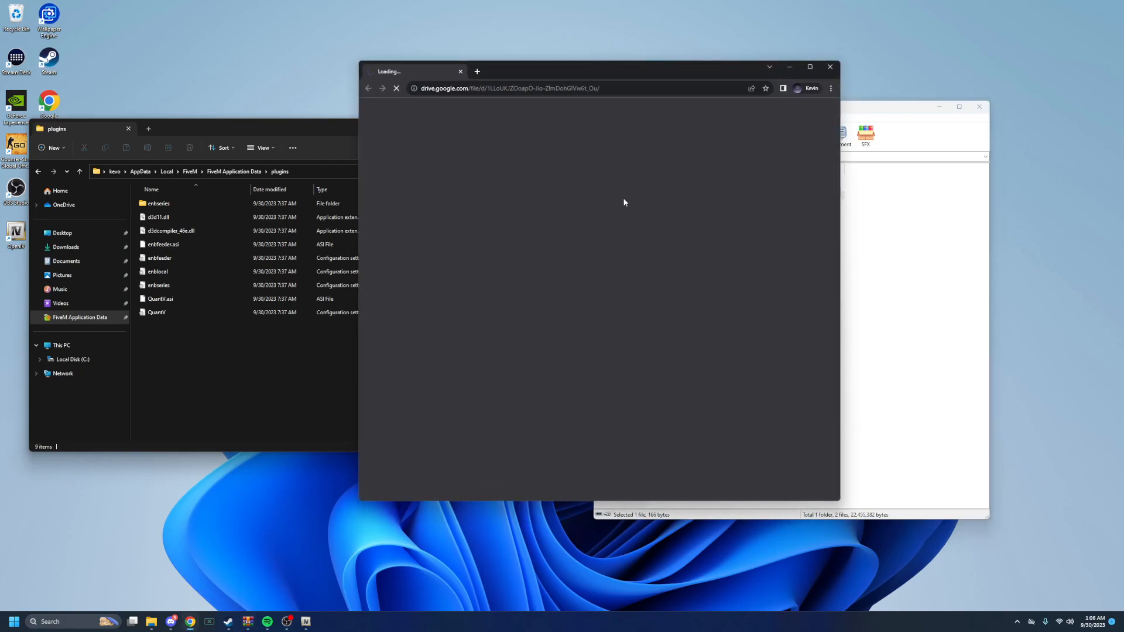
pyautogui.moveTo(635, 75); pyautogui.dragTo(546, 126)
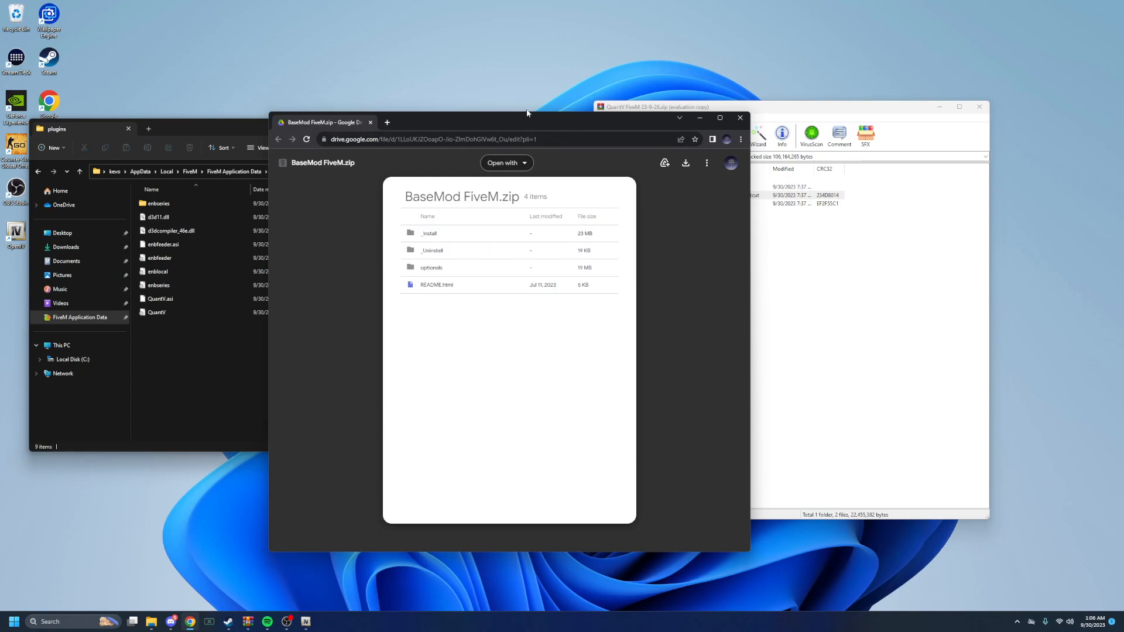
pyautogui.click(686, 163)
pyautogui.click(455, 222)
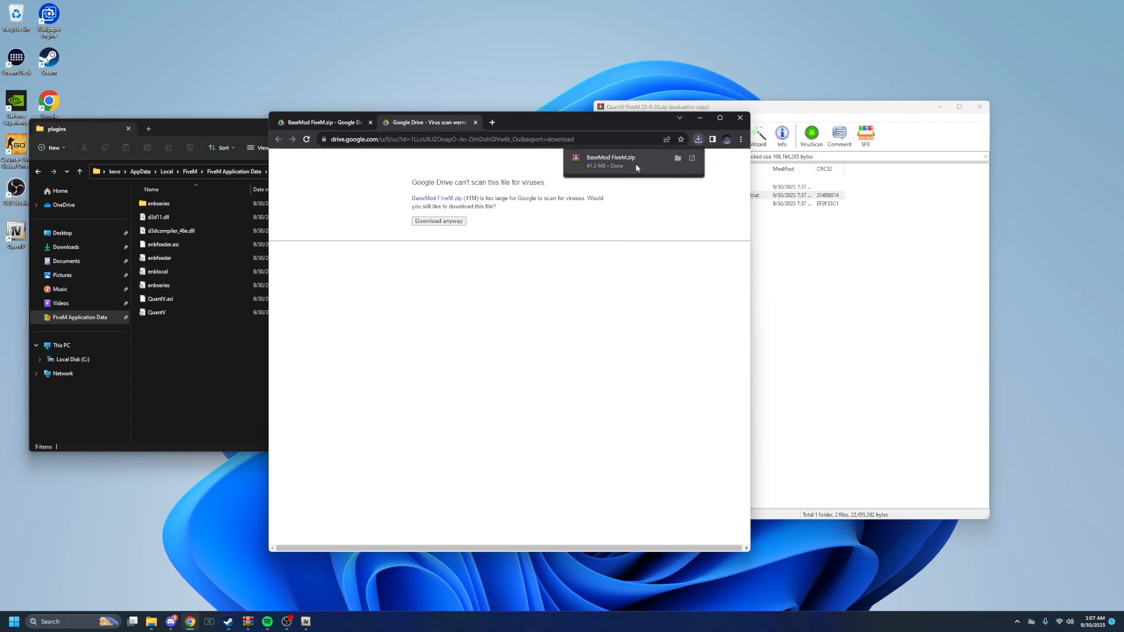
# - Open the downloaded BaseMod FiveM.zip in WinRAR, close the browser, and position the archive window beside File Explorer
pyautogui.click(637, 168)
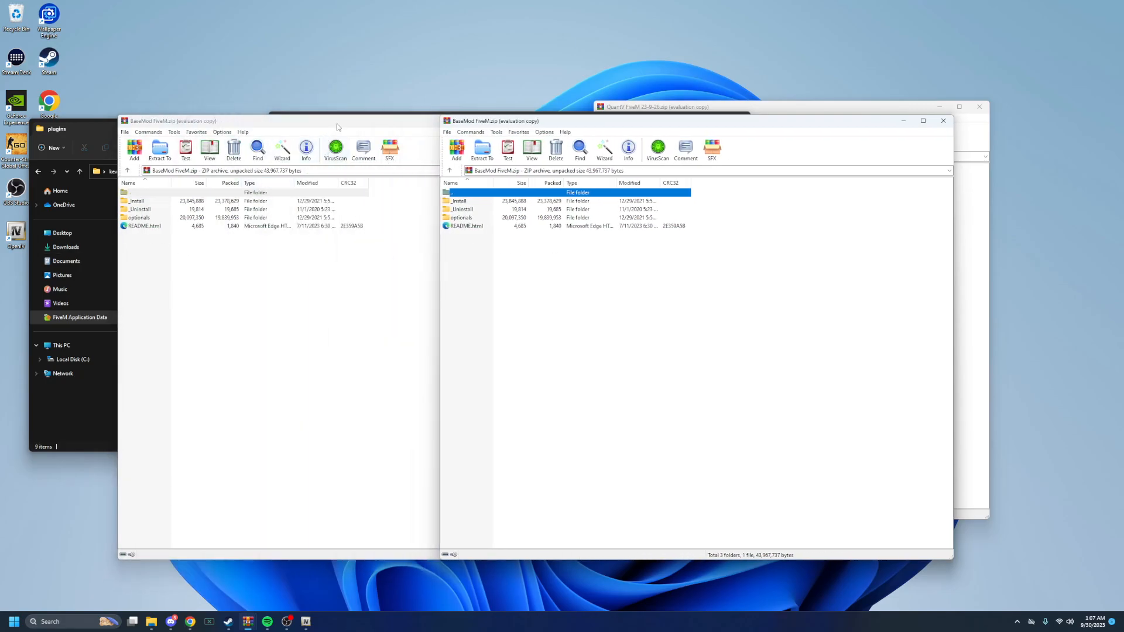
pyautogui.click(869, 188)
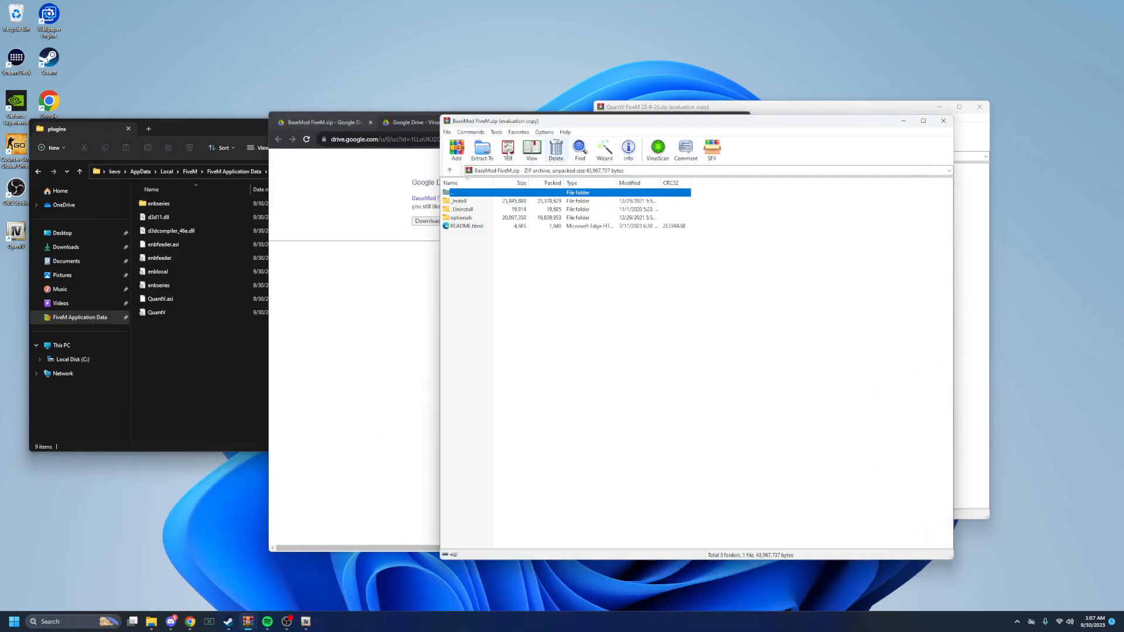
pyautogui.click(353, 200)
pyautogui.click(740, 117)
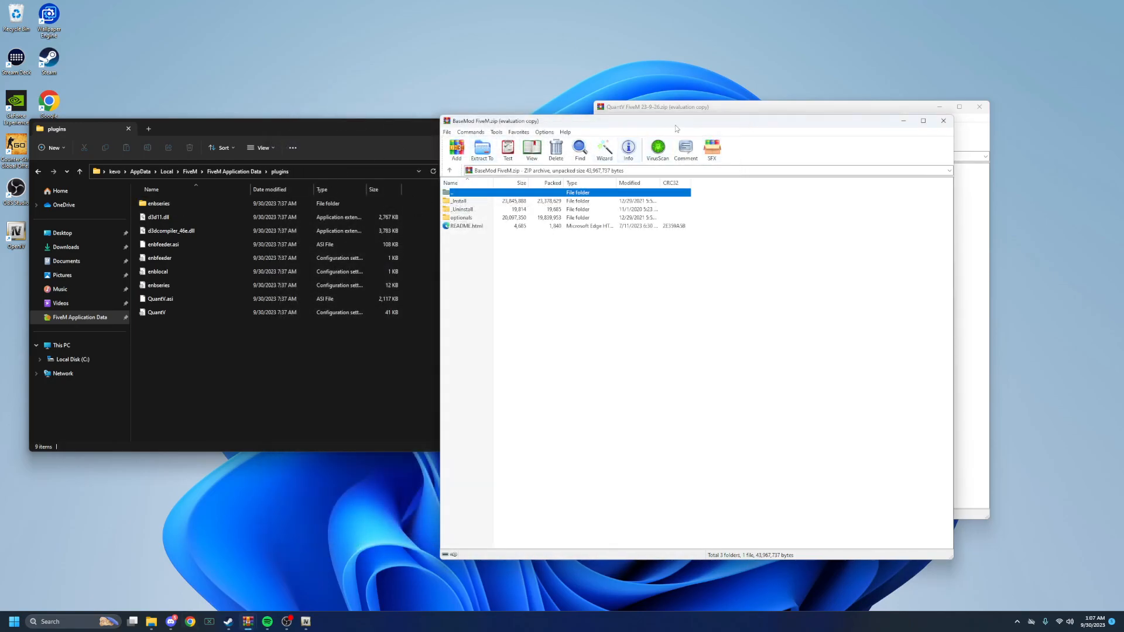
pyautogui.moveTo(680, 122); pyautogui.dragTo(720, 191)
pyautogui.click(812, 108)
pyautogui.moveTo(813, 108); pyautogui.dragTo(899, 102)
pyautogui.click(609, 195)
pyautogui.moveTo(713, 131); pyautogui.dragTo(708, 91)
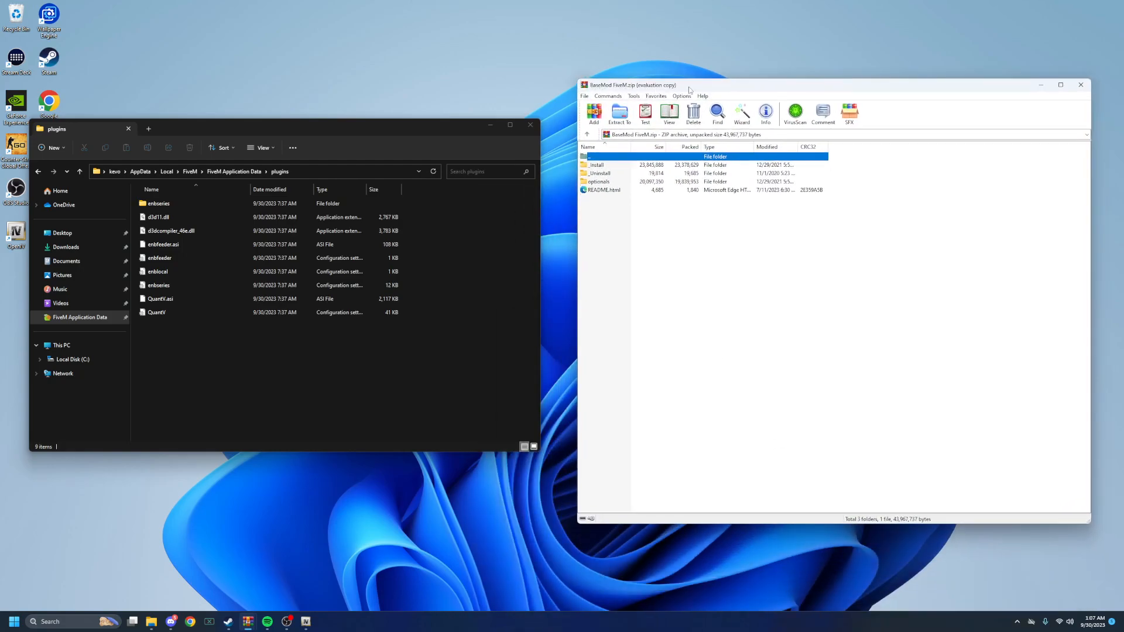
# - Copy aBaseMod.rpf from the BaseMod archive's _Install\FiveM.app\mods folder into the mods folder of FiveM Application Data
pyautogui.click(602, 167)
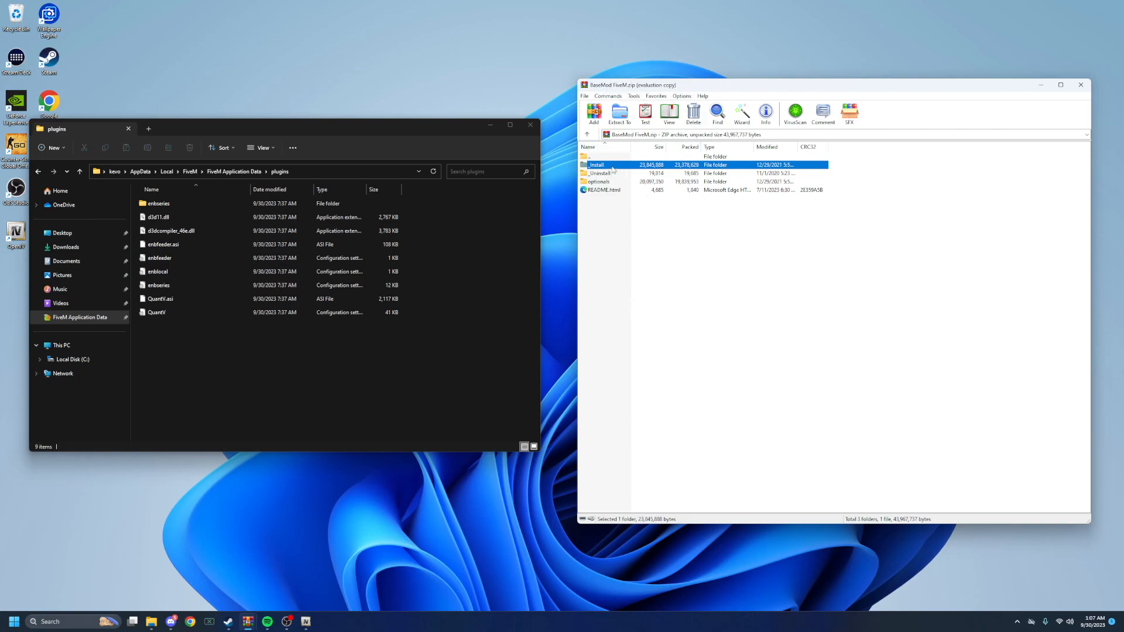
pyautogui.doubleClick(613, 167)
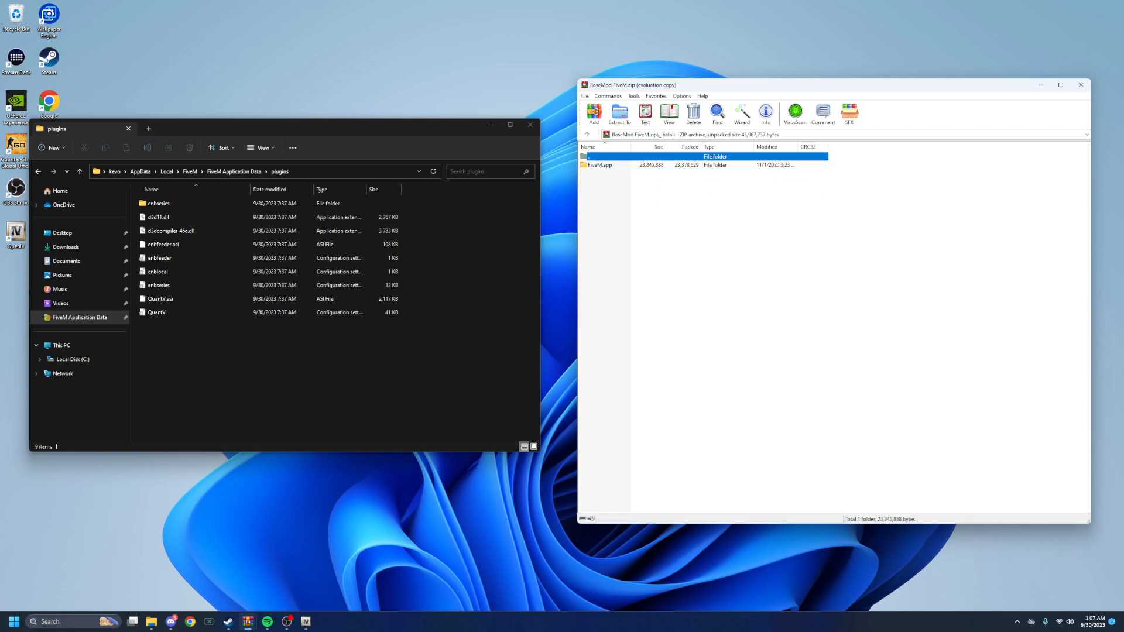
pyautogui.doubleClick(616, 167)
pyautogui.doubleClick(594, 165)
pyautogui.click(79, 172)
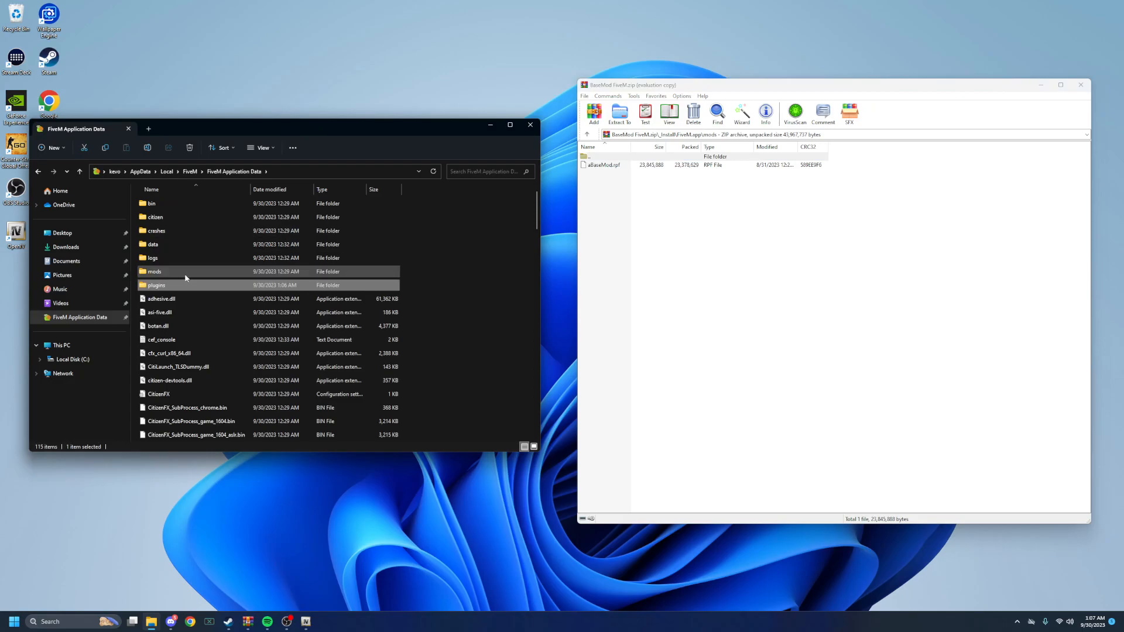
pyautogui.rightClick(430, 262)
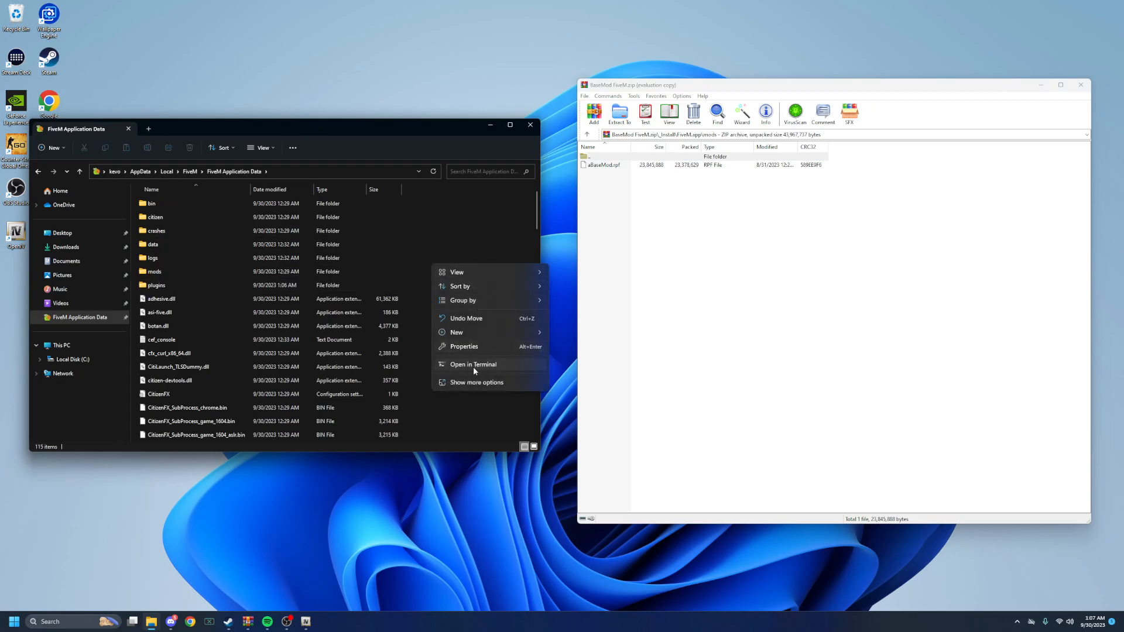
pyautogui.click(491, 220)
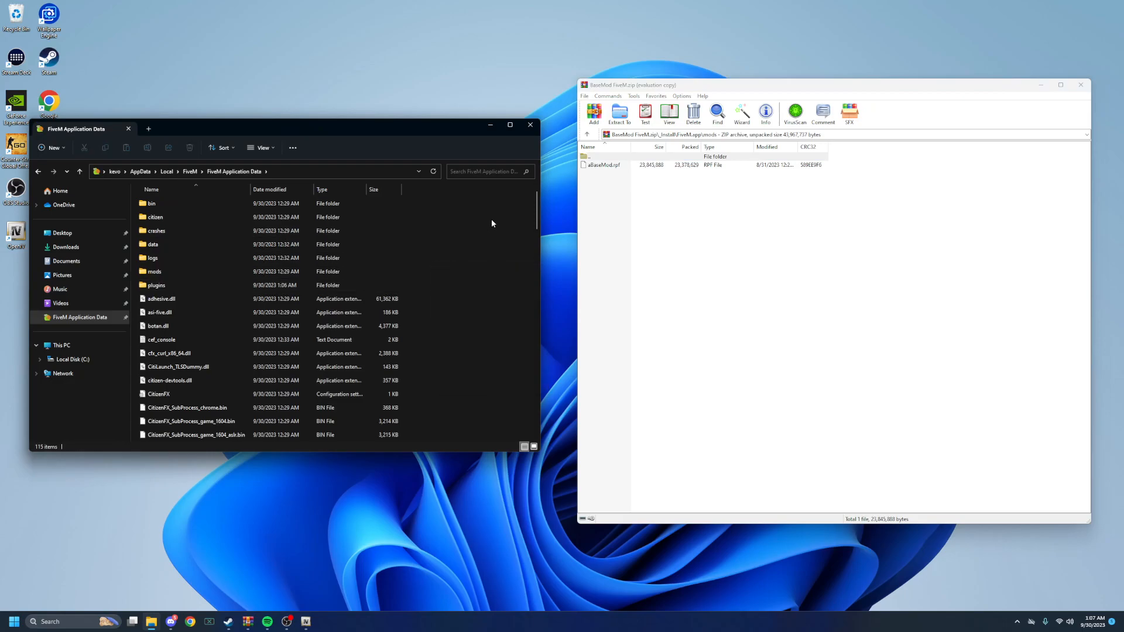
pyautogui.click(177, 274)
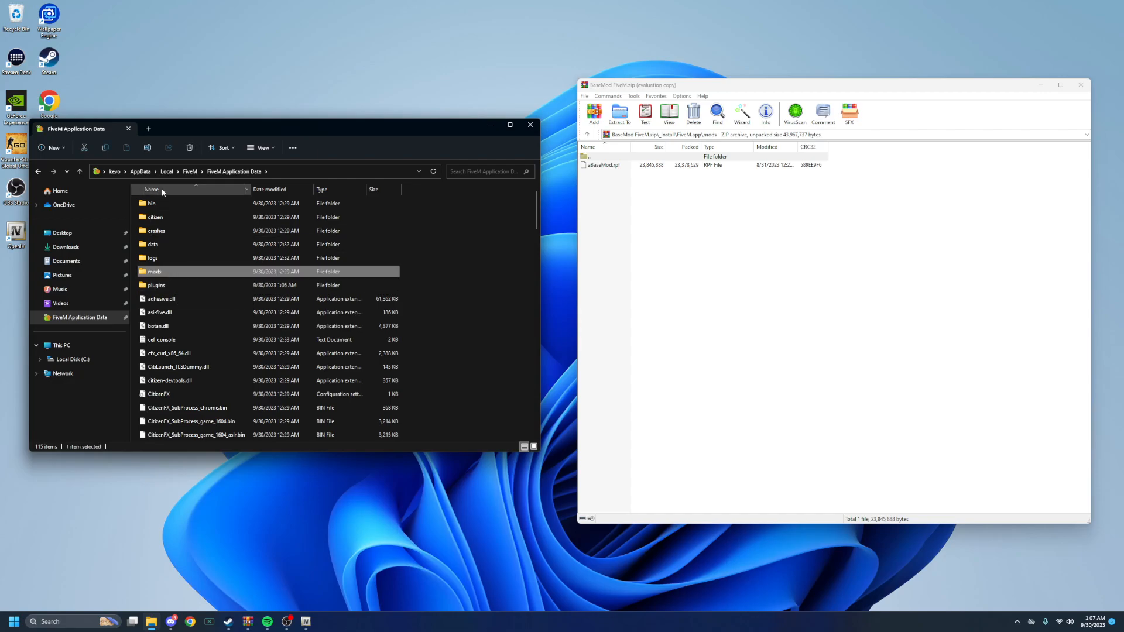
pyautogui.doubleClick(163, 271)
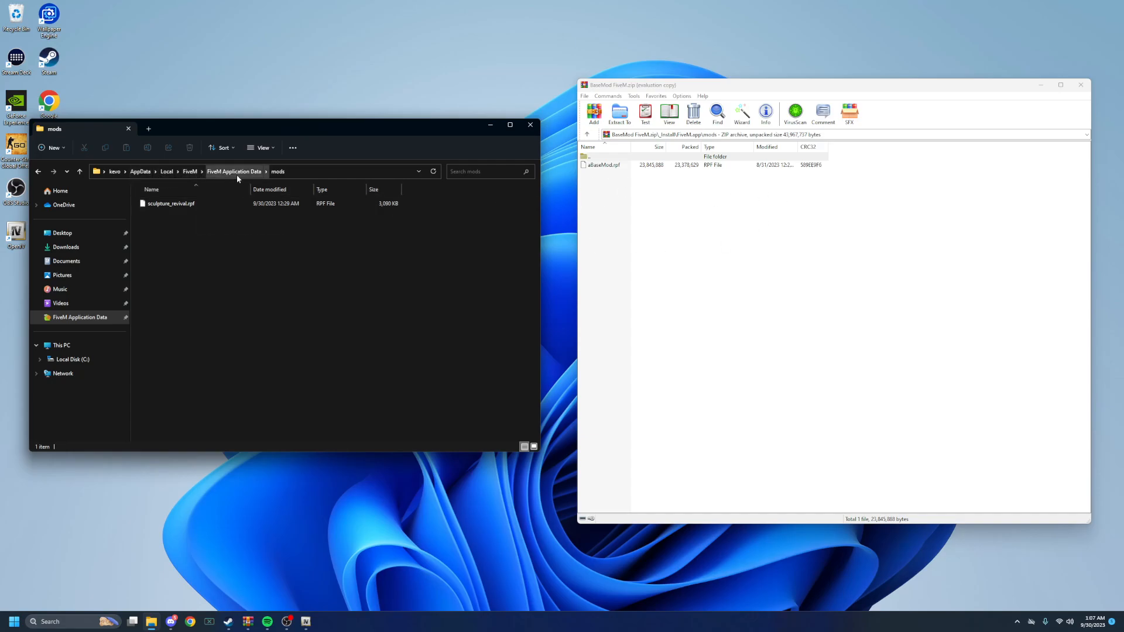
pyautogui.doubleClick(592, 157)
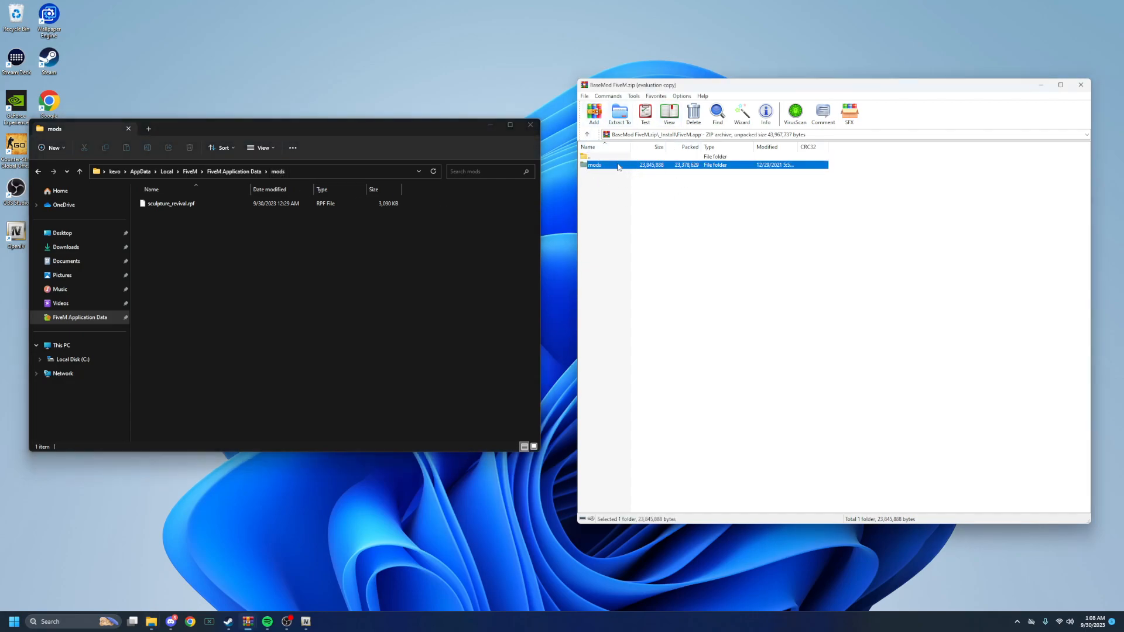
pyautogui.doubleClick(609, 166)
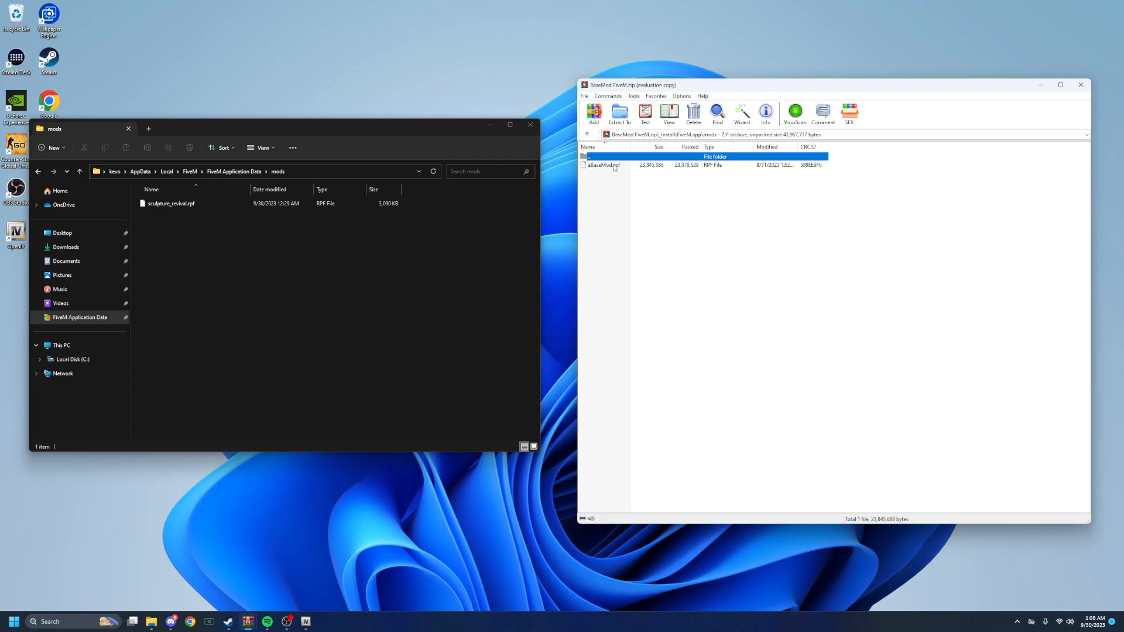
pyautogui.moveTo(620, 168); pyautogui.dragTo(190, 239)
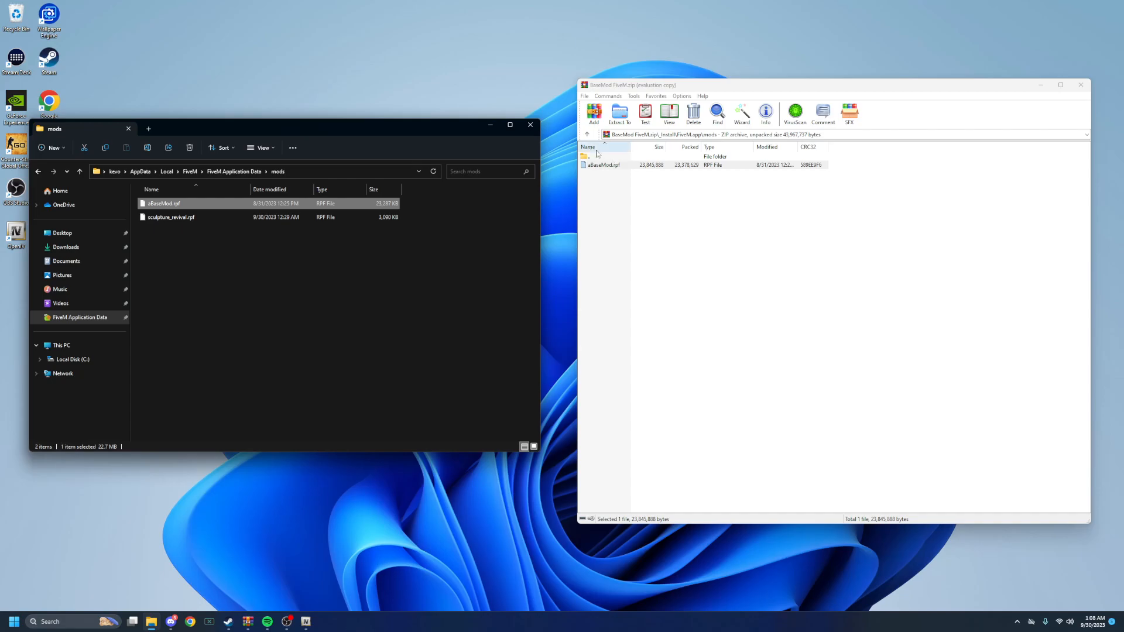
# - Open the optionals\Optional presets folder in the BaseMod archive and widen the archive window
pyautogui.click(586, 135)
pyautogui.click(586, 135)
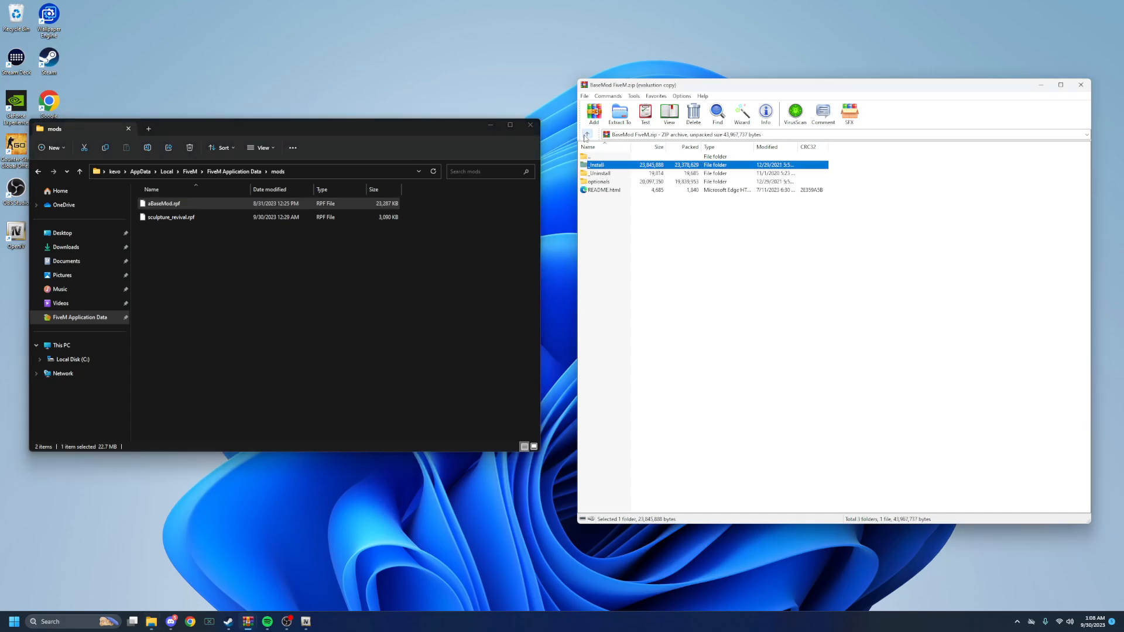
pyautogui.click(615, 184)
pyautogui.doubleClick(615, 184)
pyautogui.doubleClick(617, 167)
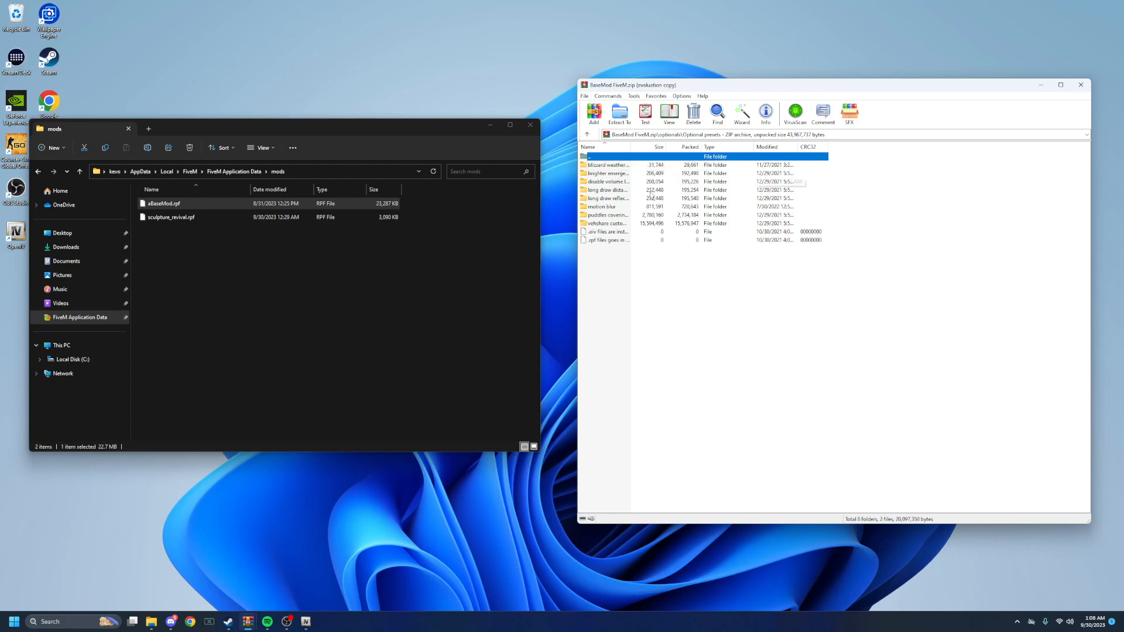
pyautogui.moveTo(578, 185); pyautogui.dragTo(510, 185)
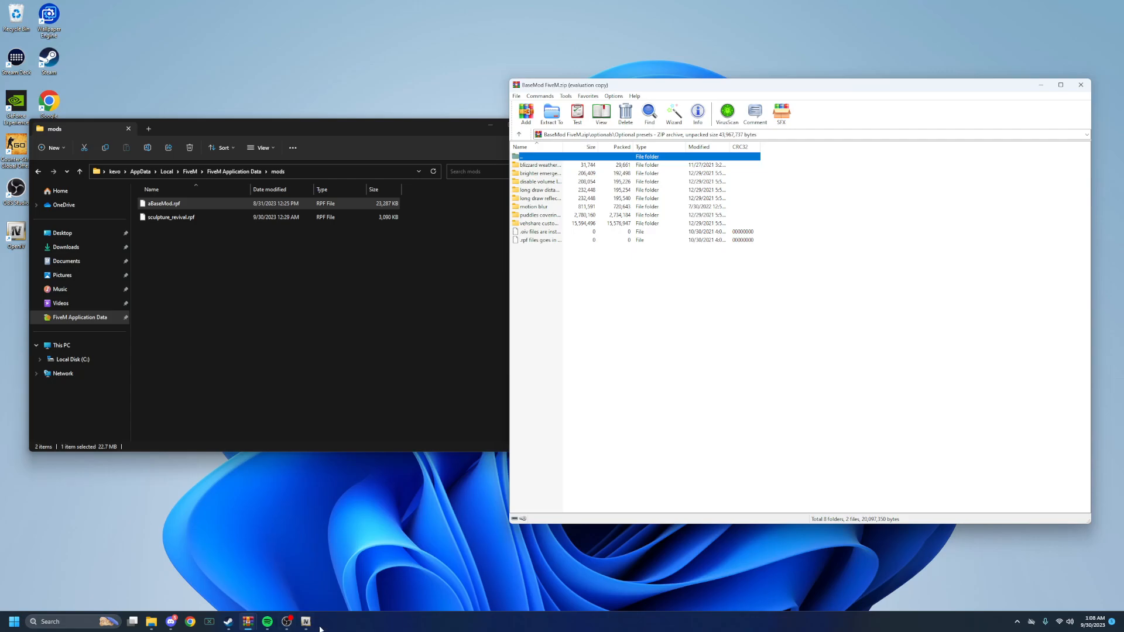
# - Copy QV3_very_bright_lights.rpf from the brighter emergency lights preset's FiveM.app\mods folder into the FiveM mods folder
pyautogui.doubleClick(537, 175)
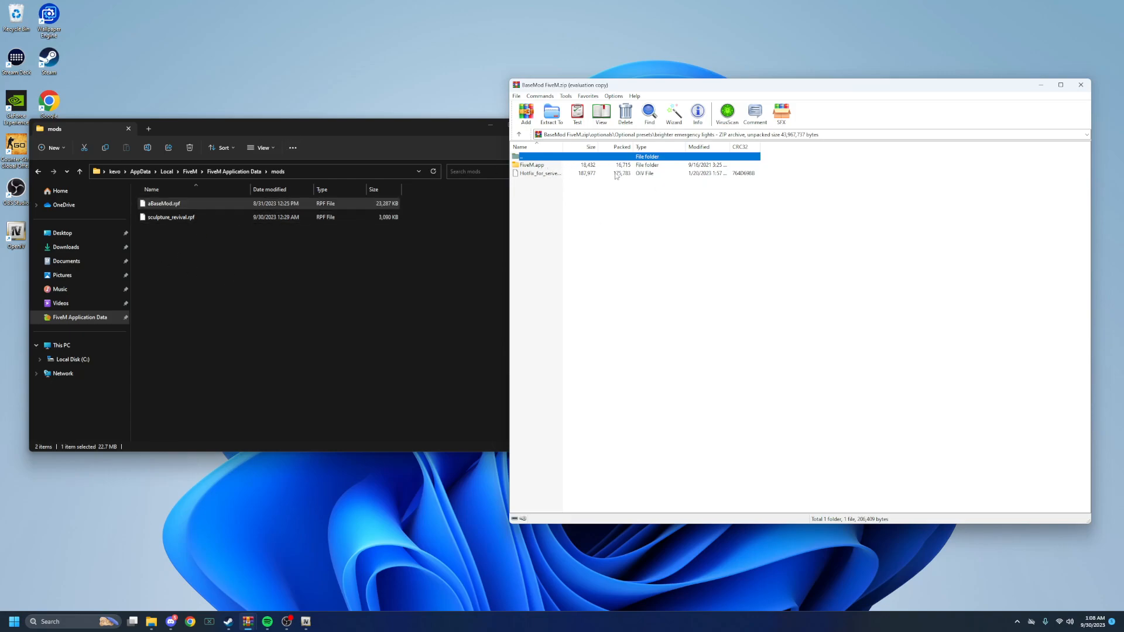
pyautogui.doubleClick(532, 165)
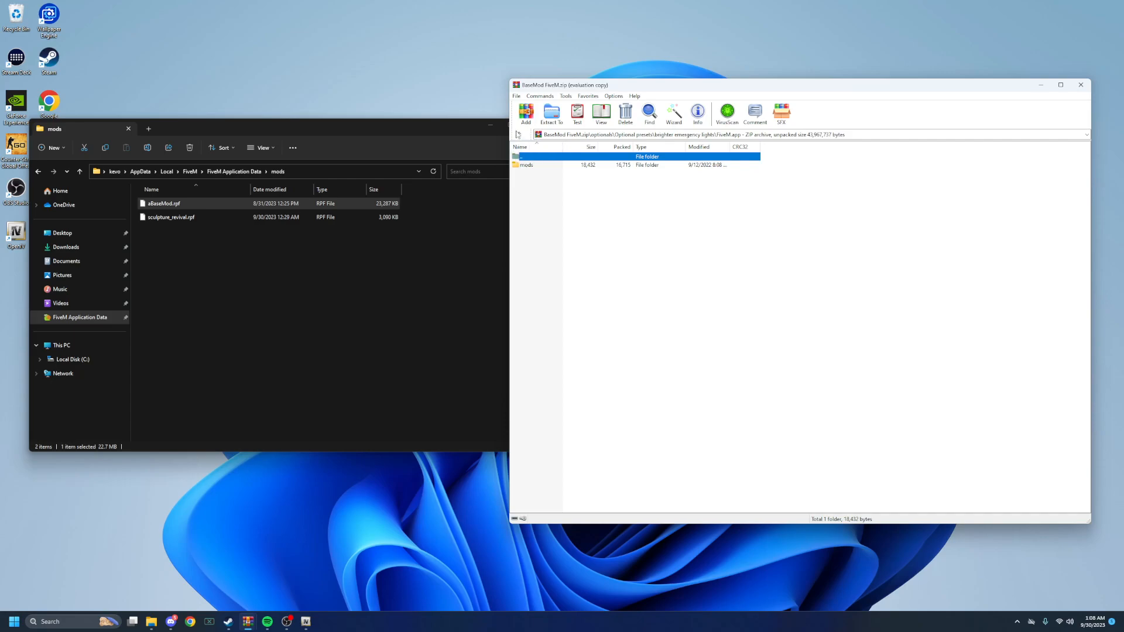
pyautogui.click(539, 166)
pyautogui.doubleClick(541, 167)
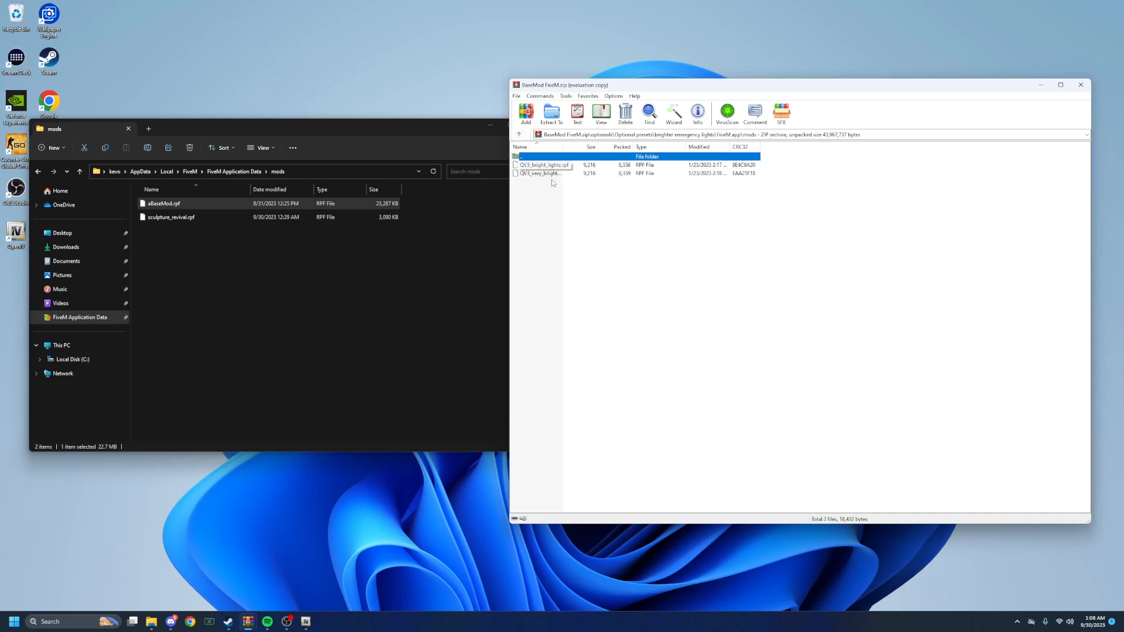
pyautogui.moveTo(555, 174); pyautogui.dragTo(185, 244)
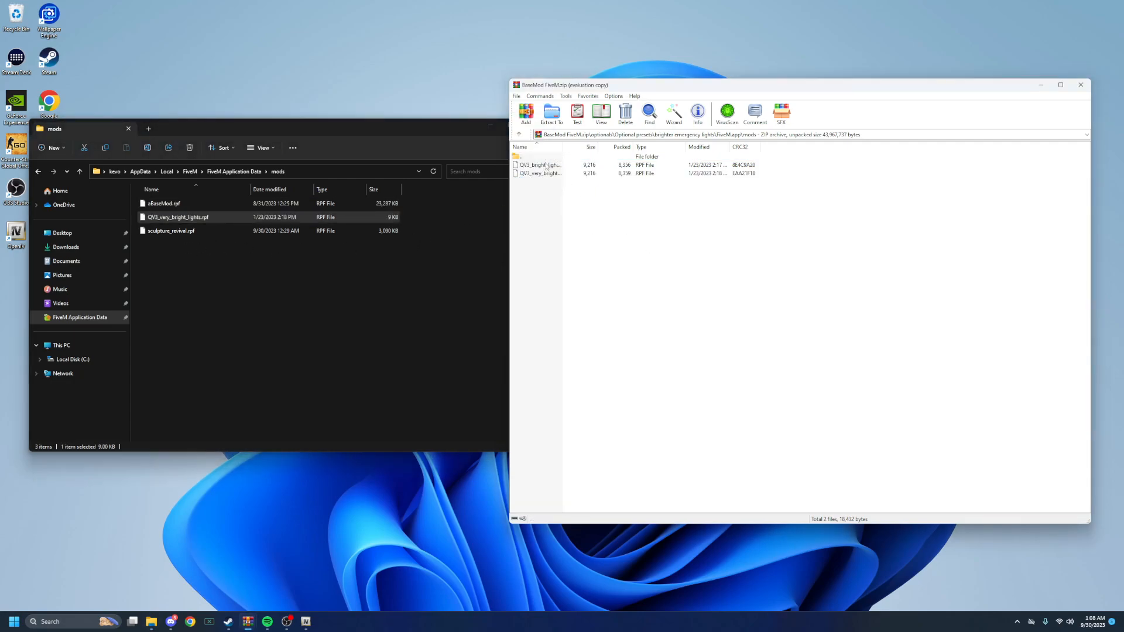
# - Copy QV3_motionblur_enabled.rpf from the motion blur preset's "motion blur enabled in fivem" folder into the FiveM mods folder
pyautogui.click(519, 134)
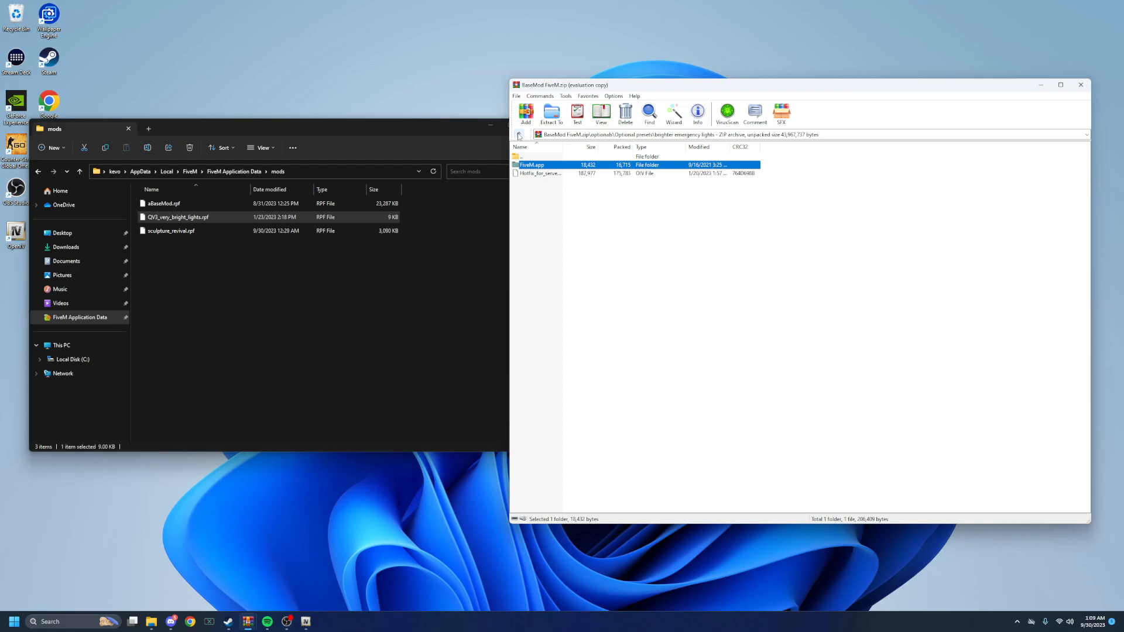
pyautogui.click(519, 136)
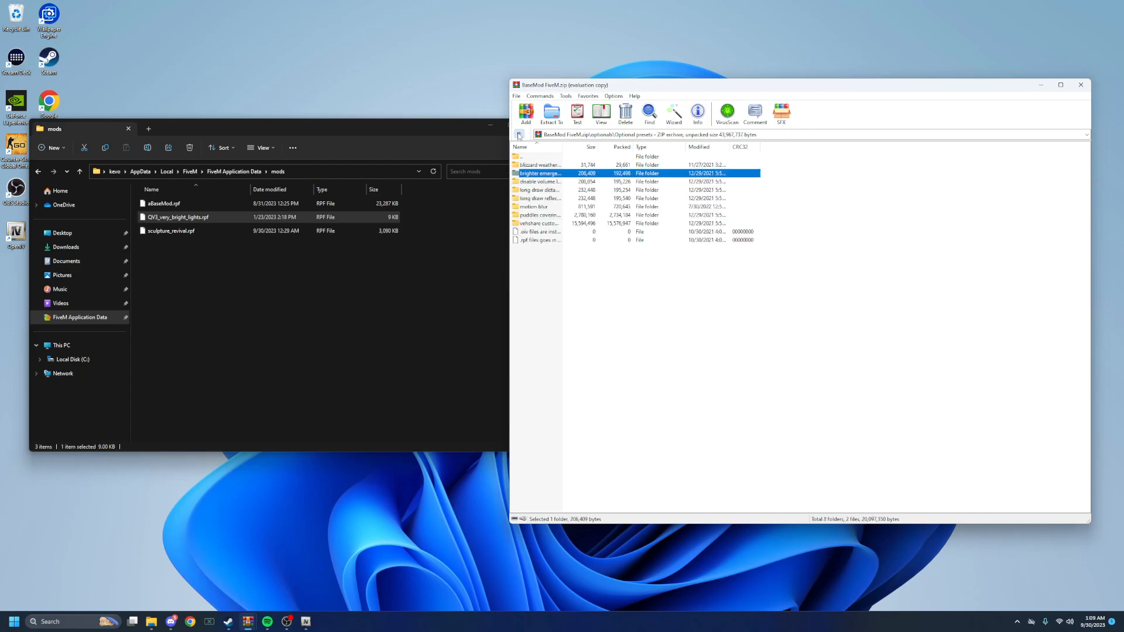
pyautogui.doubleClick(538, 209)
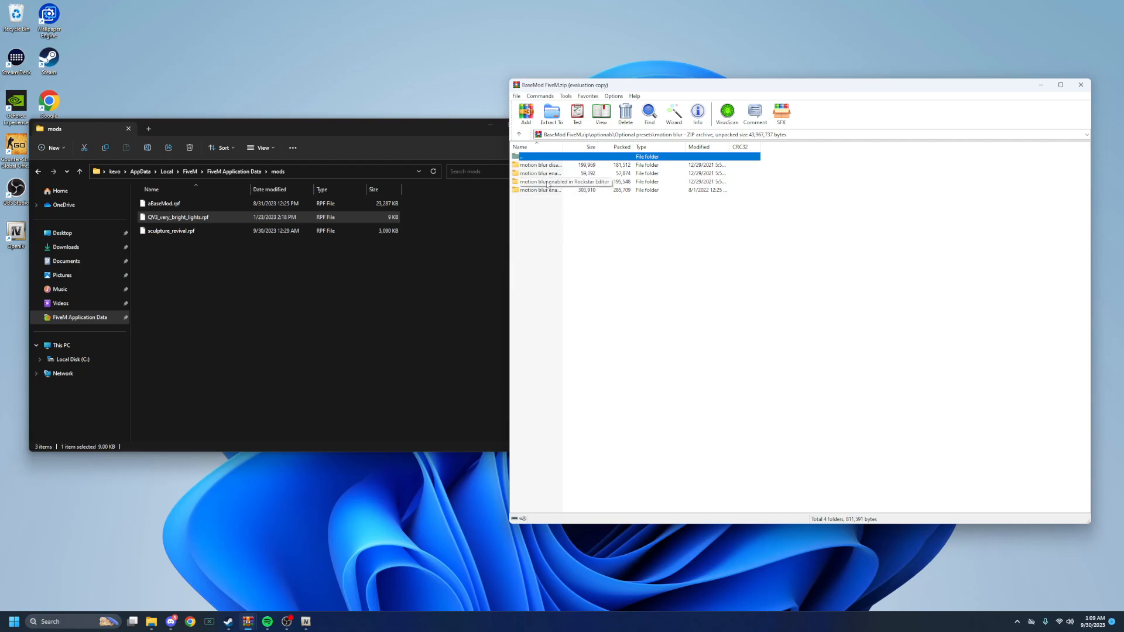
pyautogui.click(550, 244)
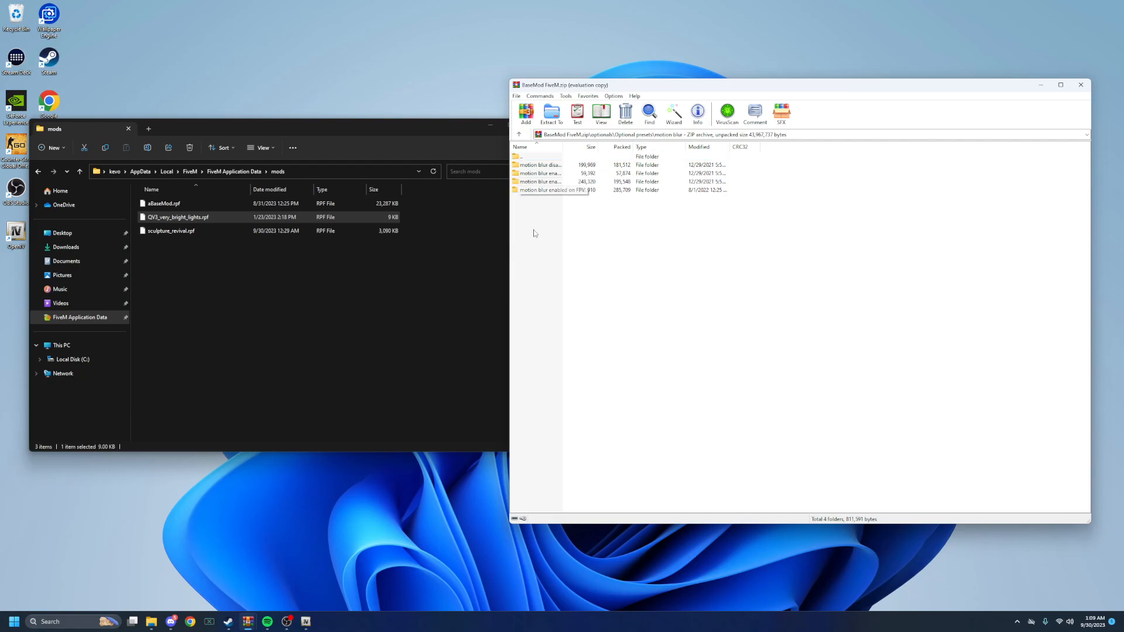
pyautogui.doubleClick(541, 173)
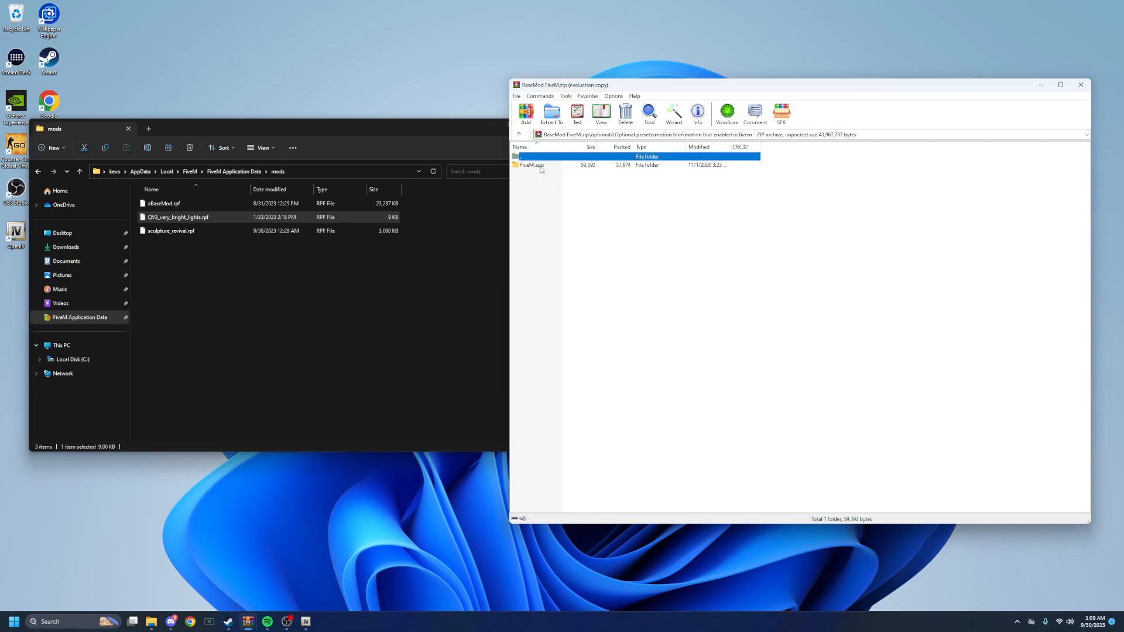
pyautogui.doubleClick(541, 166)
pyautogui.doubleClick(541, 166)
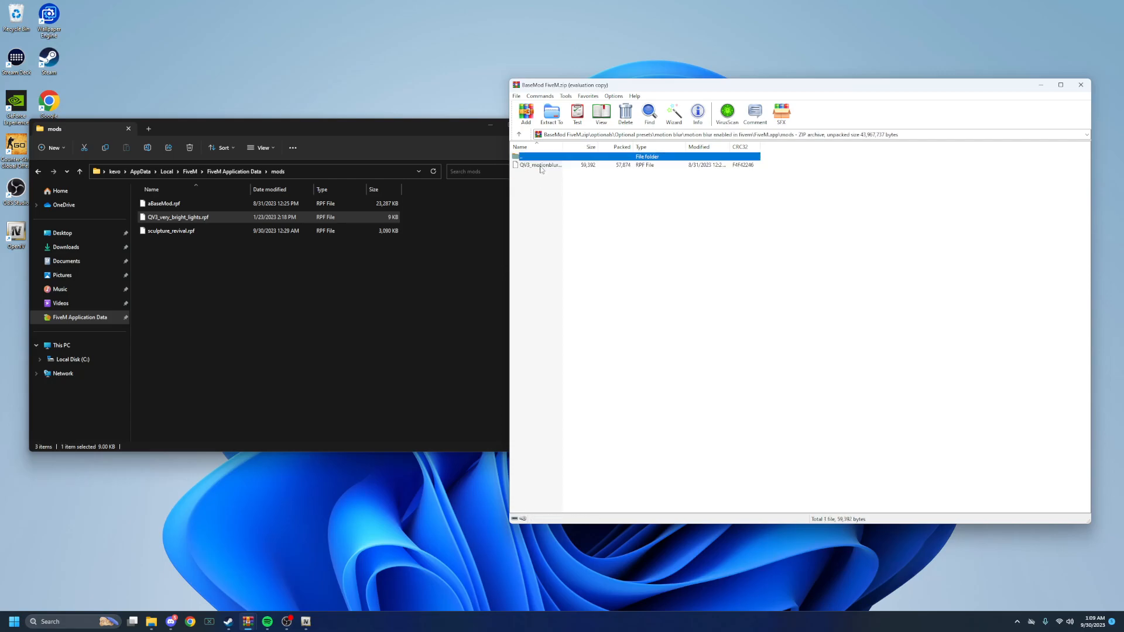
pyautogui.click(538, 165)
pyautogui.moveTo(240, 264); pyautogui.dragTo(240, 264)
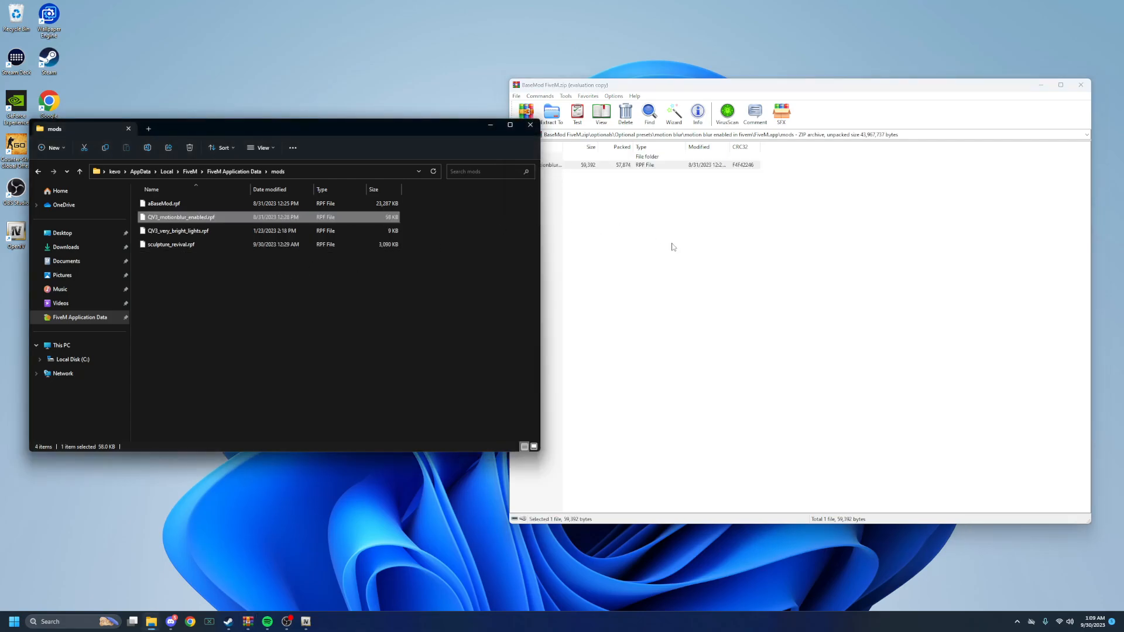
# - Return to the Optional presets folder in the BaseMod archive
pyautogui.click(518, 135)
pyautogui.click(519, 134)
pyautogui.click(519, 134)
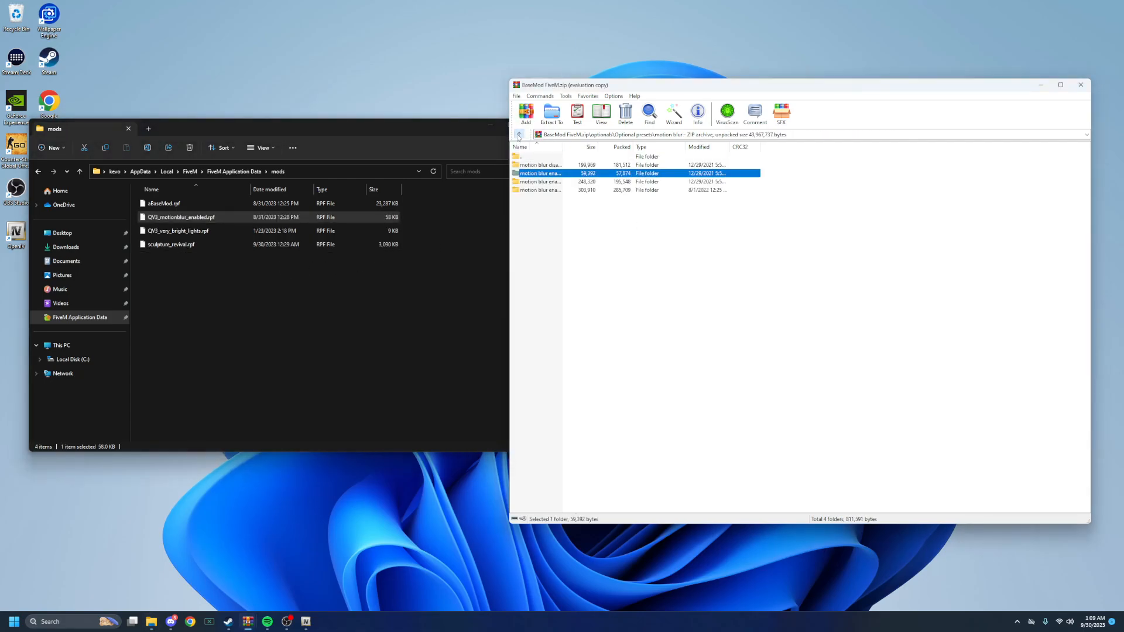
pyautogui.click(519, 134)
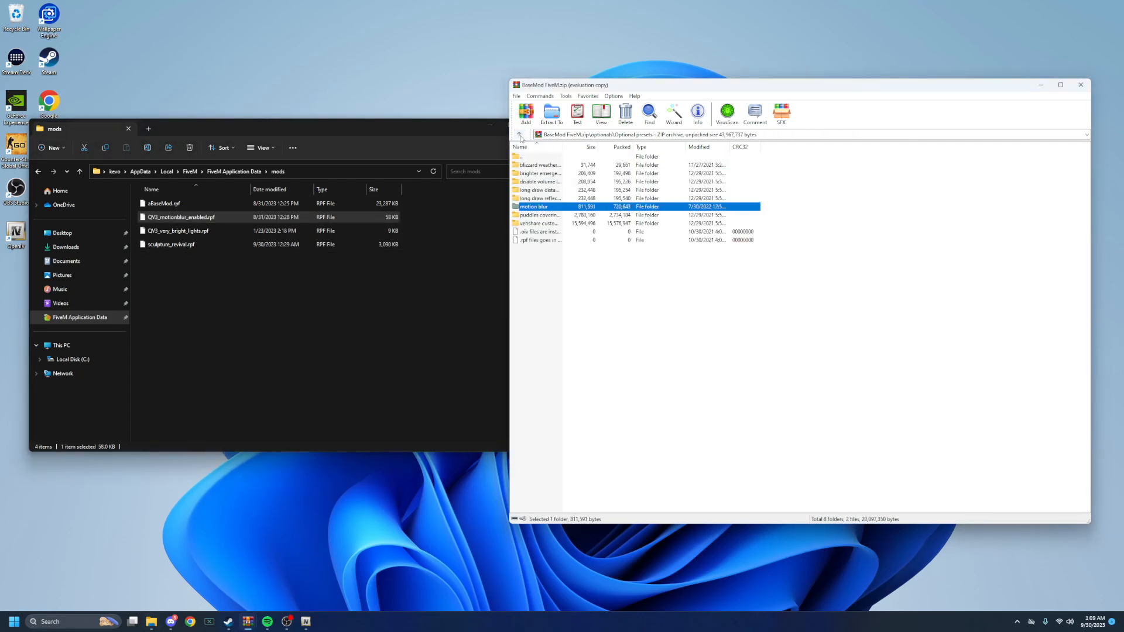
# - Examine the FiveM.app\mods folder of the "puddles covering full ground" preset and return to the Optional presets folder
pyautogui.doubleClick(545, 216)
pyautogui.doubleClick(539, 166)
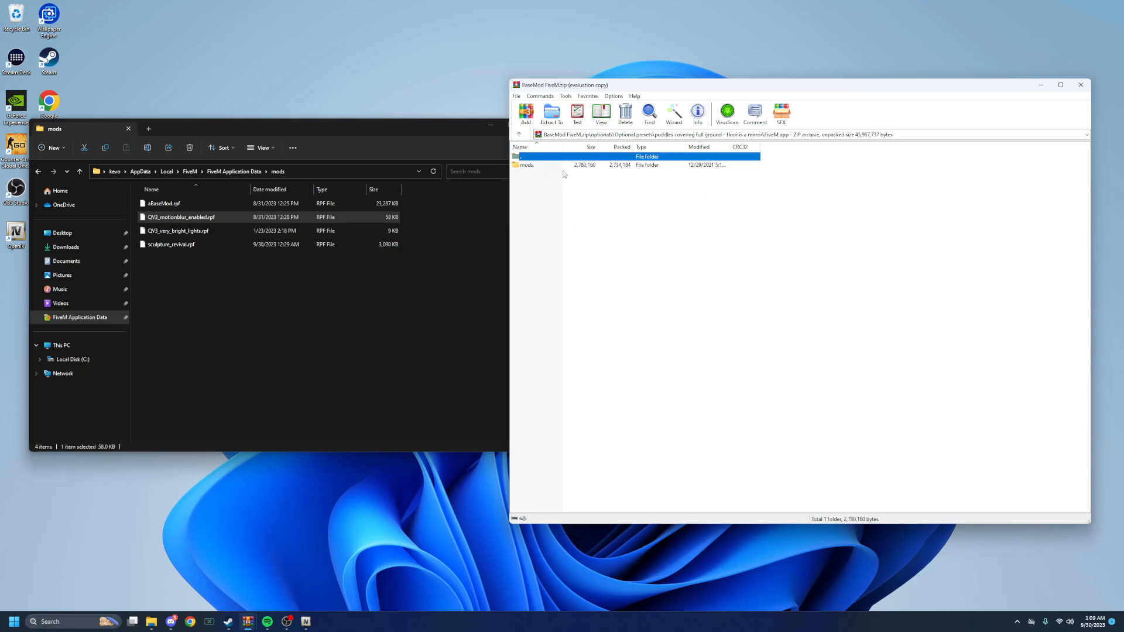
pyautogui.doubleClick(552, 165)
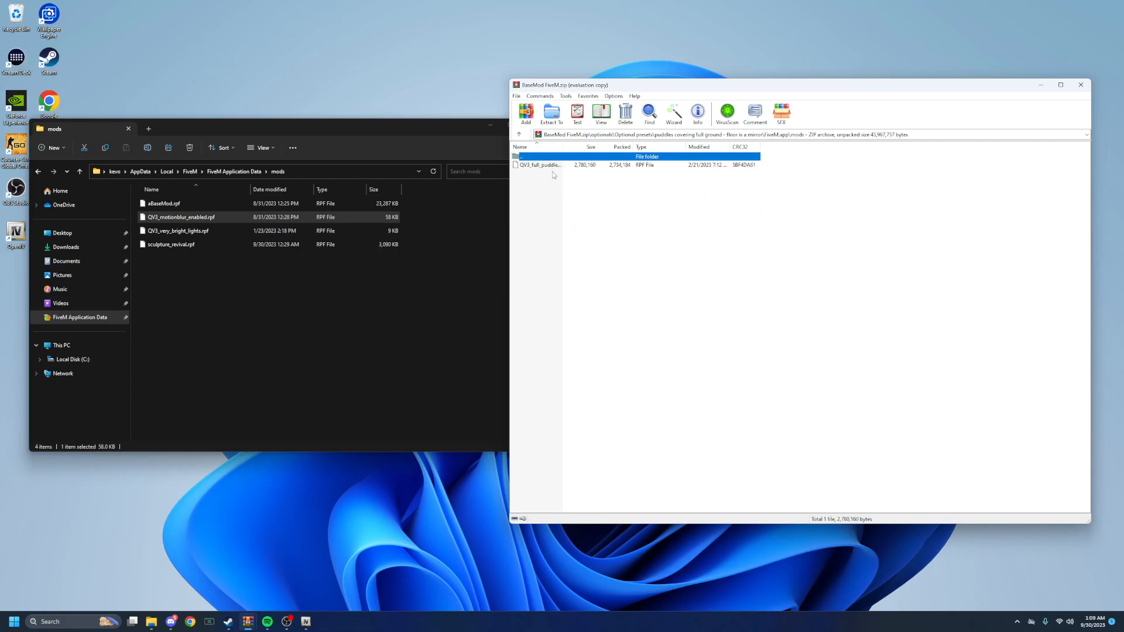
pyautogui.click(519, 135)
pyautogui.click(518, 134)
pyautogui.click(519, 135)
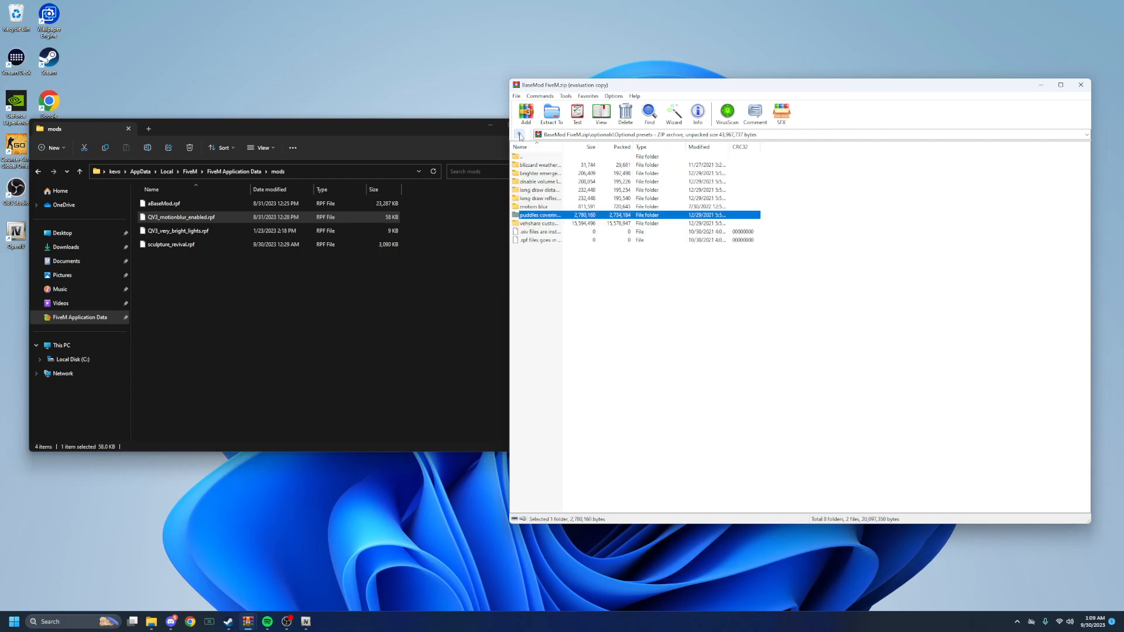
# - Back out of the BaseMod archive to the Downloads listing and close that archive window
pyautogui.click(519, 135)
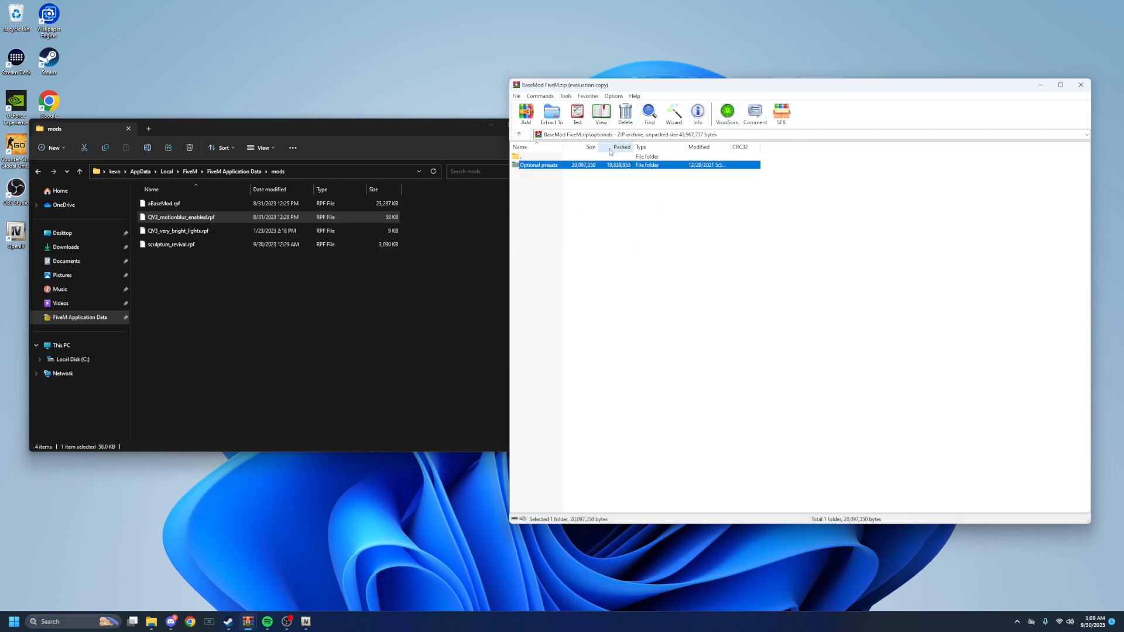
pyautogui.click(519, 136)
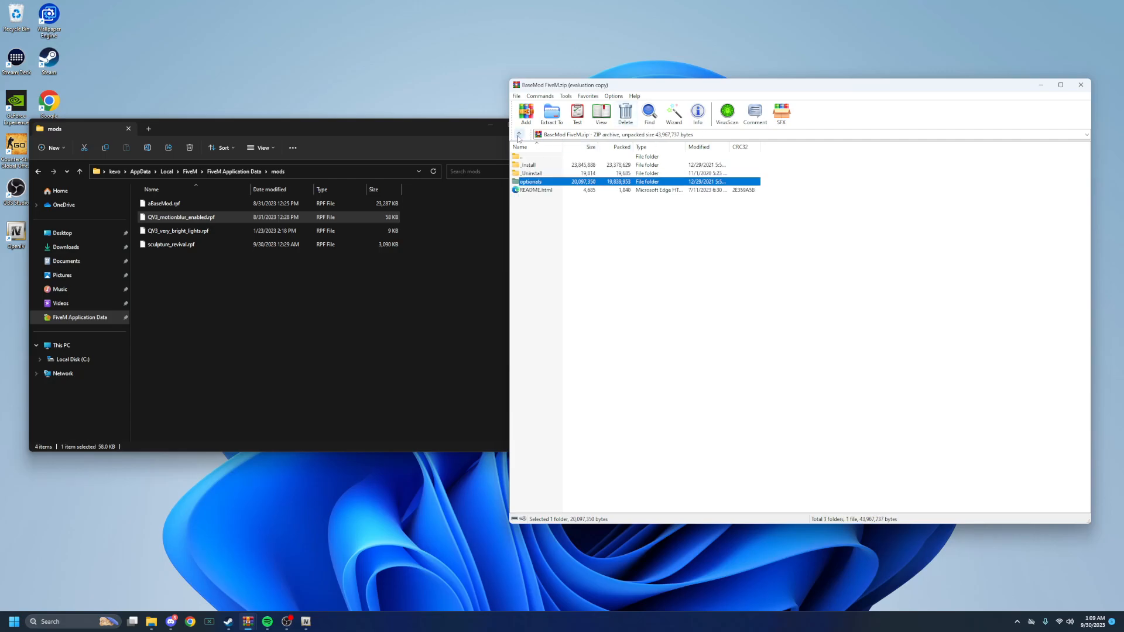
pyautogui.click(519, 136)
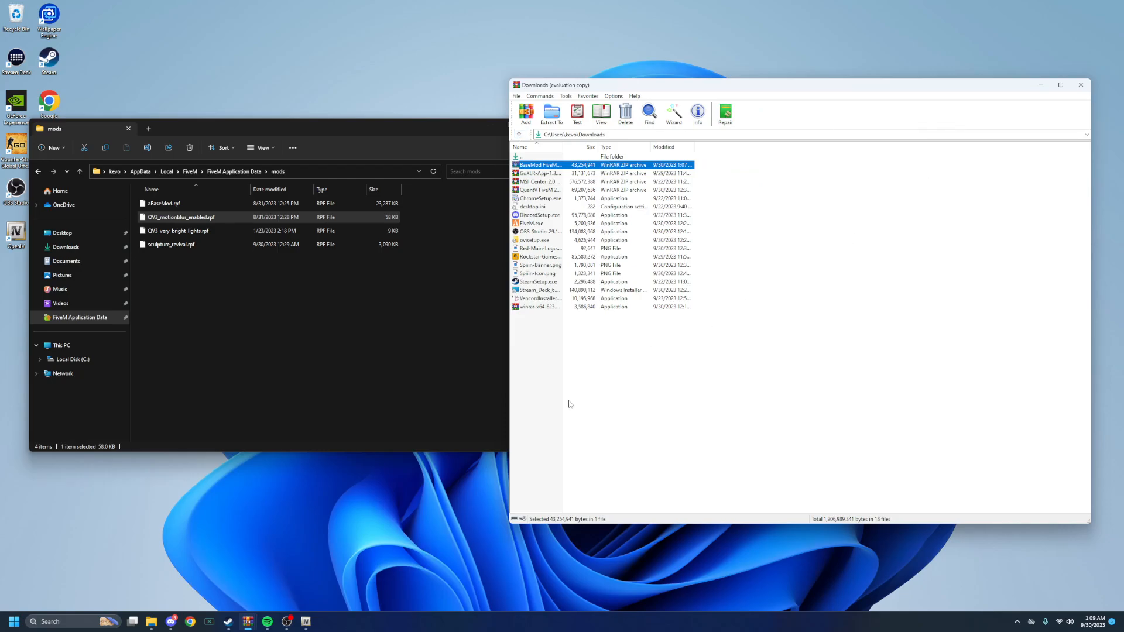
pyautogui.click(1081, 86)
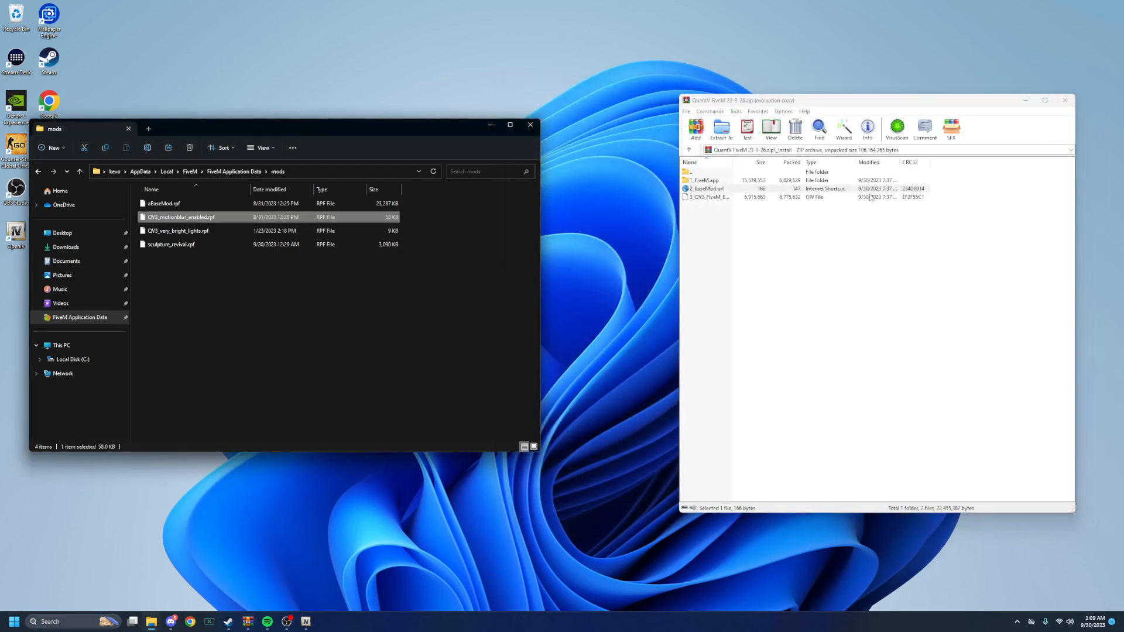
# - Extract 3_QV3_FiveM_ENB.oiv from the QuantV archive's _Install folder to the desktop and minimize the mods folder and archive windows
pyautogui.moveTo(899, 107); pyautogui.dragTo(791, 102)
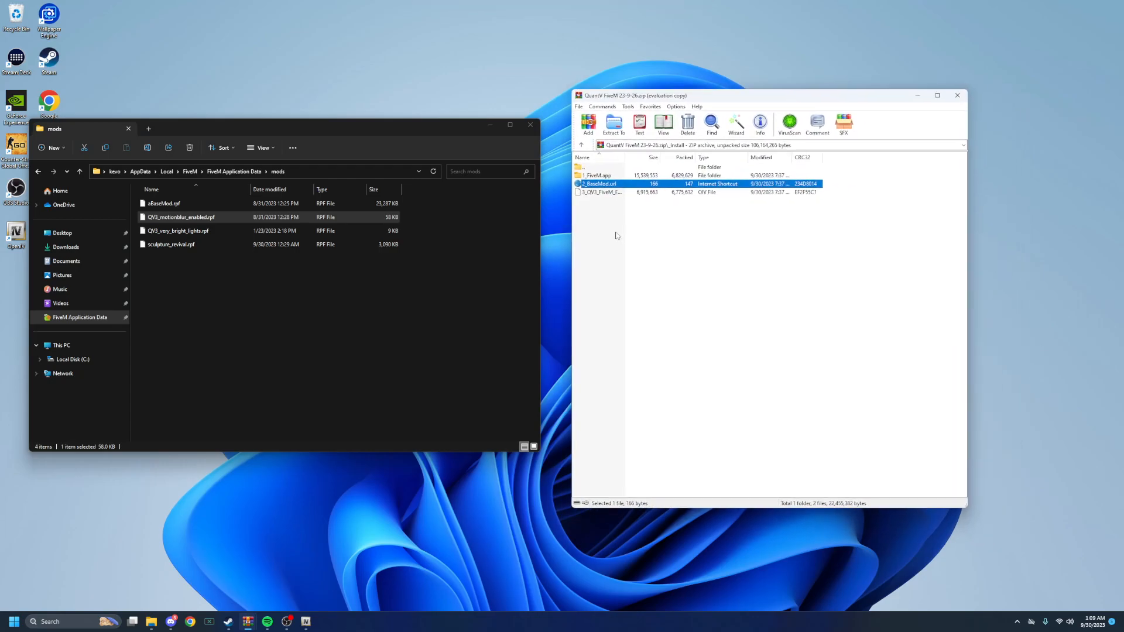
pyautogui.click(601, 223)
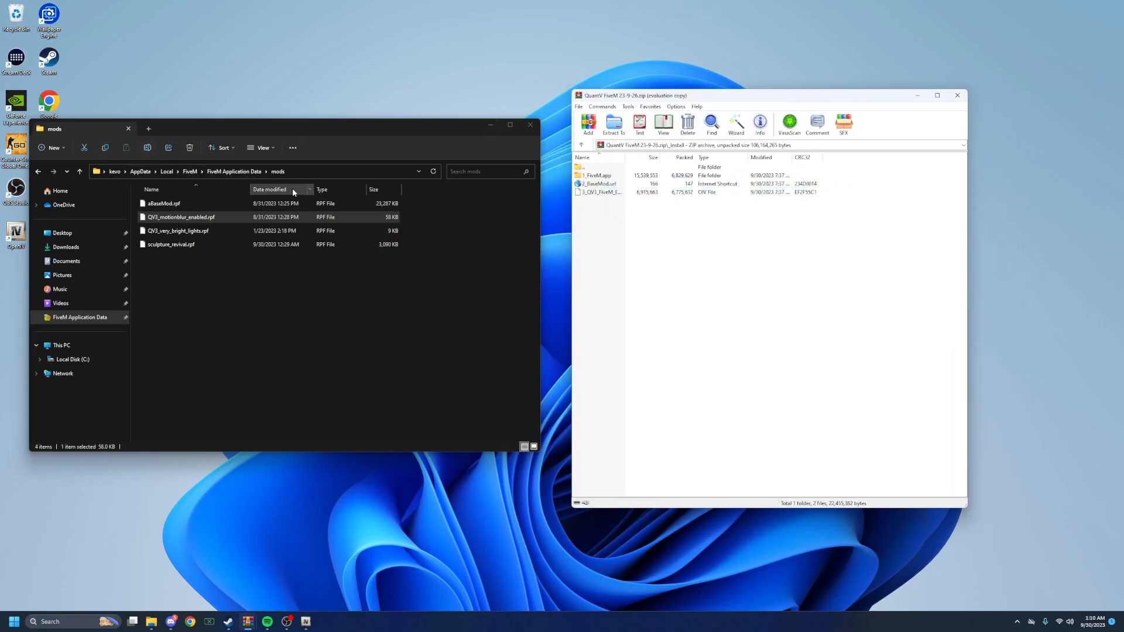
pyautogui.click(493, 124)
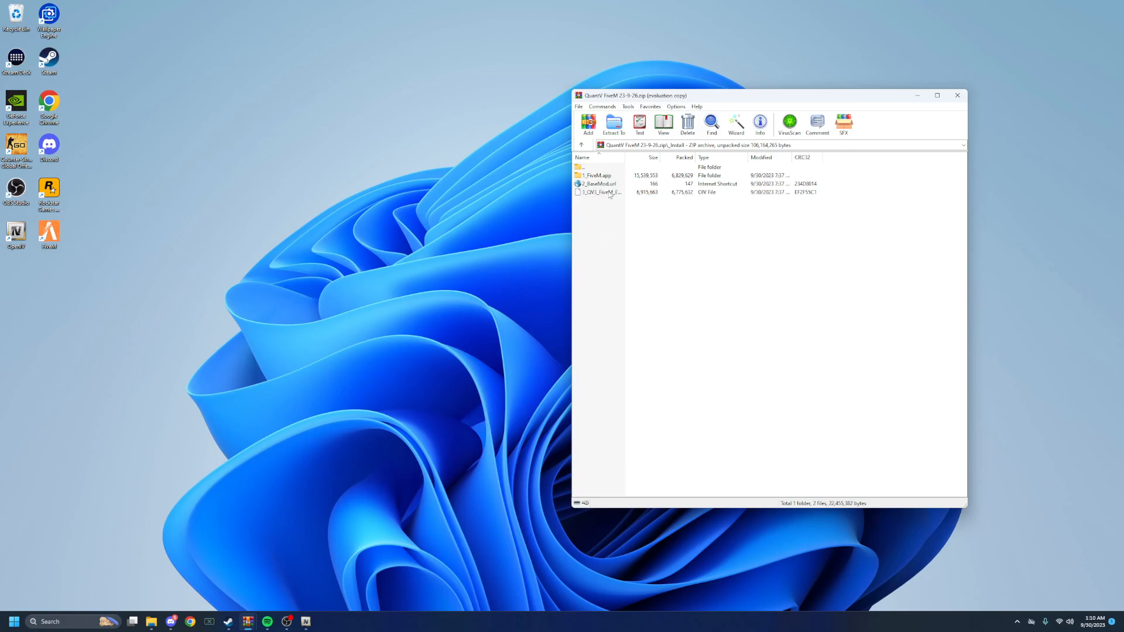
pyautogui.moveTo(610, 197); pyautogui.dragTo(589, 194)
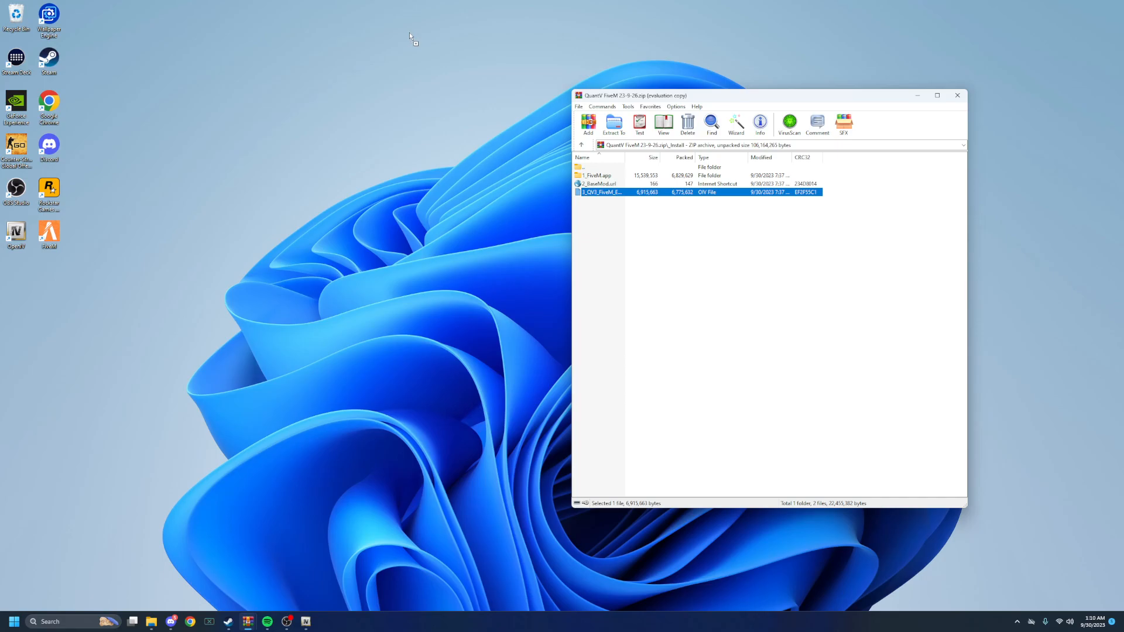
pyautogui.moveTo(409, 33); pyautogui.dragTo(410, 33)
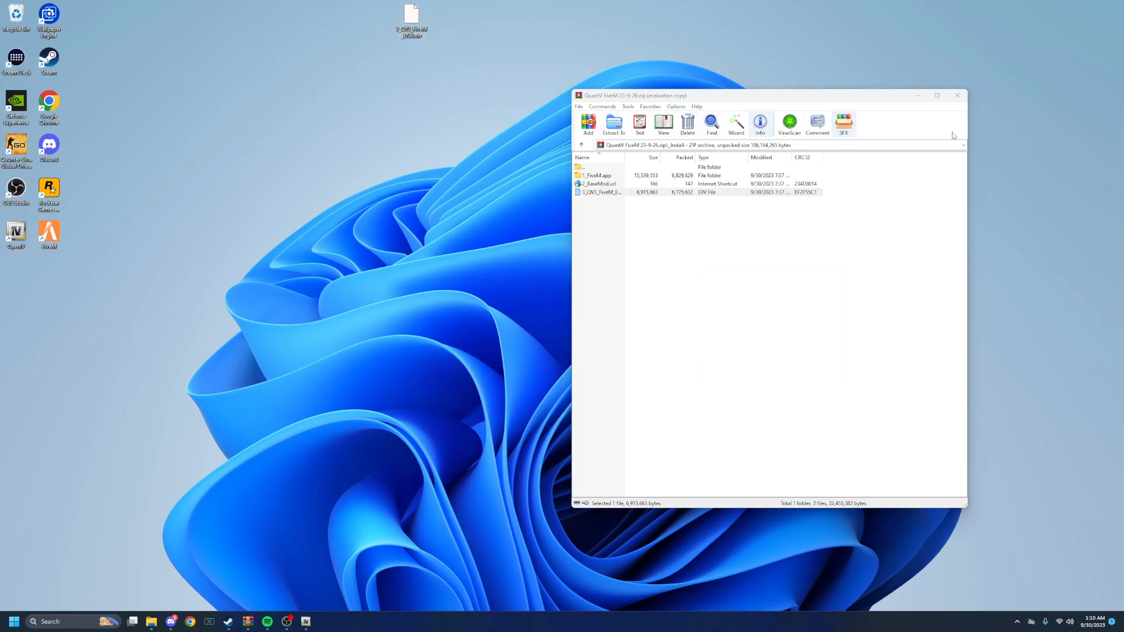
pyautogui.moveTo(859, 103); pyautogui.dragTo(973, 103)
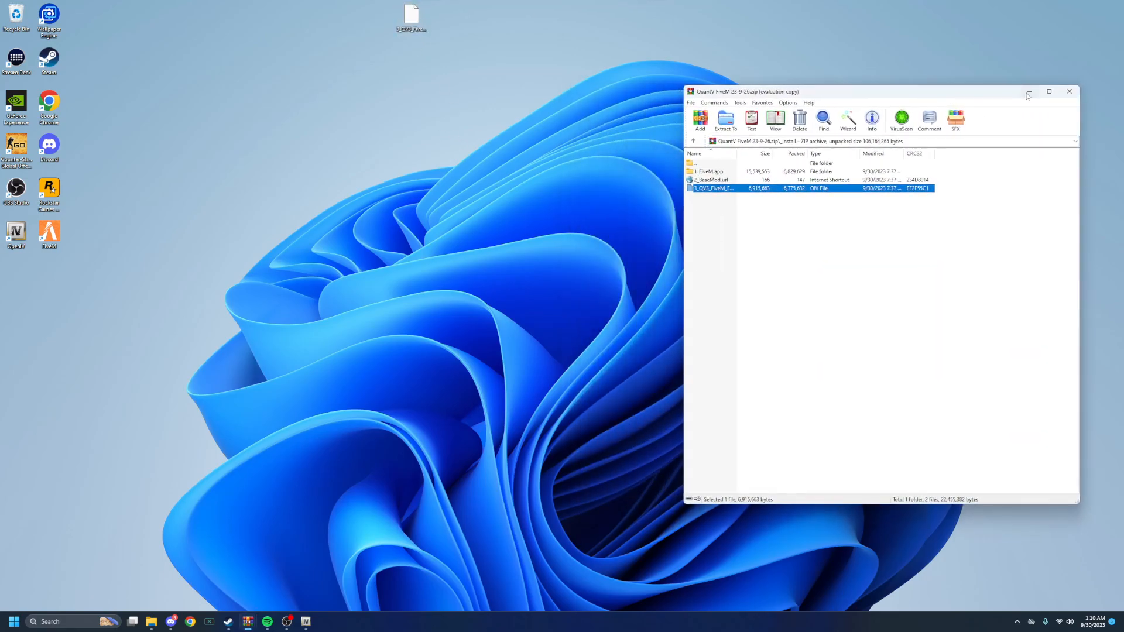
pyautogui.click(1030, 96)
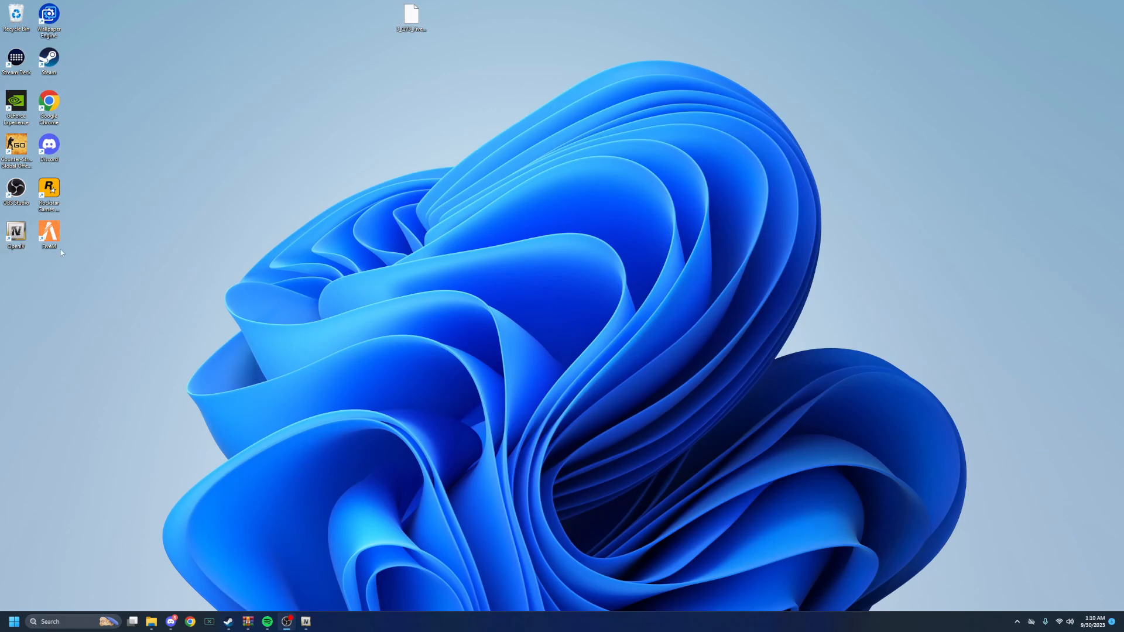
# - Switch to OpenIV and load 3_QV3_FiveM_ENB.oiv from the Desktop into the Package Installer
pyautogui.click(301, 625)
pyautogui.moveTo(555, 69); pyautogui.dragTo(588, 105)
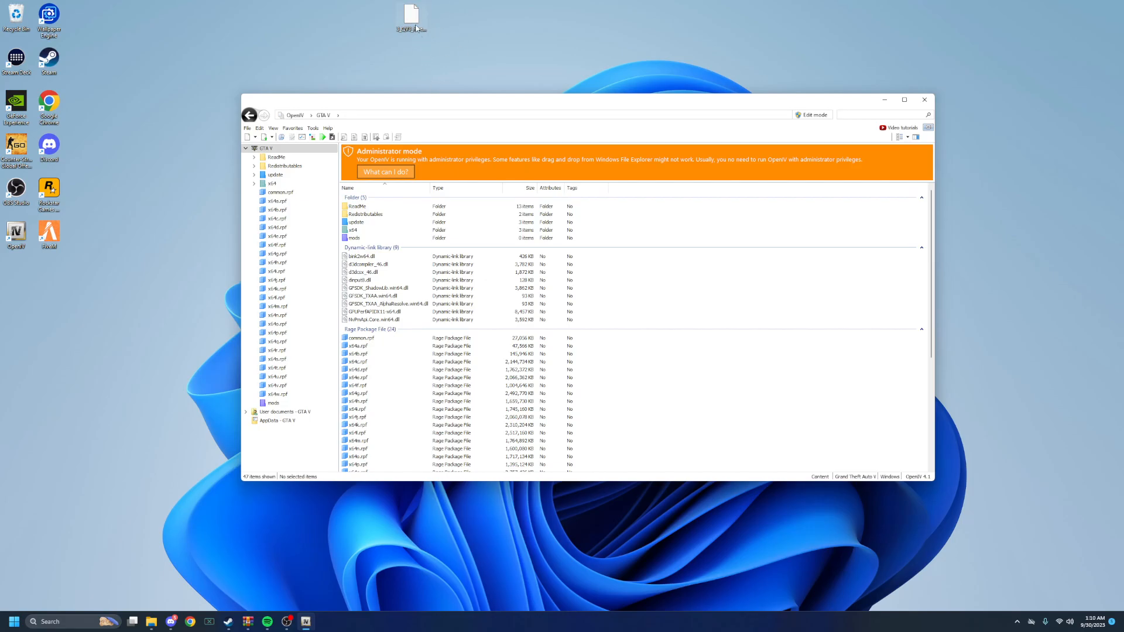
pyautogui.click(312, 130)
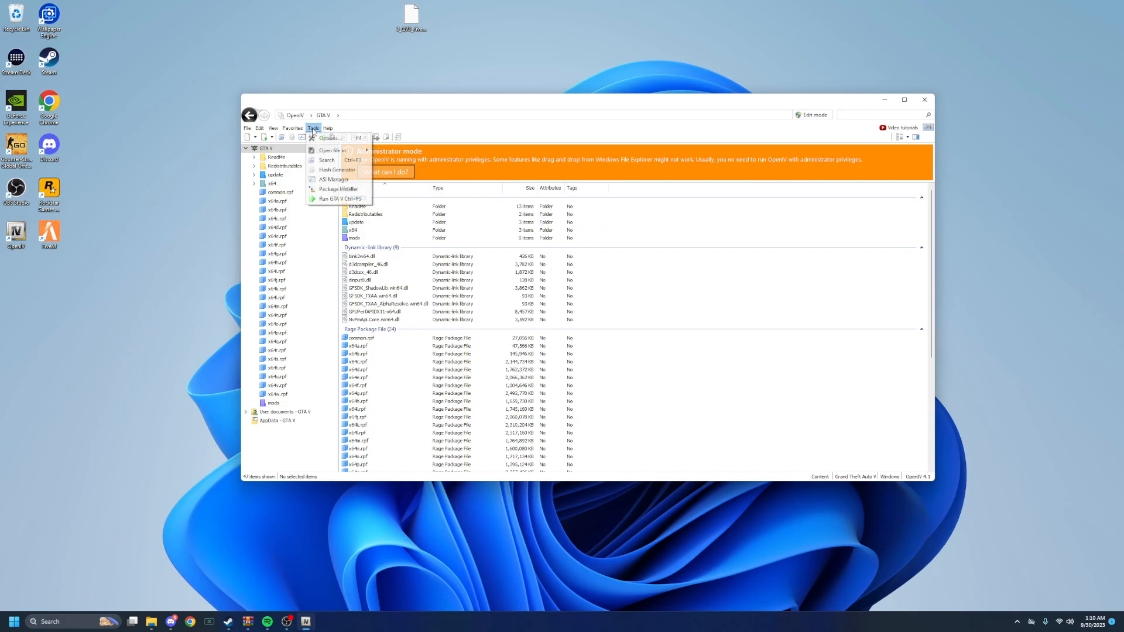
pyautogui.click(338, 189)
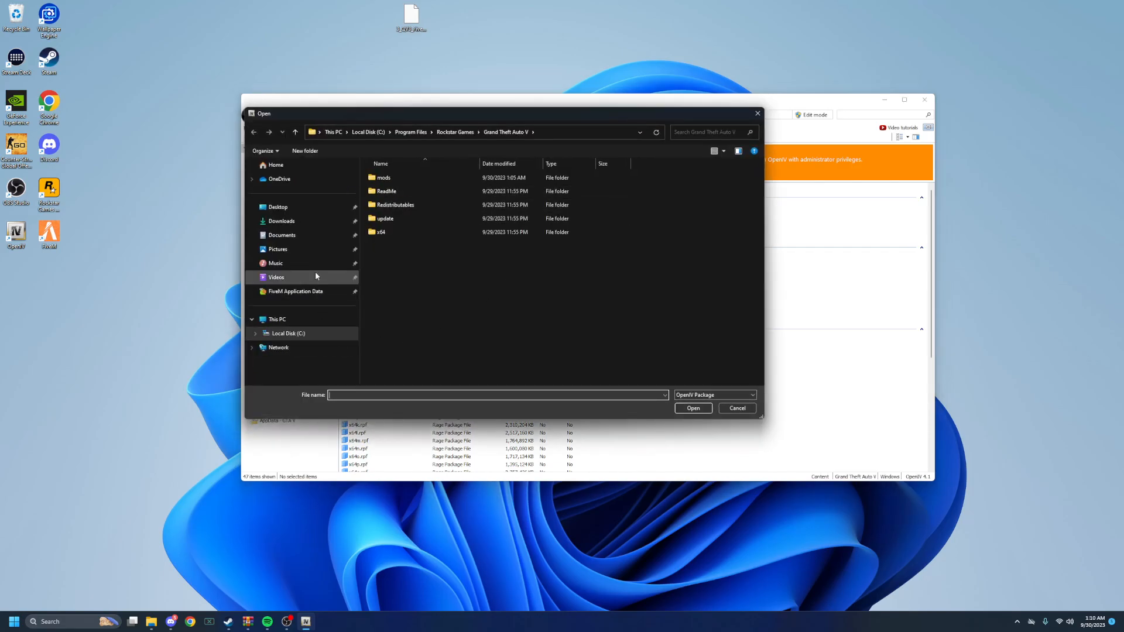
pyautogui.click(298, 210)
pyautogui.click(408, 180)
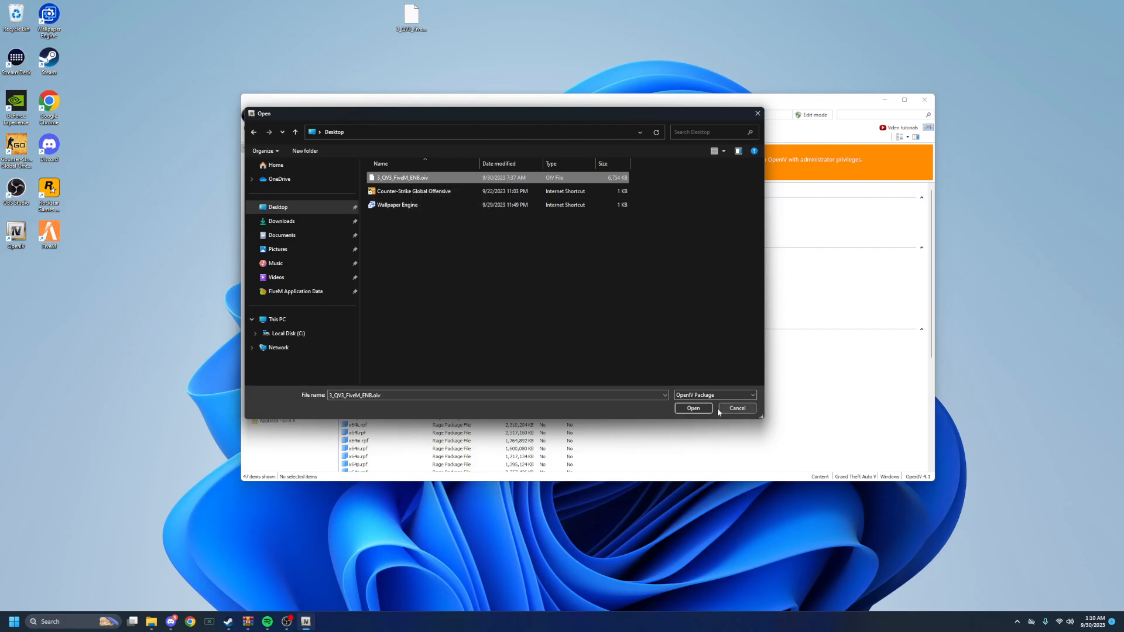
pyautogui.click(696, 407)
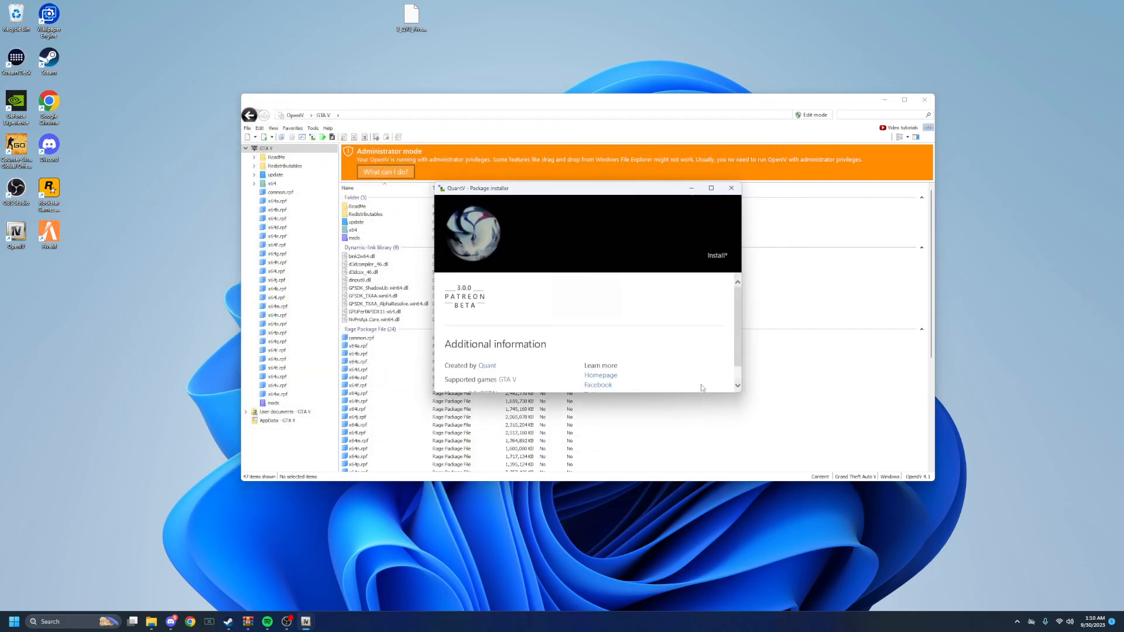
# - Install the QuantV package directly into the game folder and close the Package Installer
pyautogui.click(717, 255)
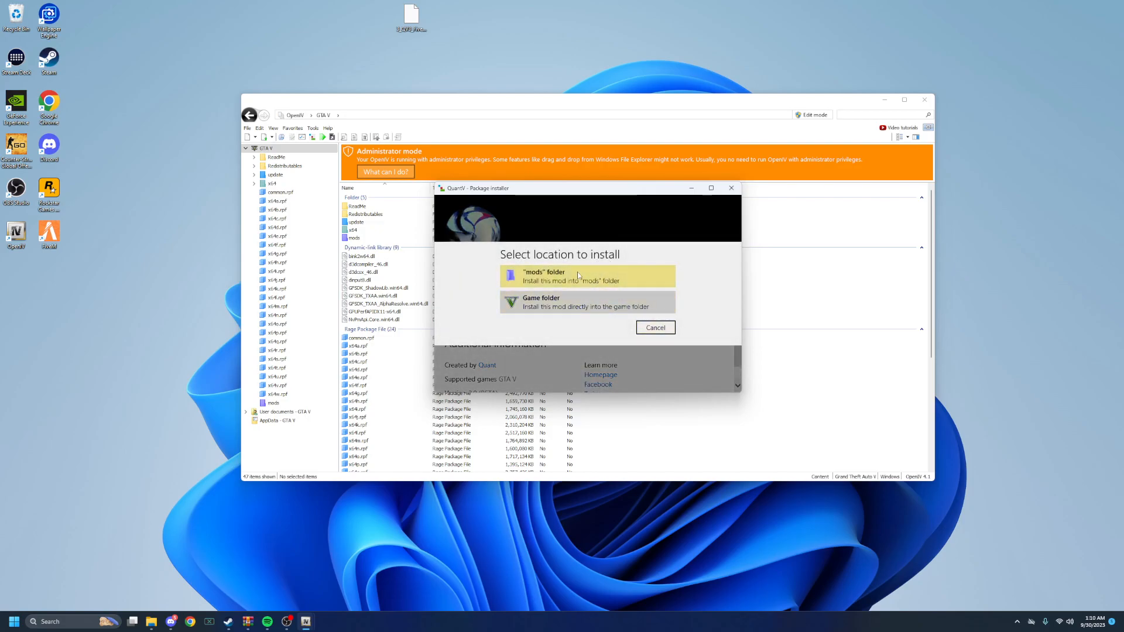
pyautogui.click(578, 310)
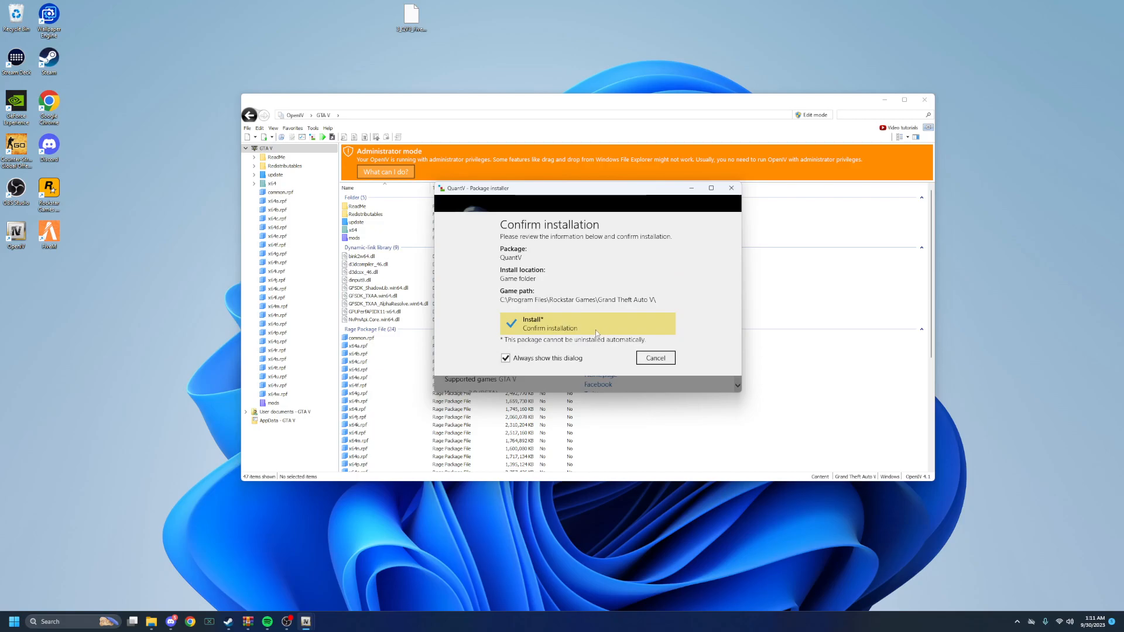
pyautogui.click(596, 331)
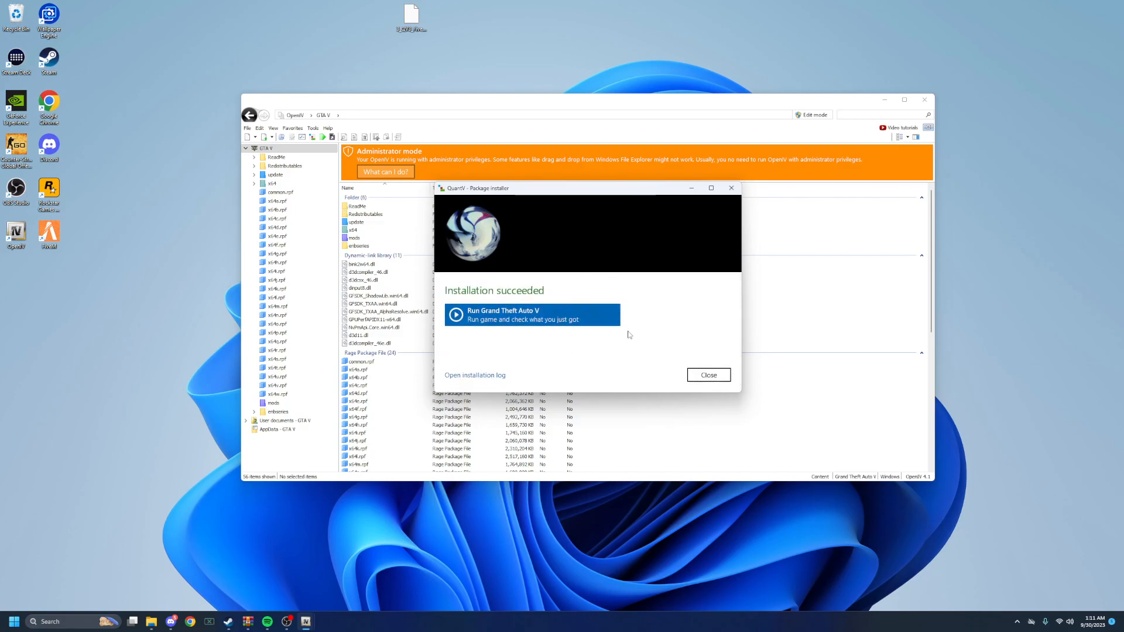
pyautogui.click(708, 375)
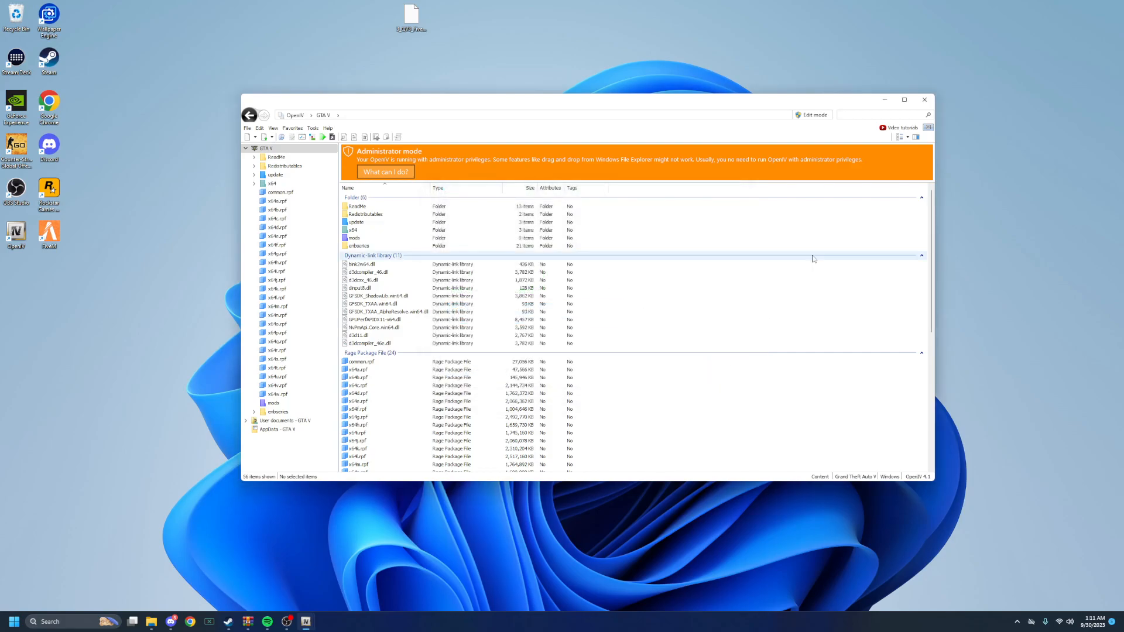
# - Switch to the QuantV archive, open its optionals\Optional presets folder, and widen the archive window
pyautogui.moveTo(738, 101); pyautogui.dragTo(669, 191)
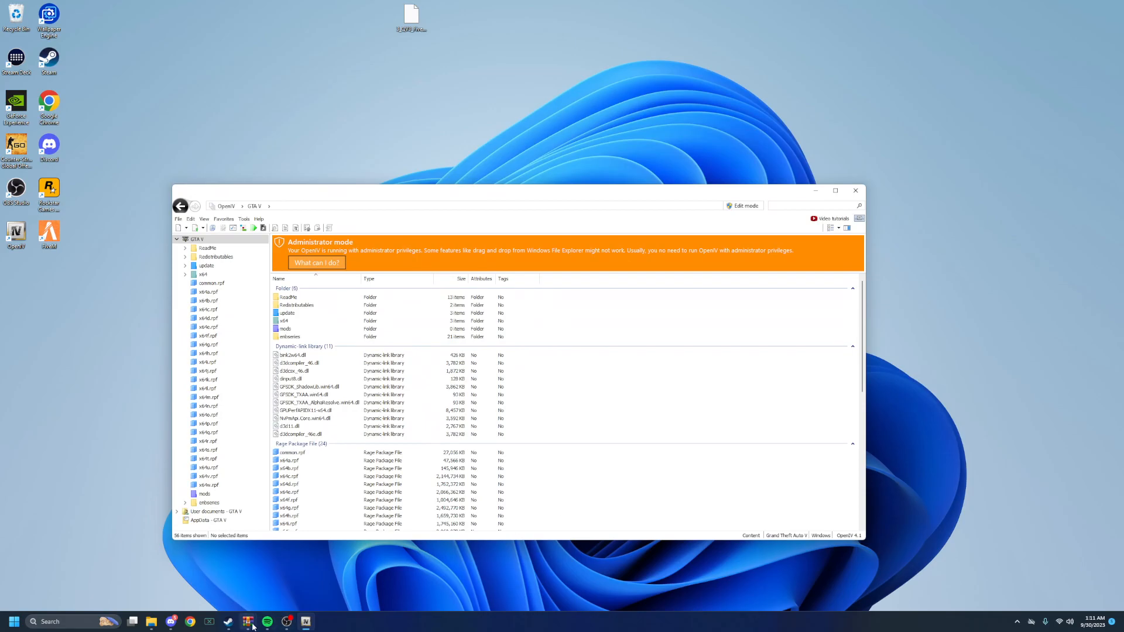
pyautogui.moveTo(249, 622)
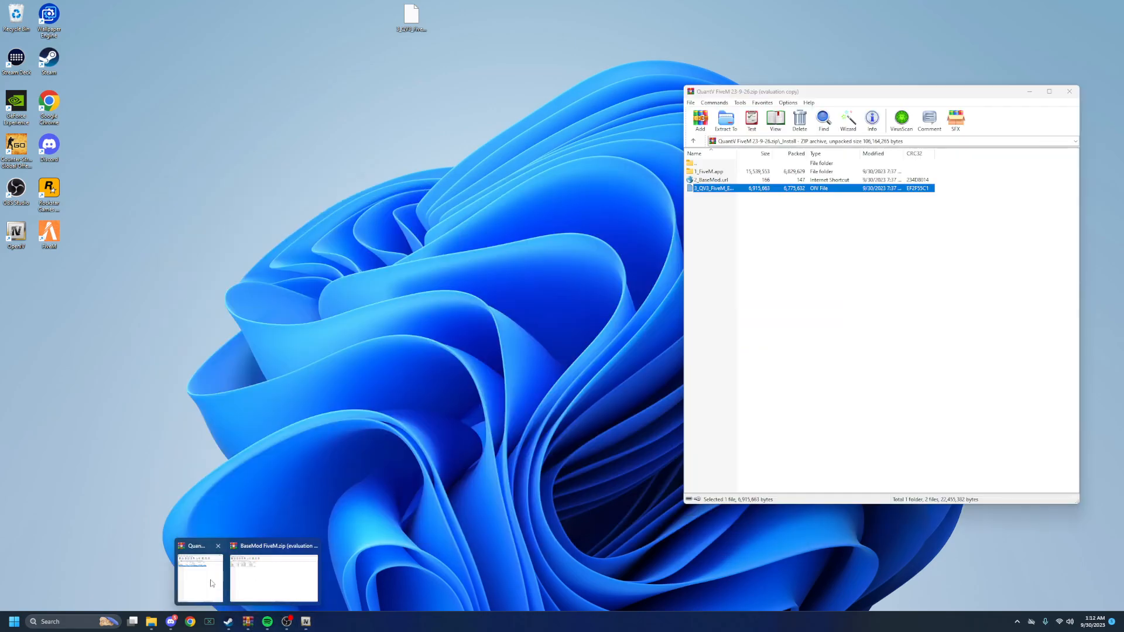
pyautogui.click(200, 579)
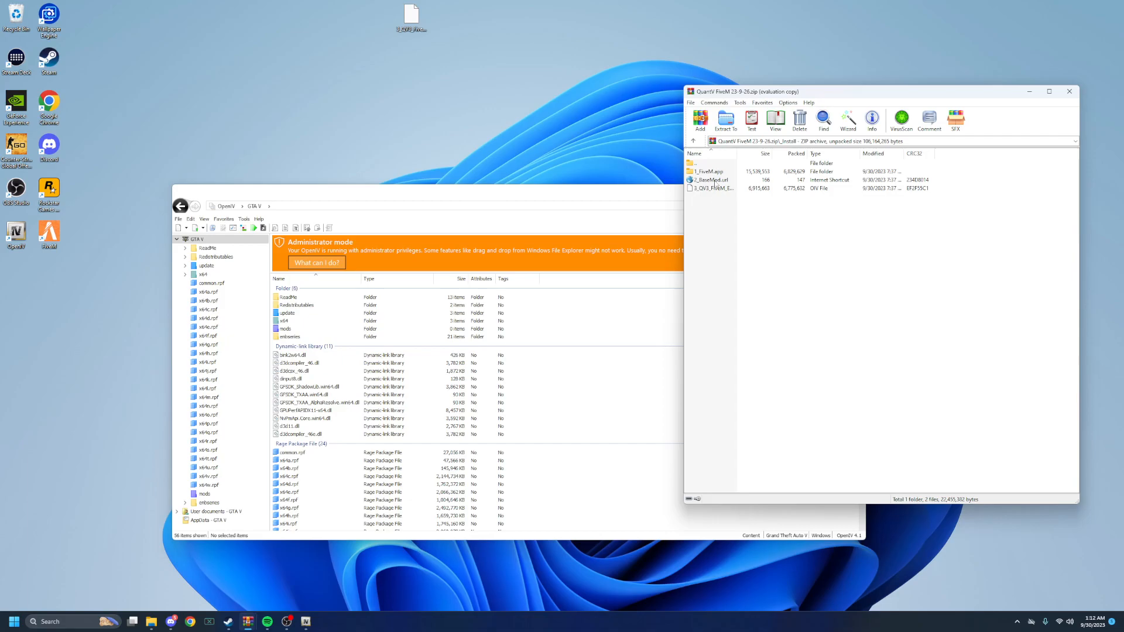
pyautogui.doubleClick(693, 164)
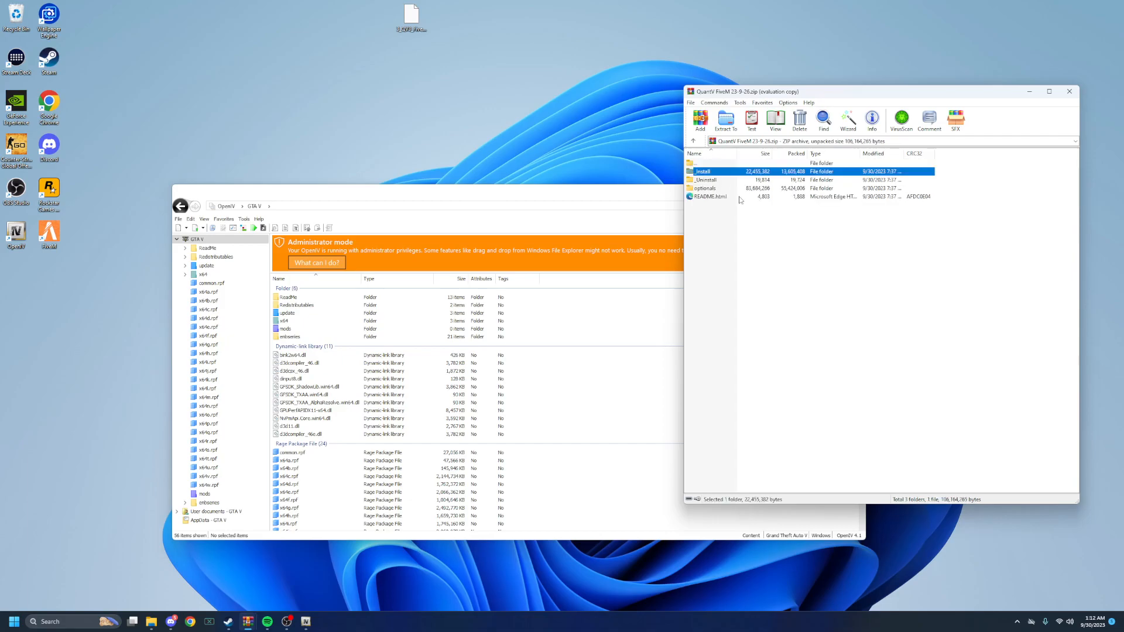
pyautogui.doubleClick(722, 190)
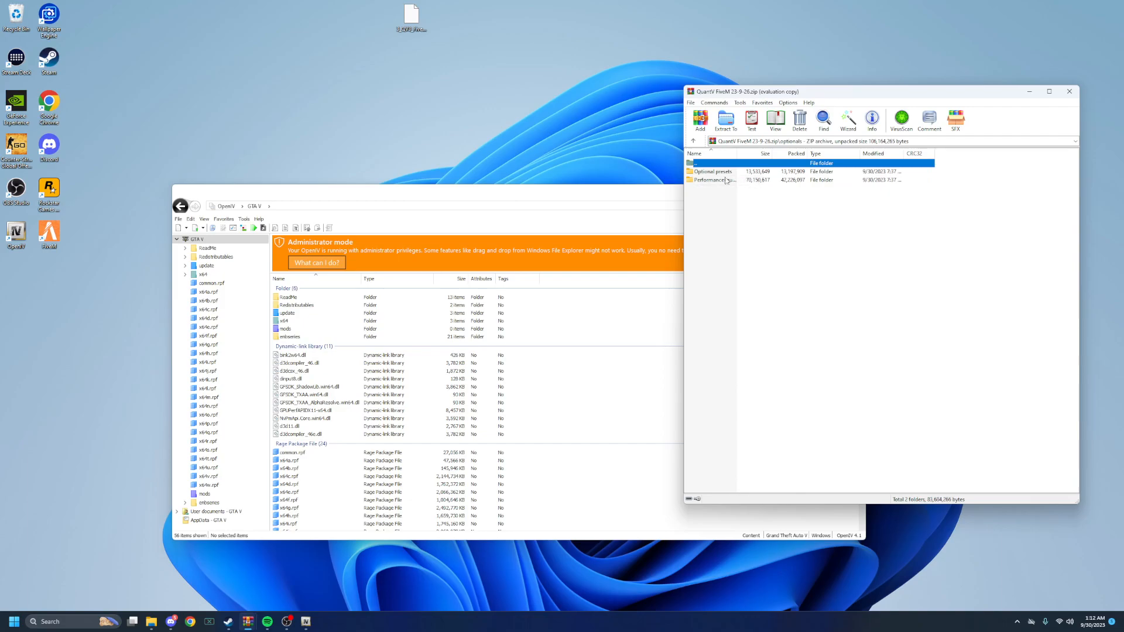
pyautogui.doubleClick(725, 173)
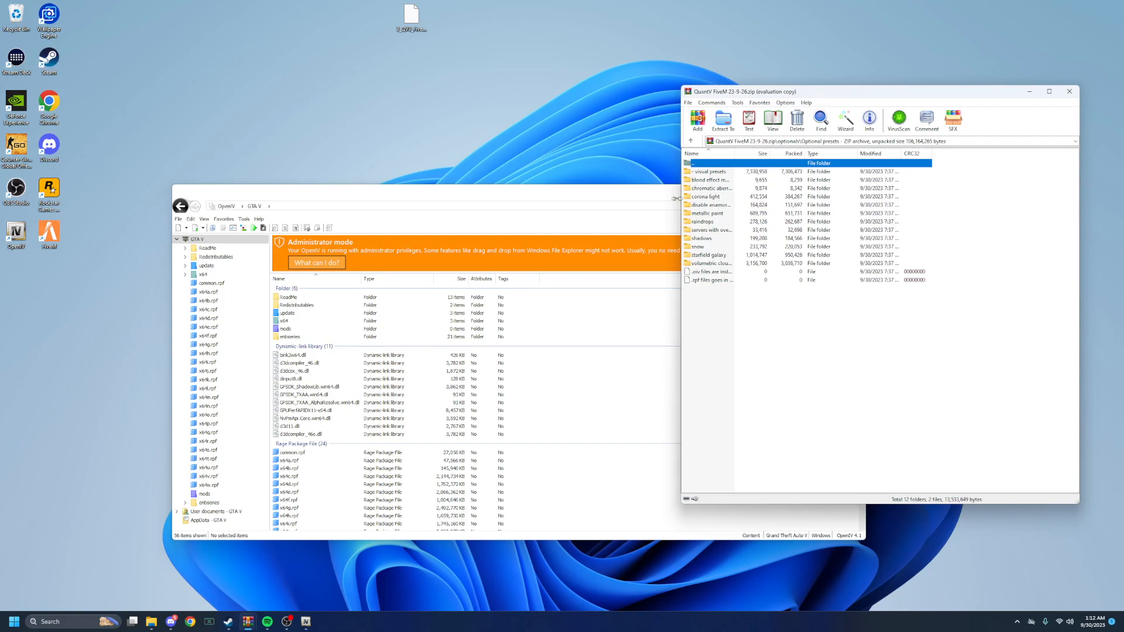
pyautogui.moveTo(685, 201); pyautogui.dragTo(625, 202)
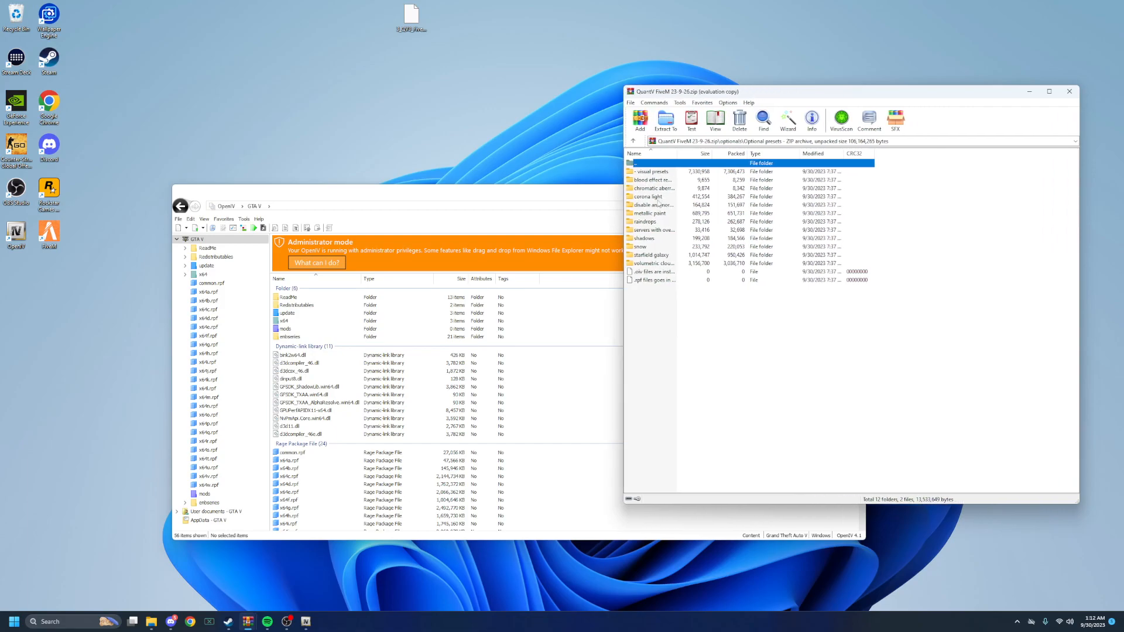
# - Extract QV_starfield_classic_galaxy_countryside_+_urban.oiv from the starfield galaxy preset folder to the desktop
pyautogui.click(655, 257)
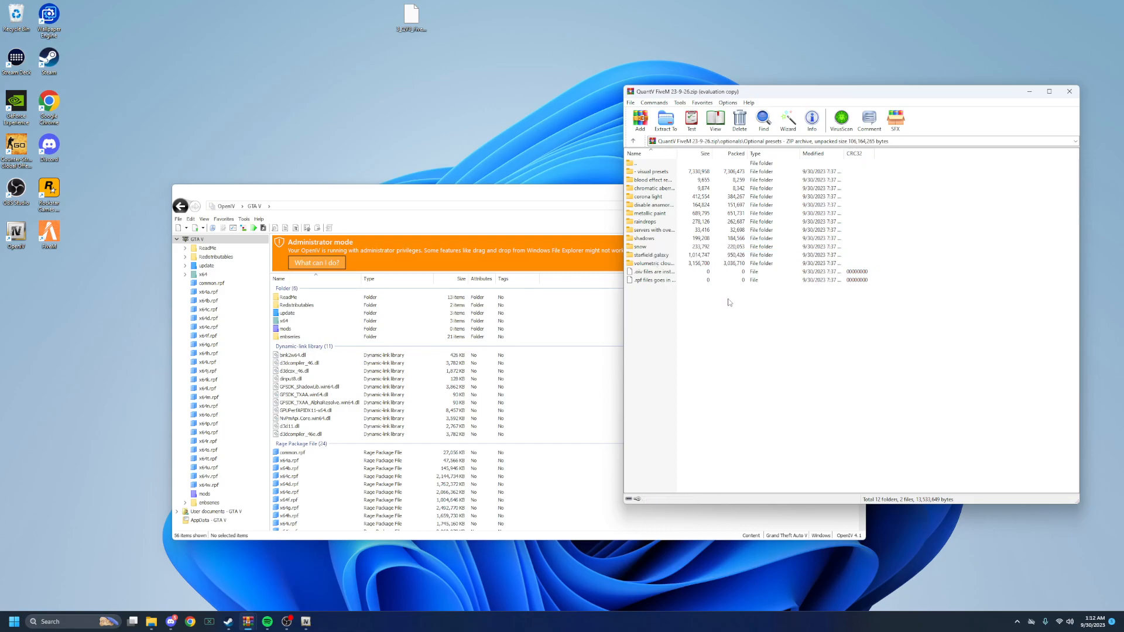
pyautogui.doubleClick(697, 258)
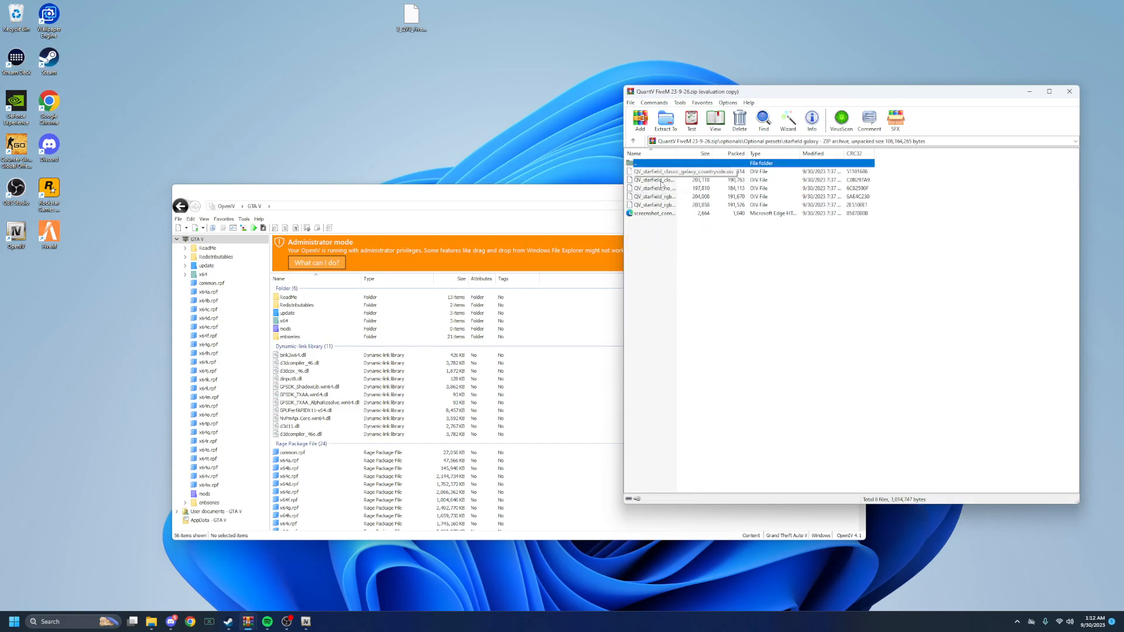
pyautogui.click(699, 299)
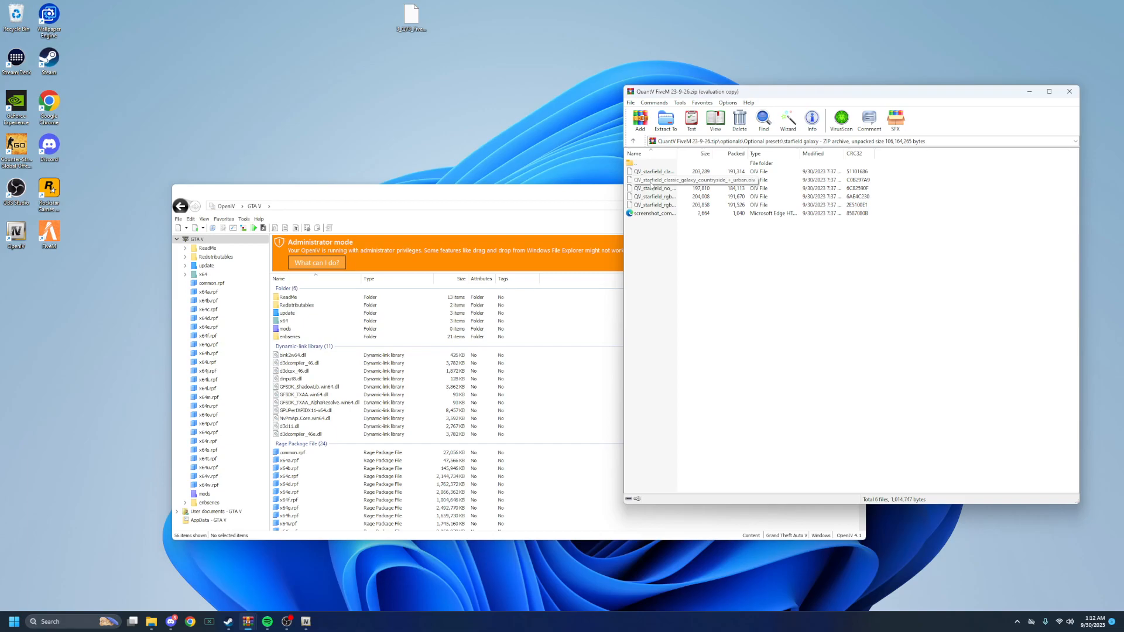
pyautogui.moveTo(659, 185); pyautogui.dragTo(522, 24)
# - Switch to OpenIV and load the QV_starfield_classic_galaxy_countryside_+_urban.oiv package from the Desktop into the Package Installer
pyautogui.click(1013, 96)
pyautogui.click(465, 202)
pyautogui.moveTo(641, 192); pyautogui.dragTo(636, 181)
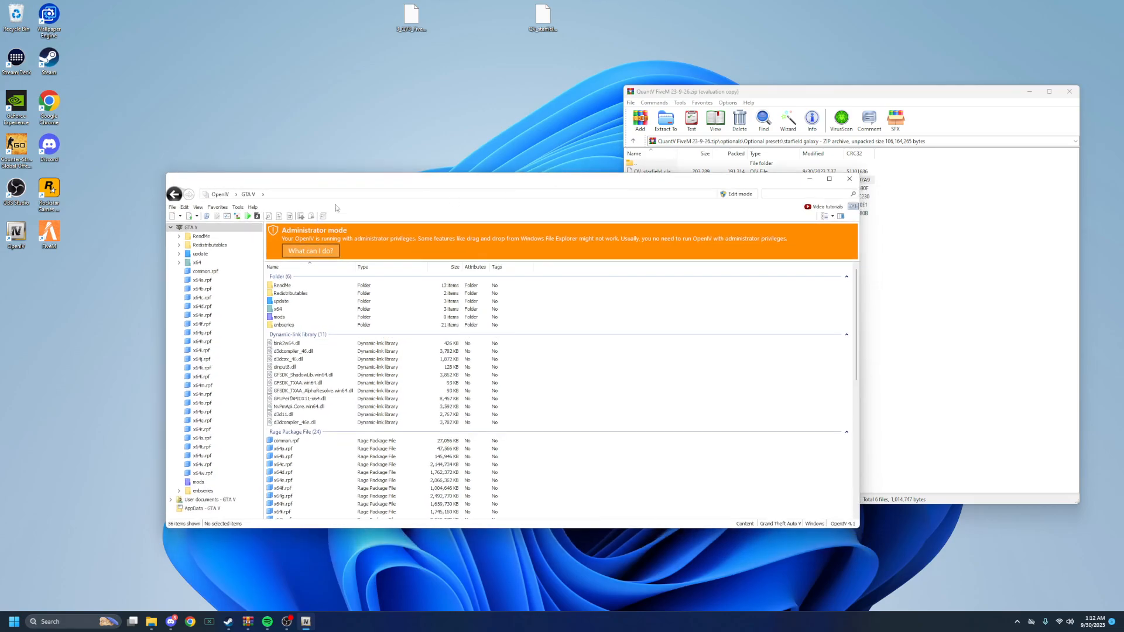
pyautogui.click(238, 208)
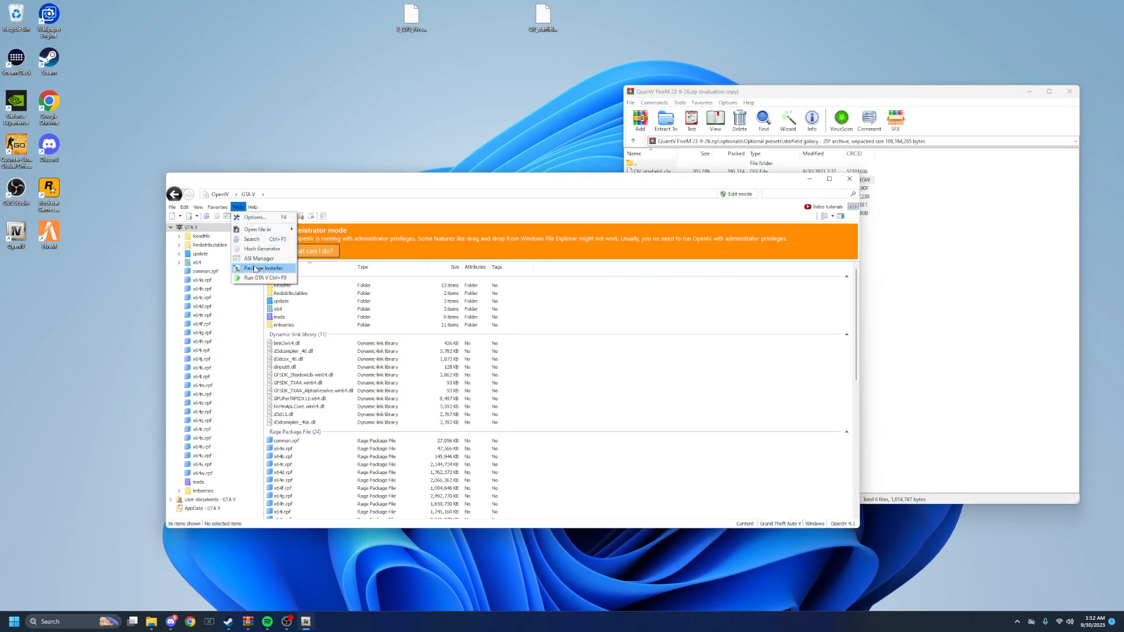
pyautogui.click(255, 269)
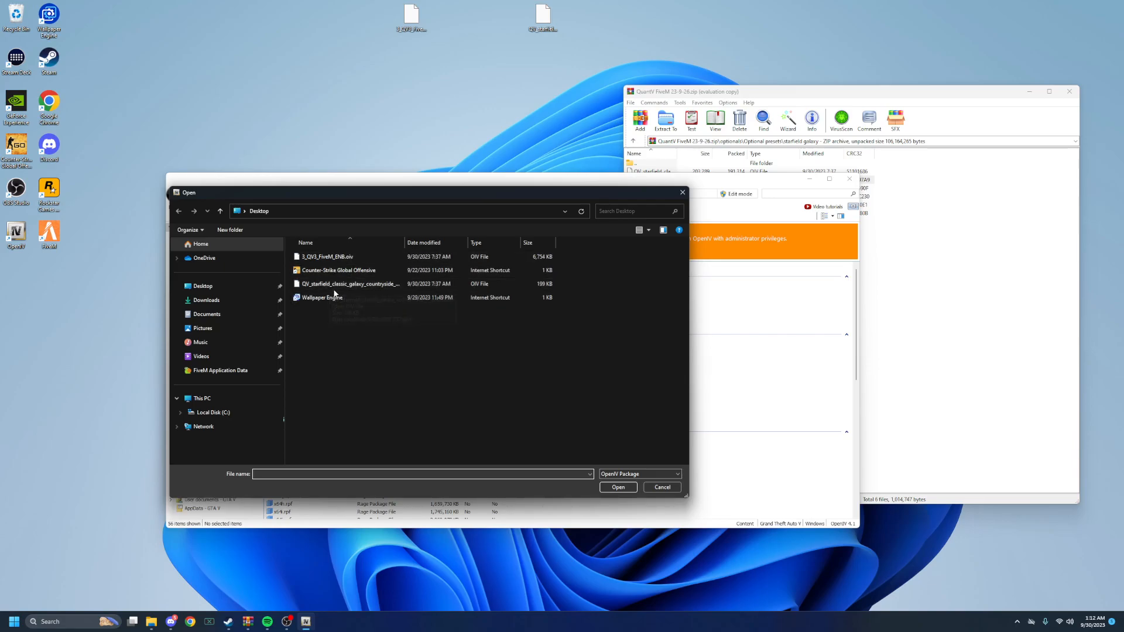
pyautogui.click(359, 285)
pyautogui.click(621, 488)
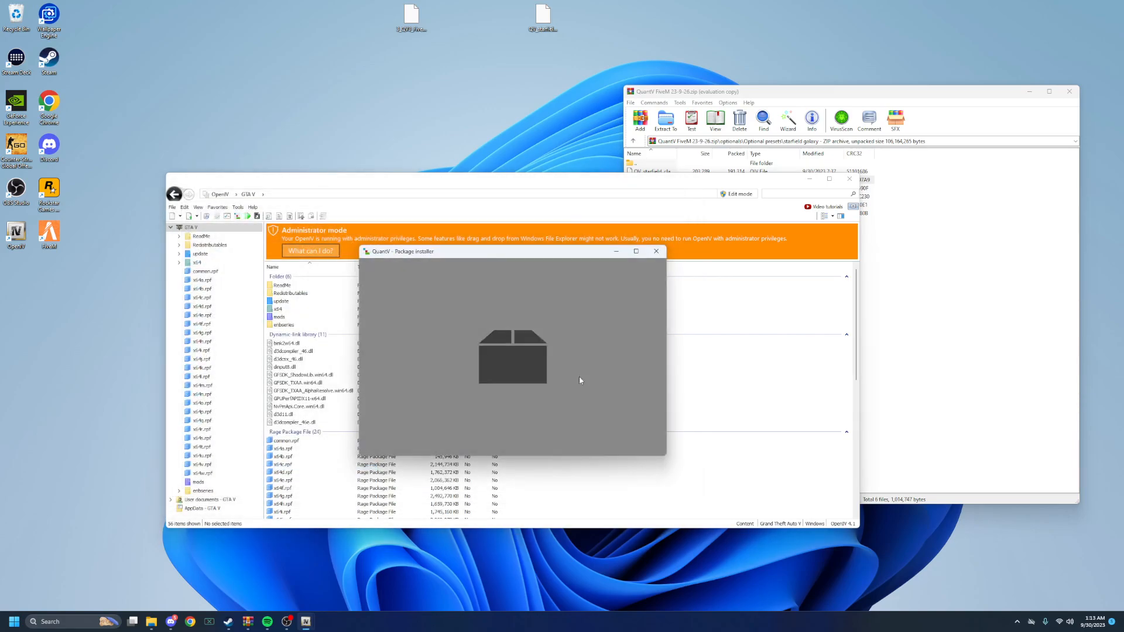
# - Install the starfield galaxy package into the "mods" folder and close the Package Installer
pyautogui.click(642, 319)
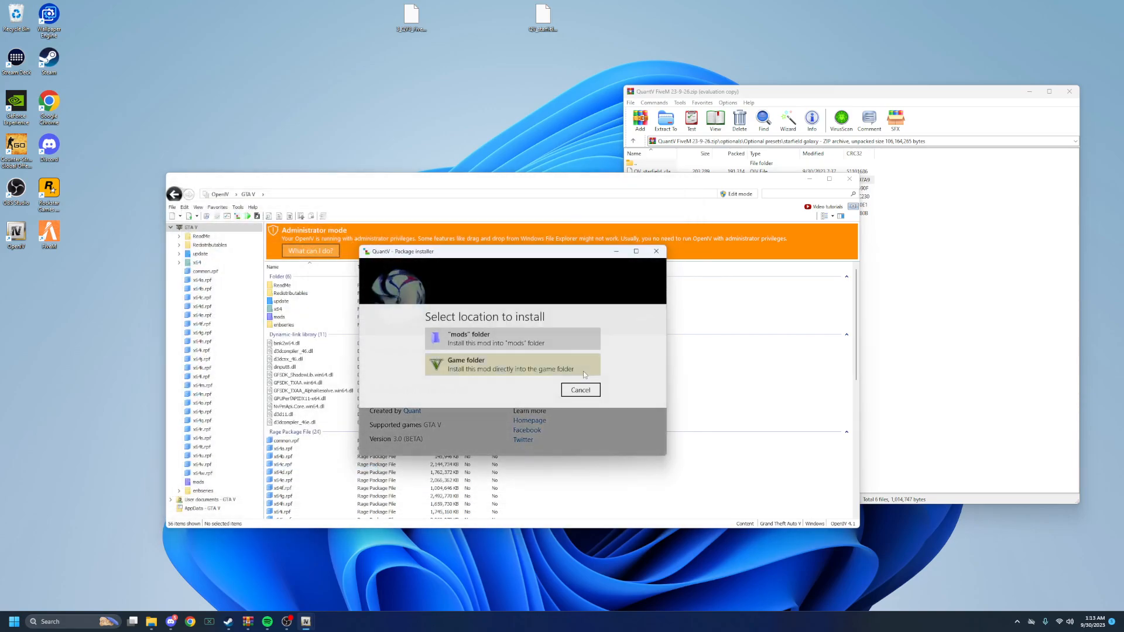
pyautogui.click(490, 343)
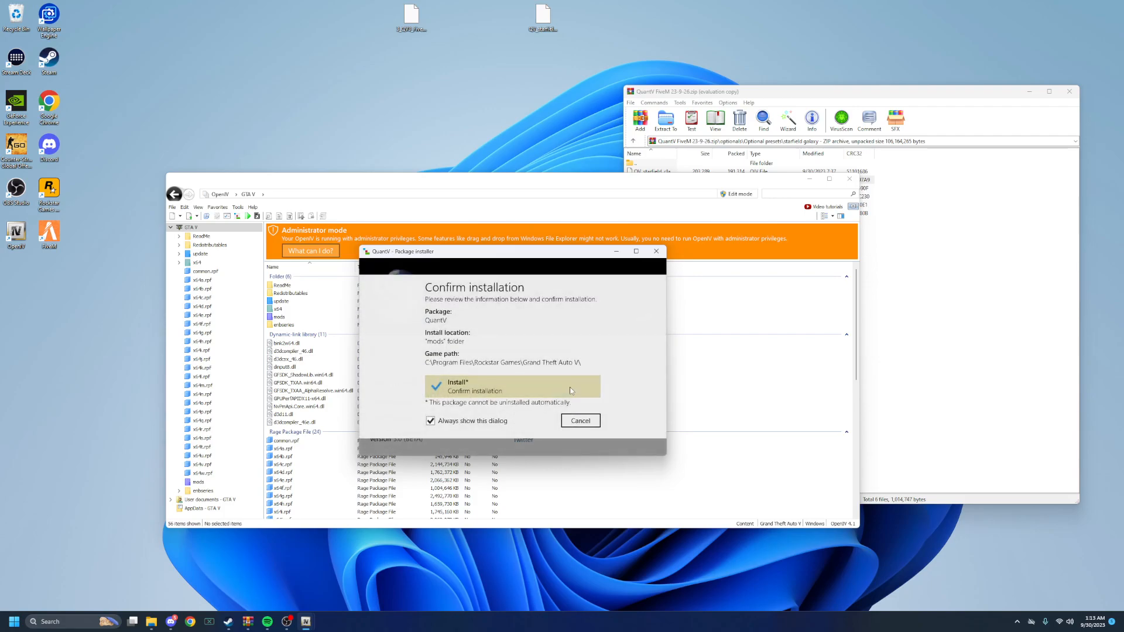
pyautogui.click(520, 388)
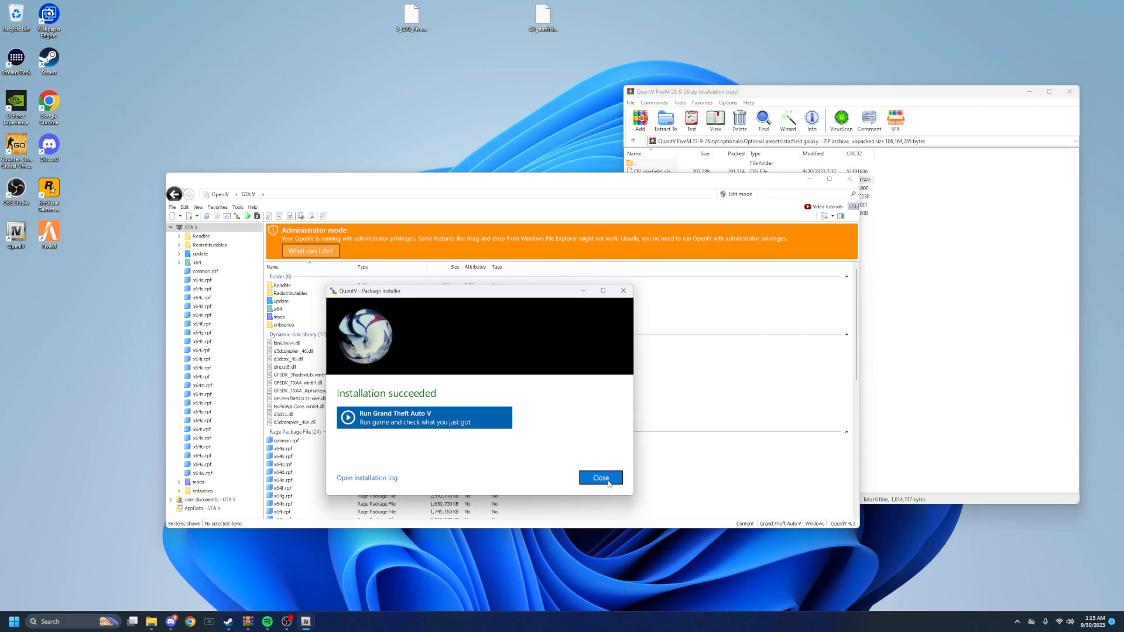
pyautogui.click(609, 484)
# - Switch to the QuantV archive and extract QV_screen_raindrops_nfs-style.oiv from the raindrops preset folder to the desktop
pyautogui.click(980, 190)
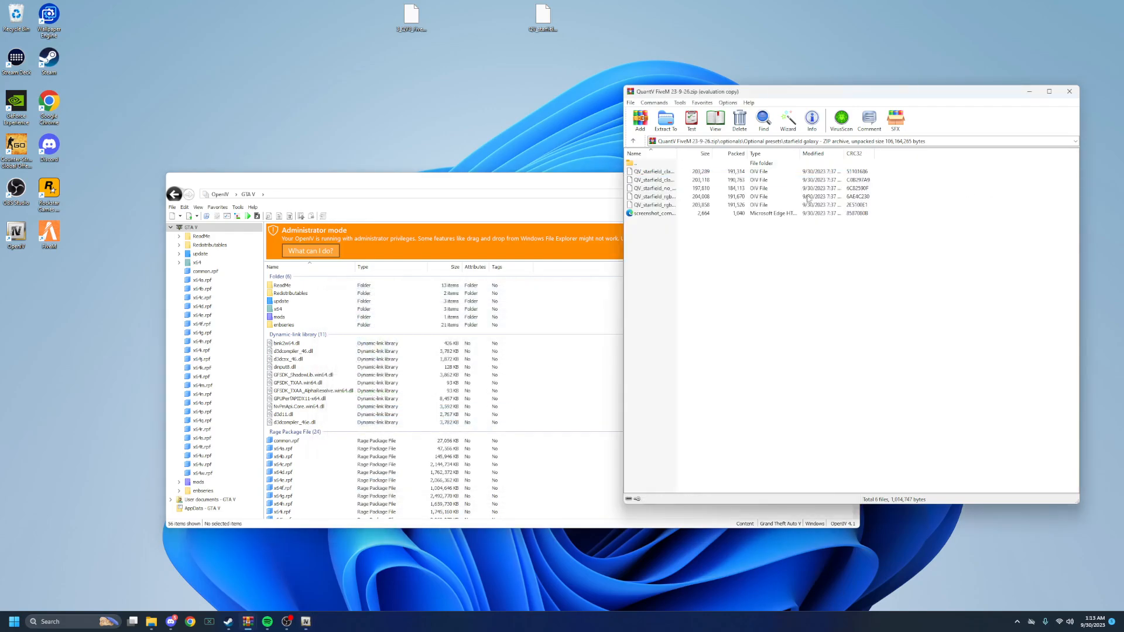
pyautogui.click(633, 141)
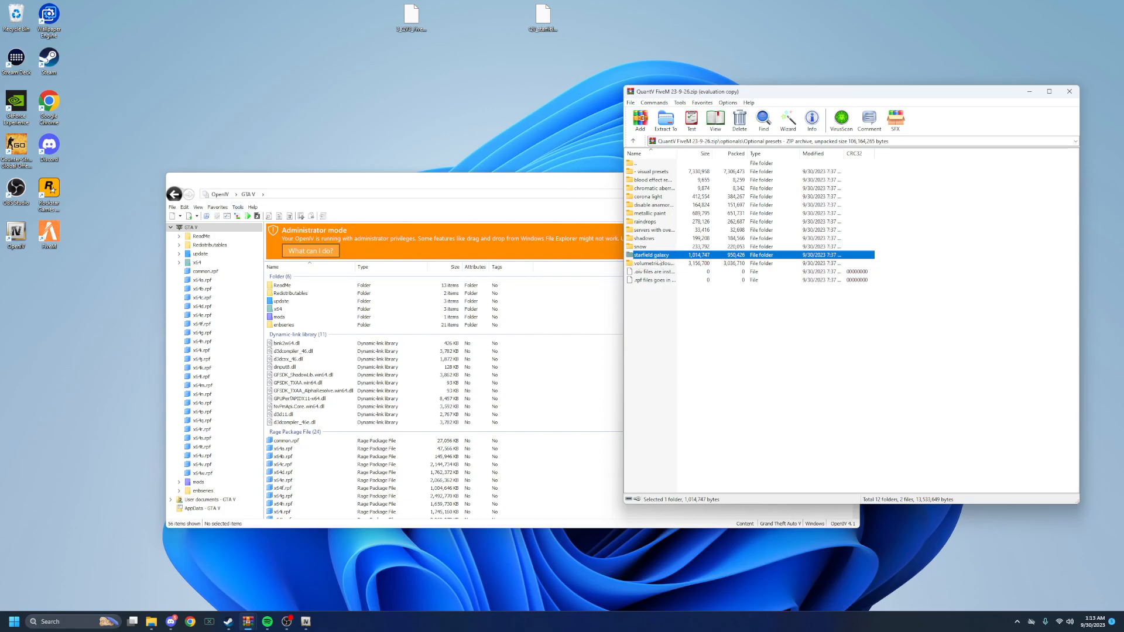
pyautogui.doubleClick(659, 223)
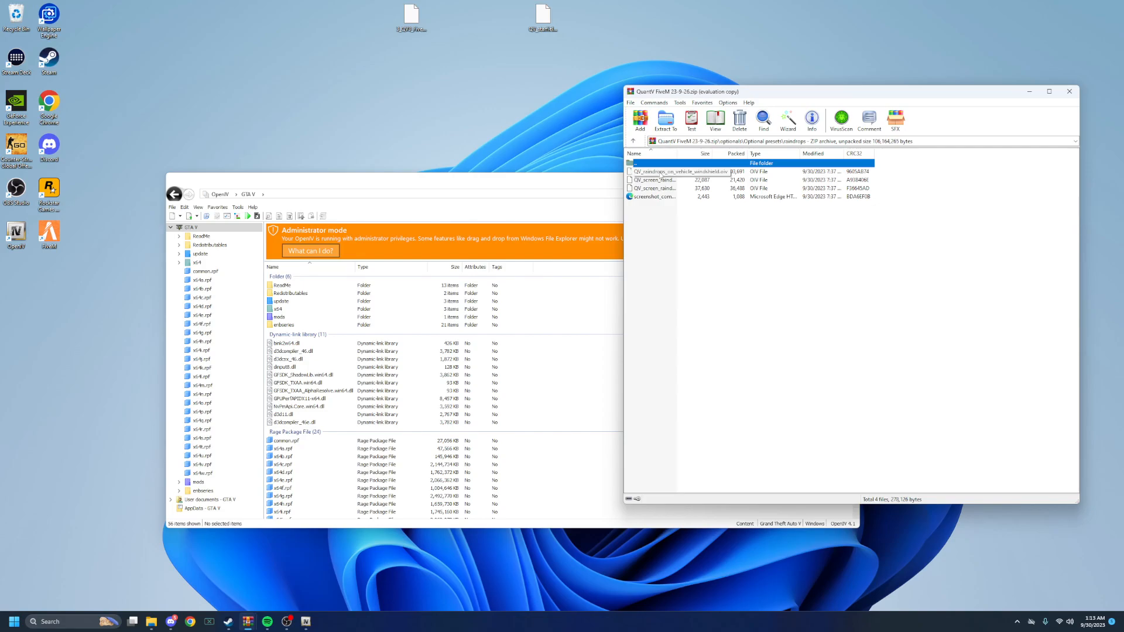
pyautogui.click(663, 214)
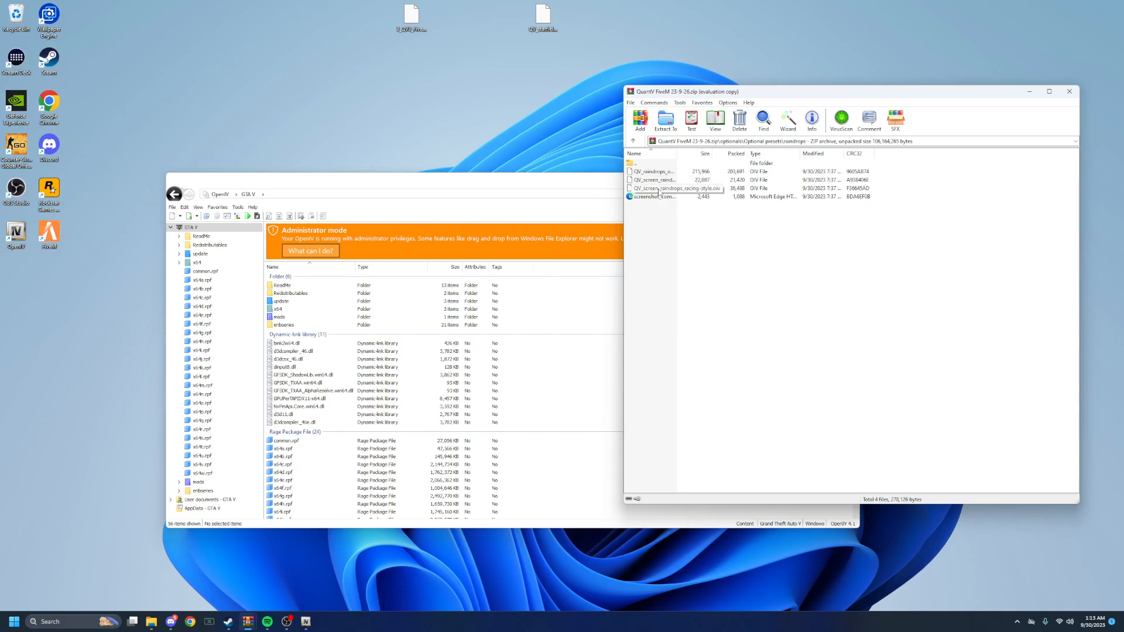
pyautogui.moveTo(655, 180); pyautogui.dragTo(629, 27)
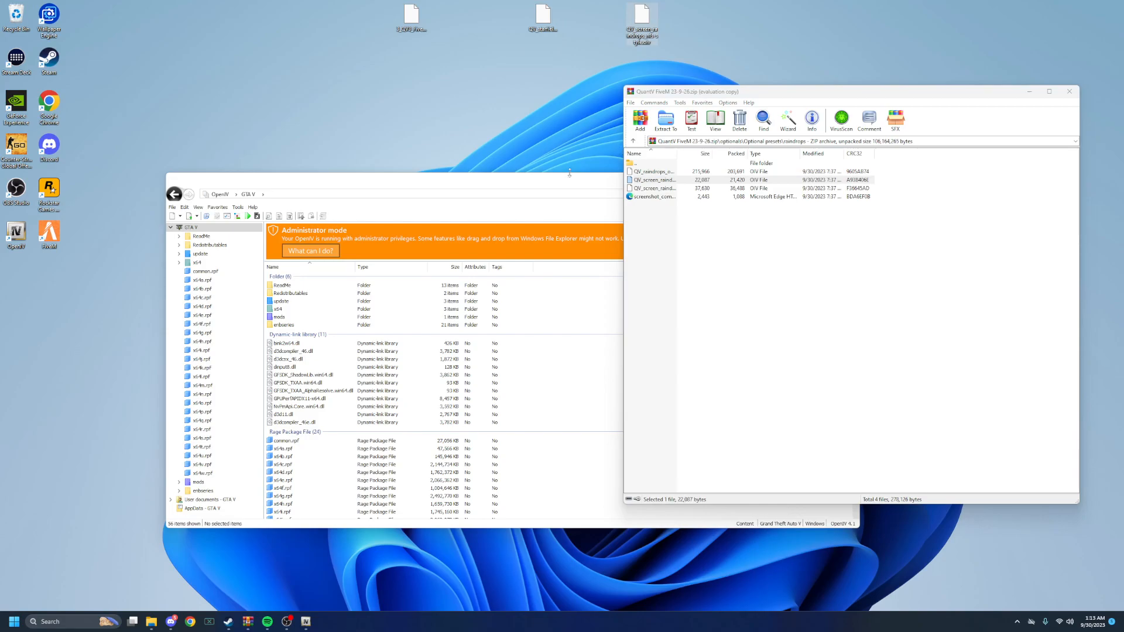
# - Switch to OpenIV and load QV_screen_raindrops_nfs-style.oiv from the Desktop into the Package Installer
pyautogui.click(508, 182)
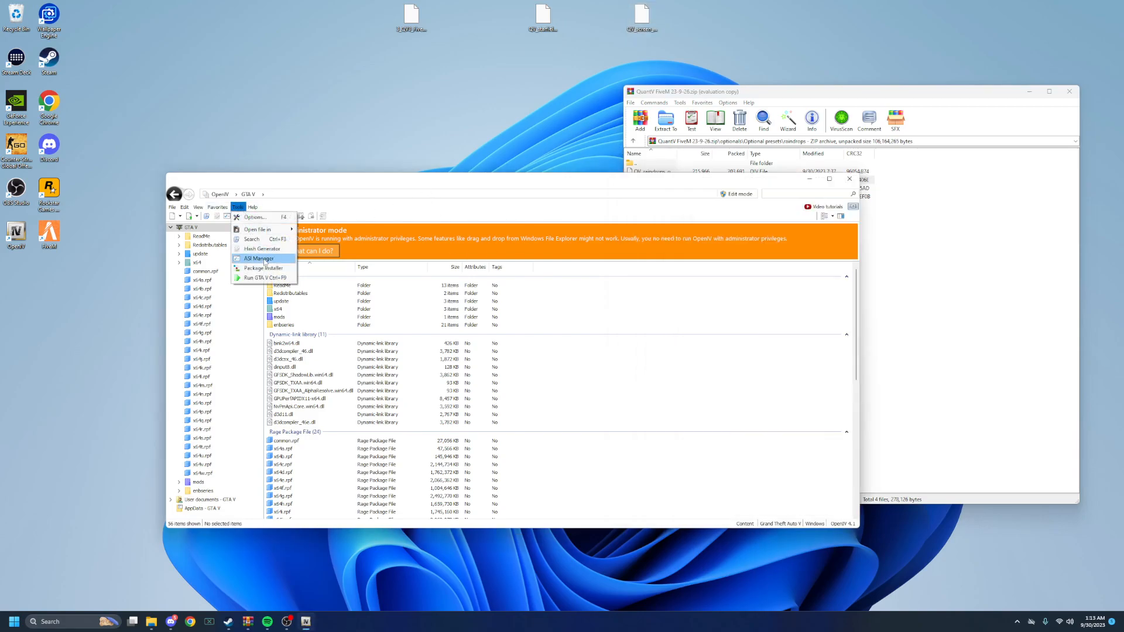
pyautogui.click(265, 268)
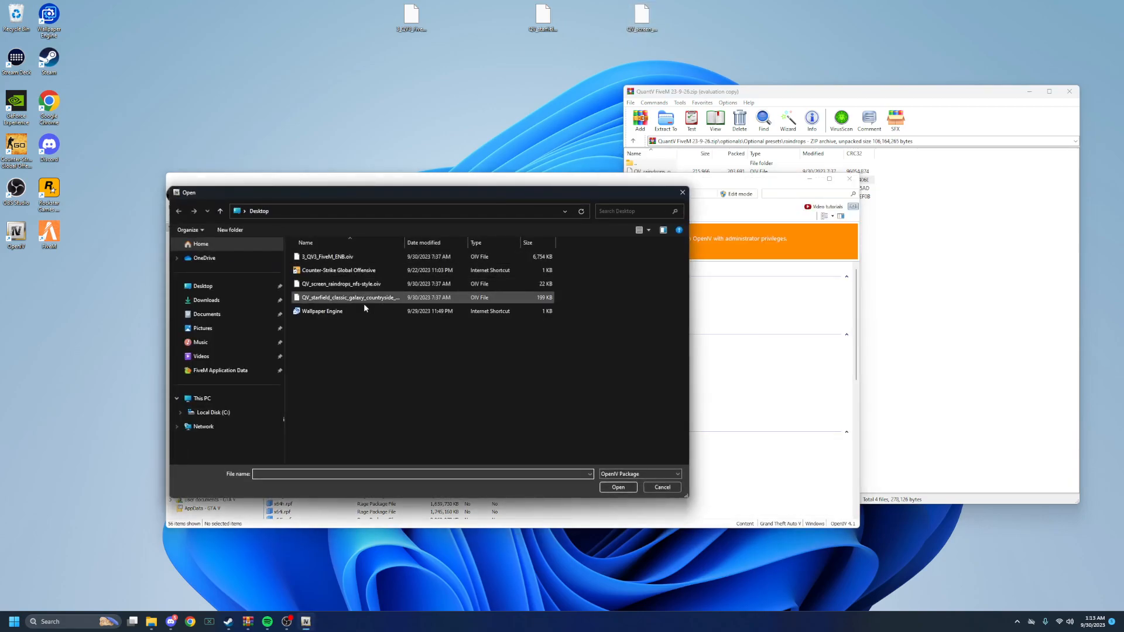
pyautogui.click(358, 288)
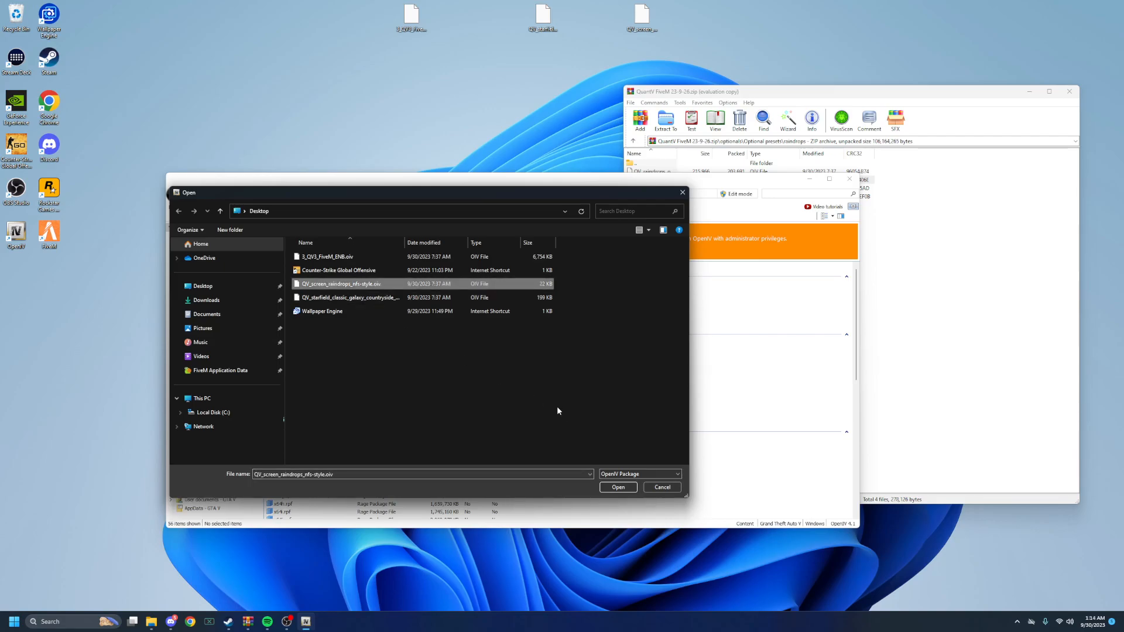
pyautogui.click(618, 488)
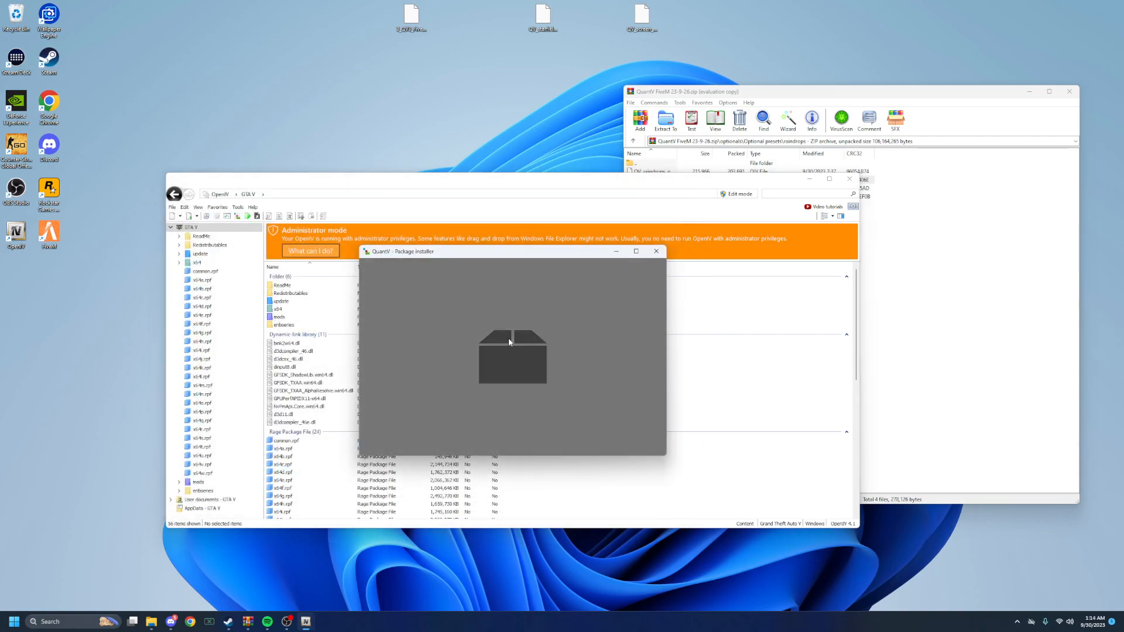
# - Install the raindrops package into the "mods" folder and close the Package Installer
pyautogui.click(641, 320)
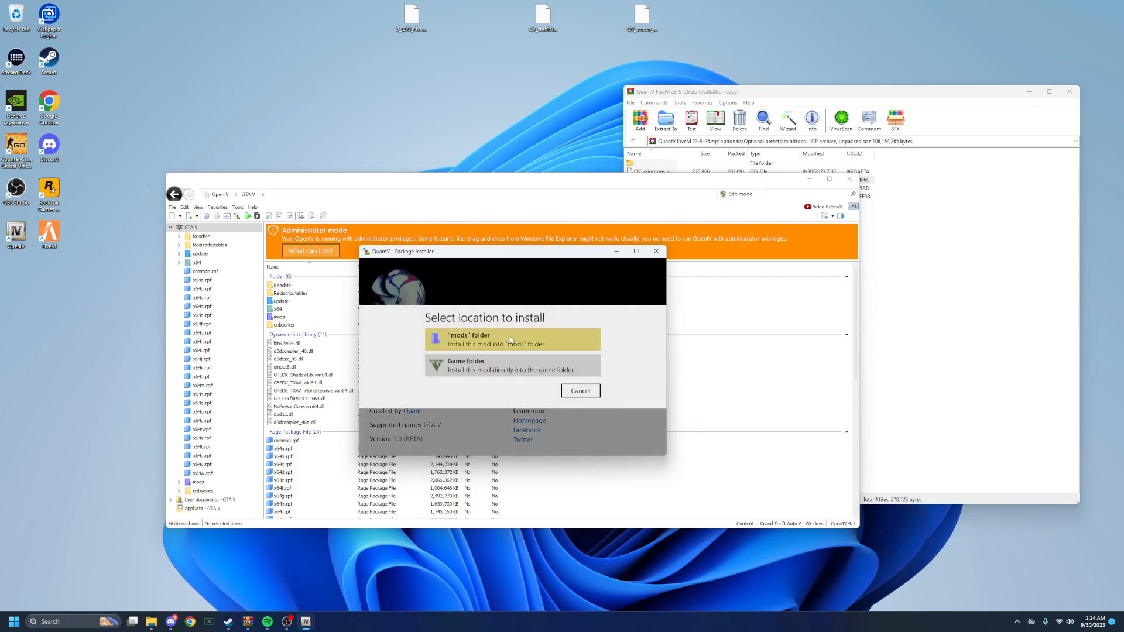
pyautogui.click(544, 339)
pyautogui.click(548, 385)
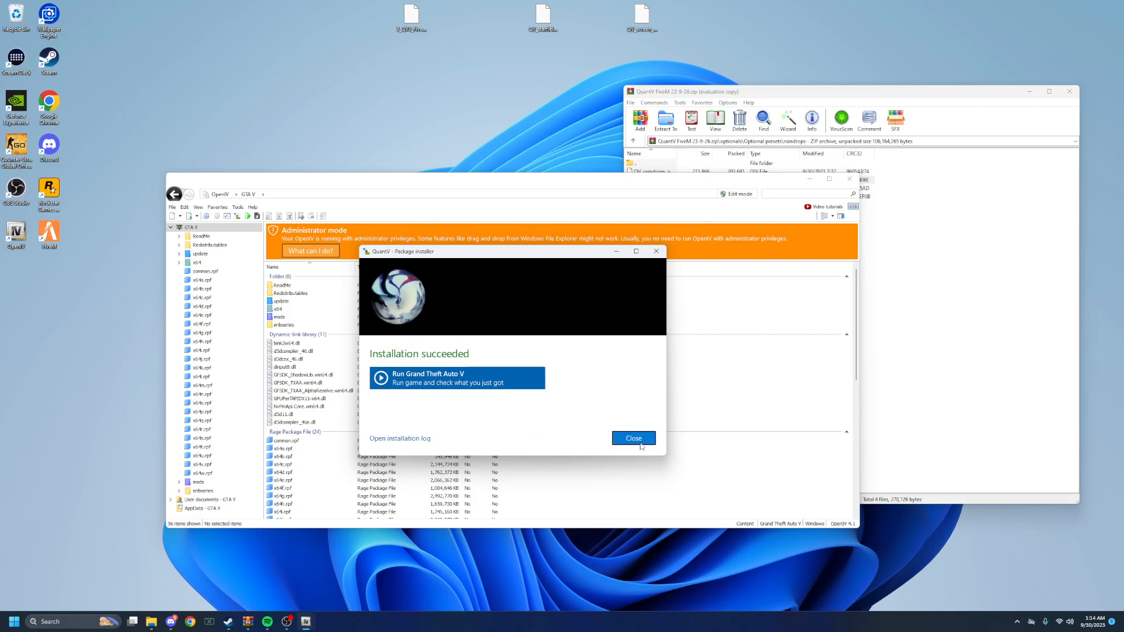
pyautogui.click(640, 443)
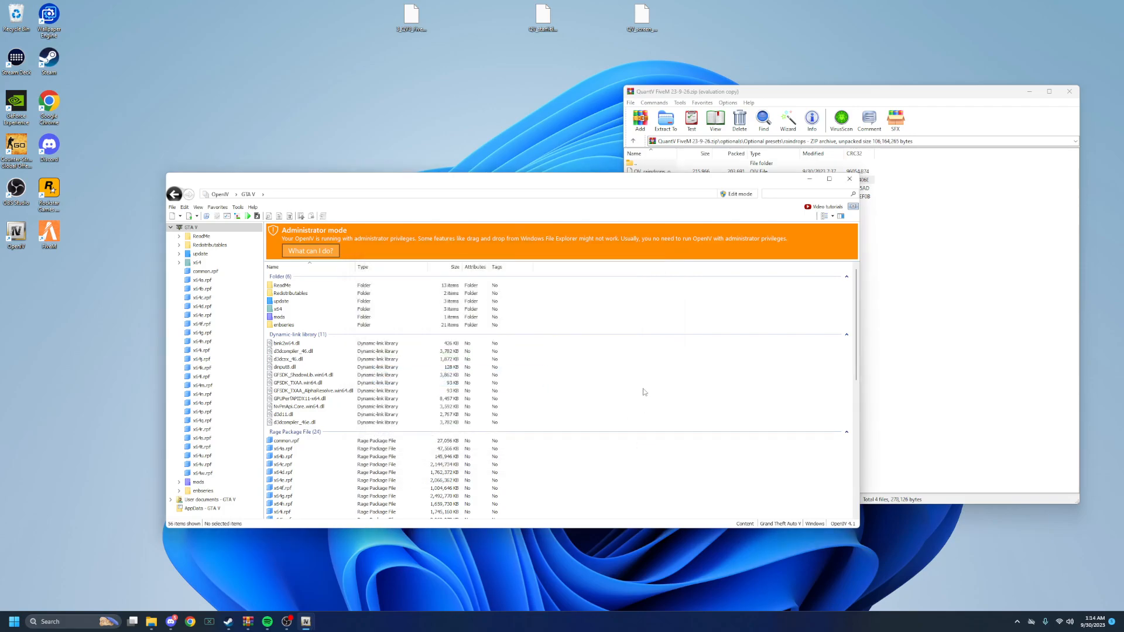
# - Switch to the QuantV archive and go from the raindrops folder to the performance quality presets folder under optionals
pyautogui.click(1019, 310)
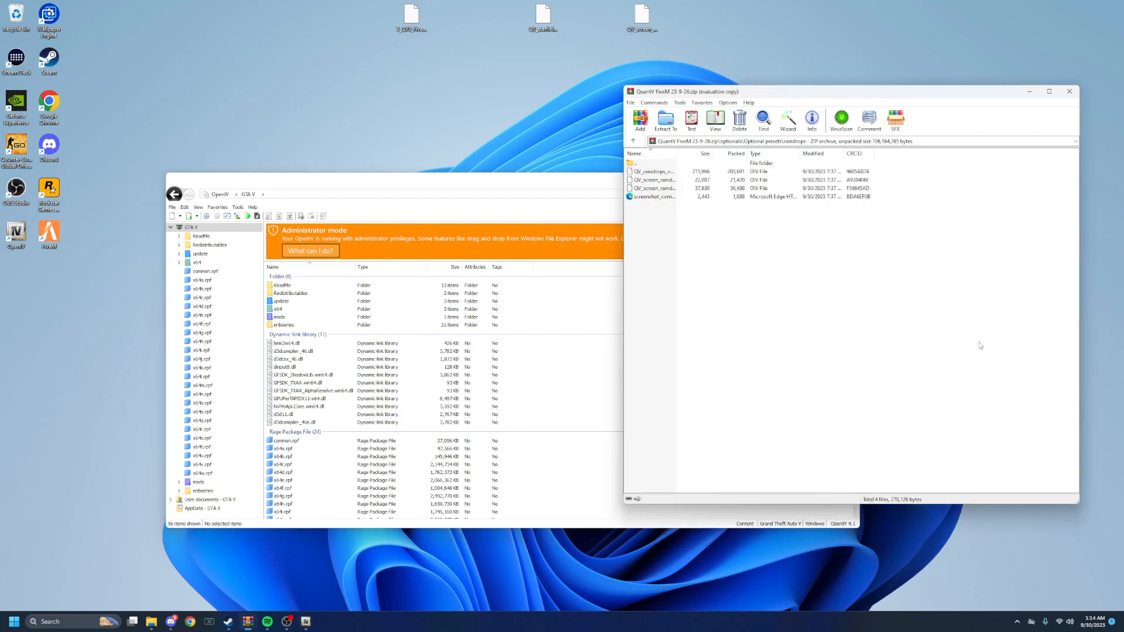
pyautogui.click(630, 164)
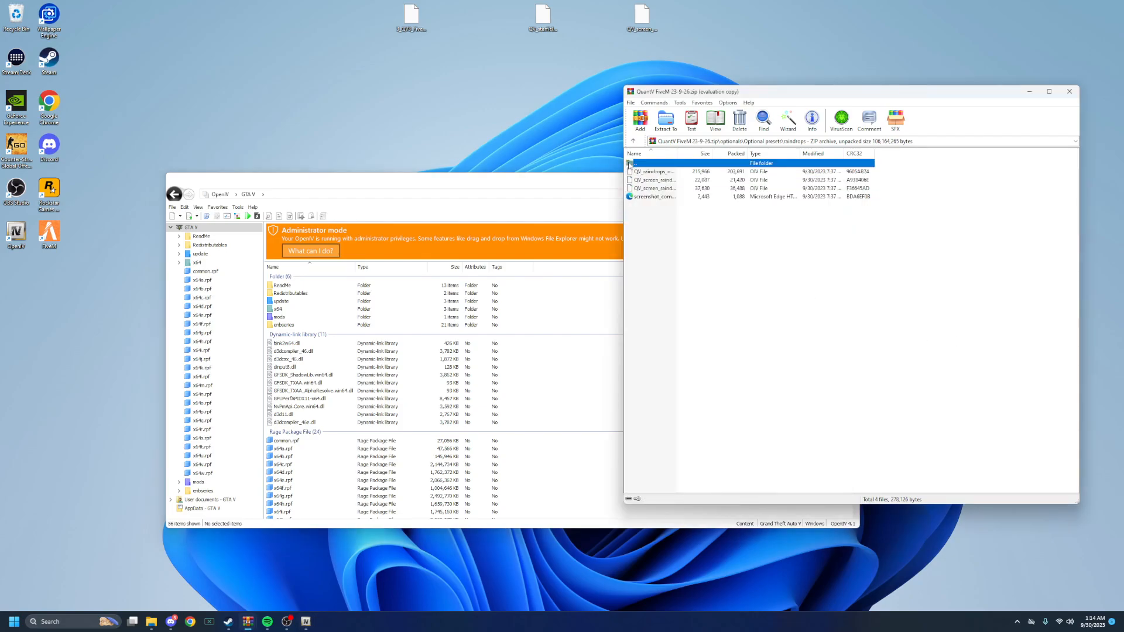
pyautogui.doubleClick(629, 164)
pyautogui.doubleClick(631, 163)
pyautogui.doubleClick(651, 180)
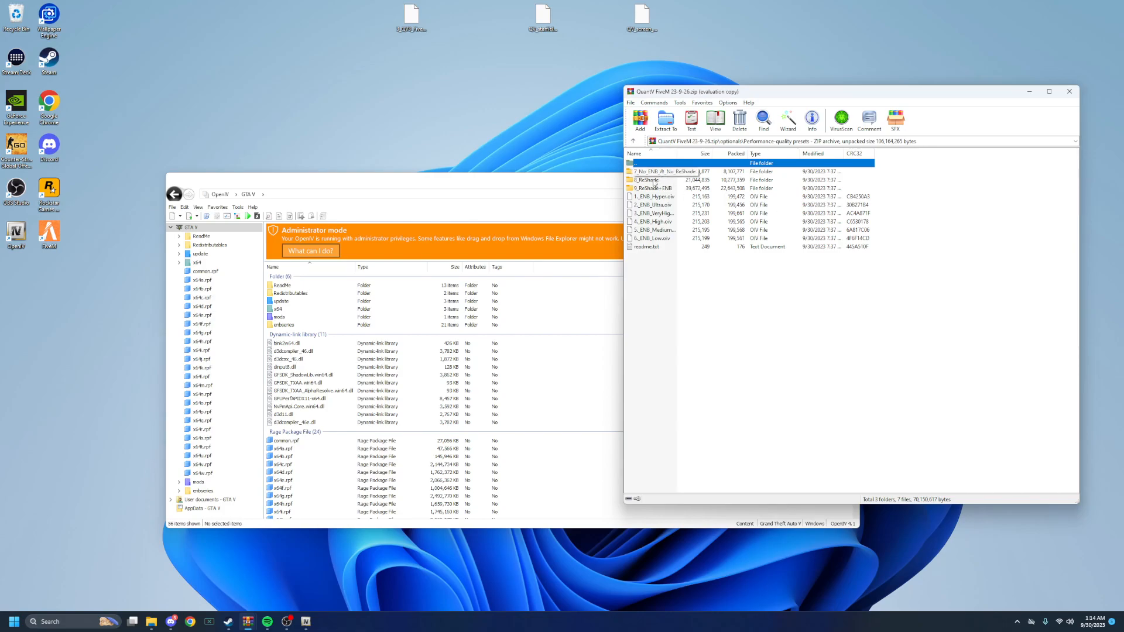
# - Look inside the FiveM.app folder of the 7_No_ENB_&_No_ReShade preset and return to the performance quality presets
pyautogui.doubleClick(659, 173)
pyautogui.doubleClick(646, 172)
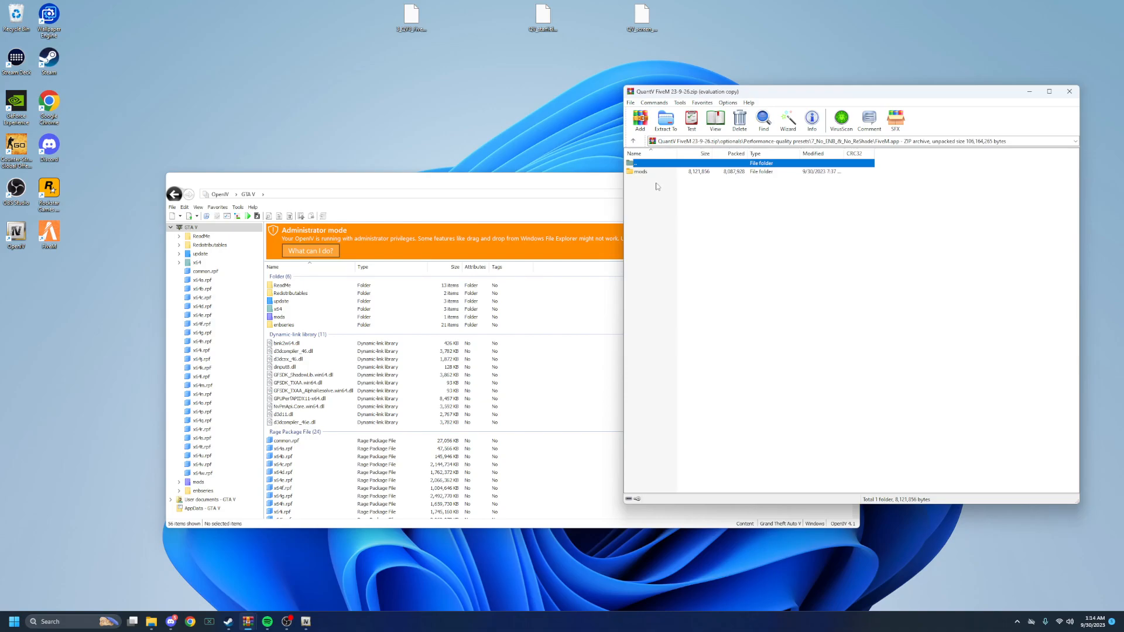
pyautogui.click(634, 141)
pyautogui.click(634, 142)
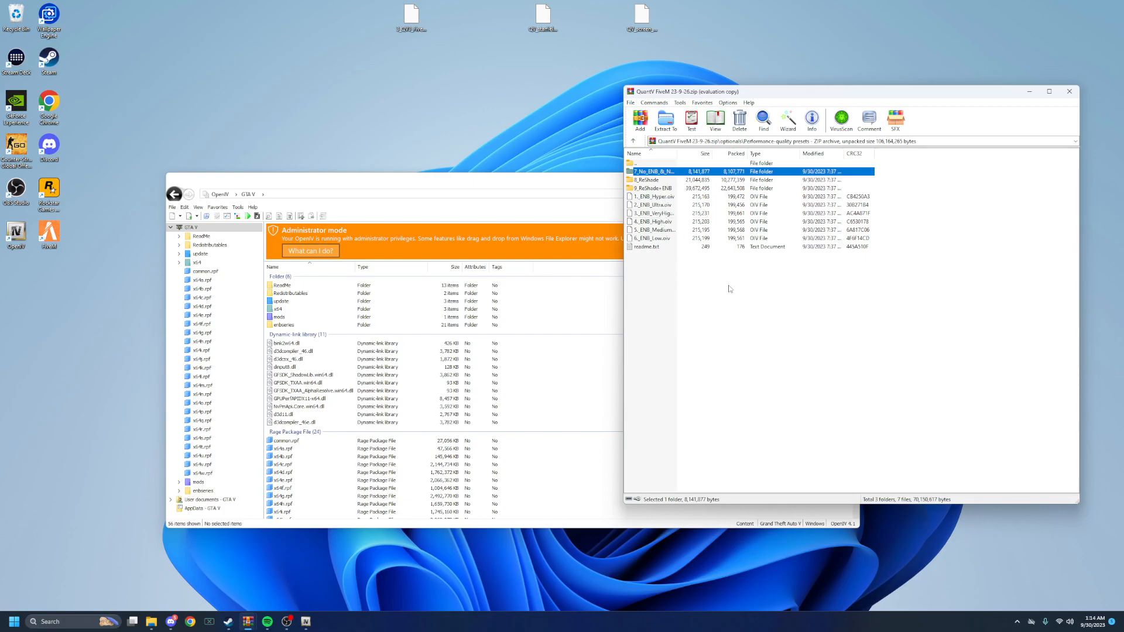
# - Extract the ENB Ultra preset package to the desktop and minimize the archive window
pyautogui.click(733, 286)
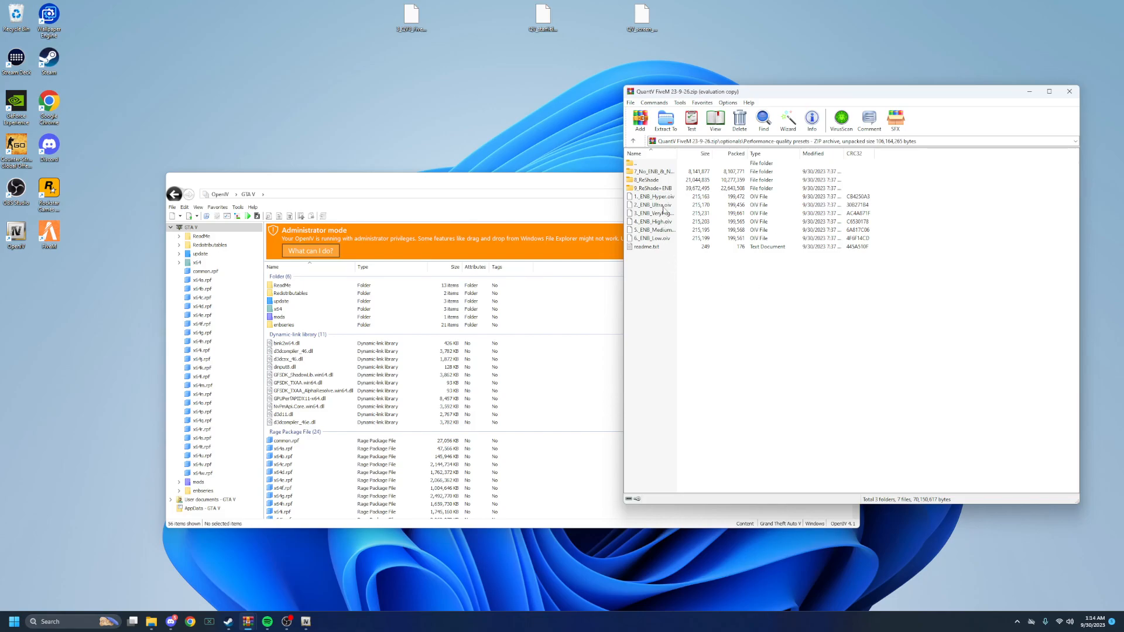
pyautogui.moveTo(661, 207); pyautogui.dragTo(702, 19)
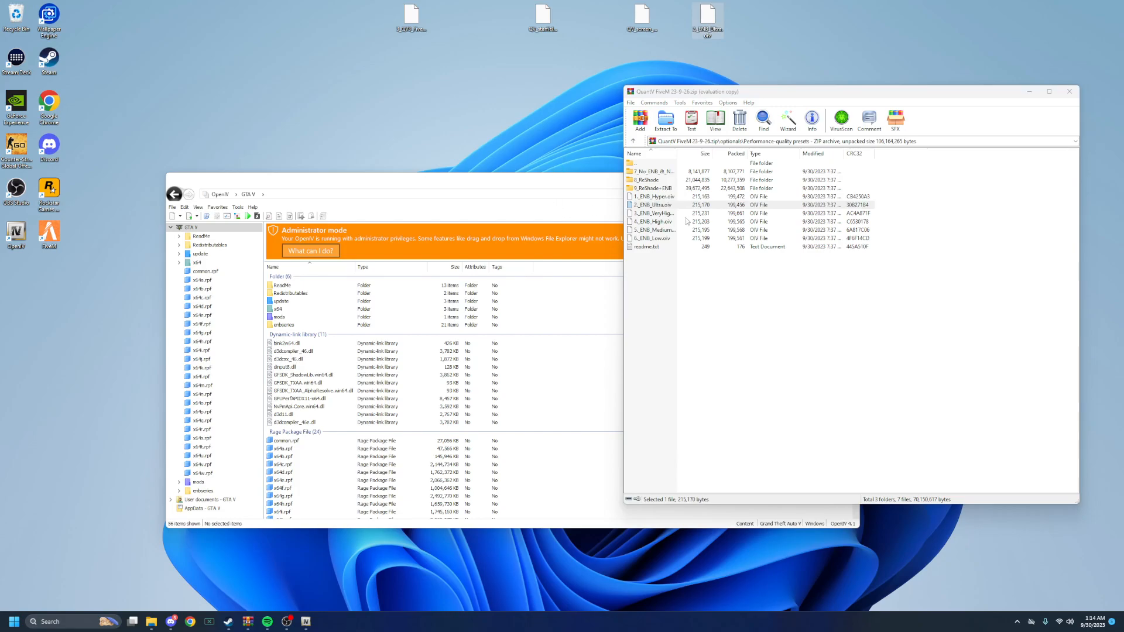
pyautogui.click(1030, 92)
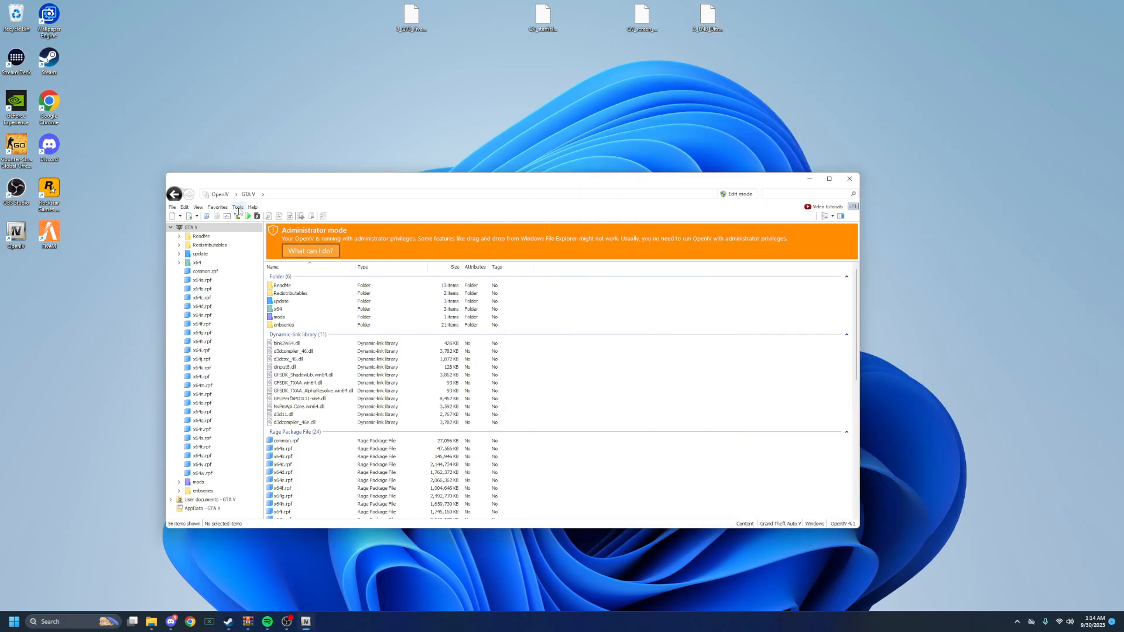
# - Load the ENB Ultra preset package from the Desktop into OpenIV's Package Installer
pyautogui.click(238, 208)
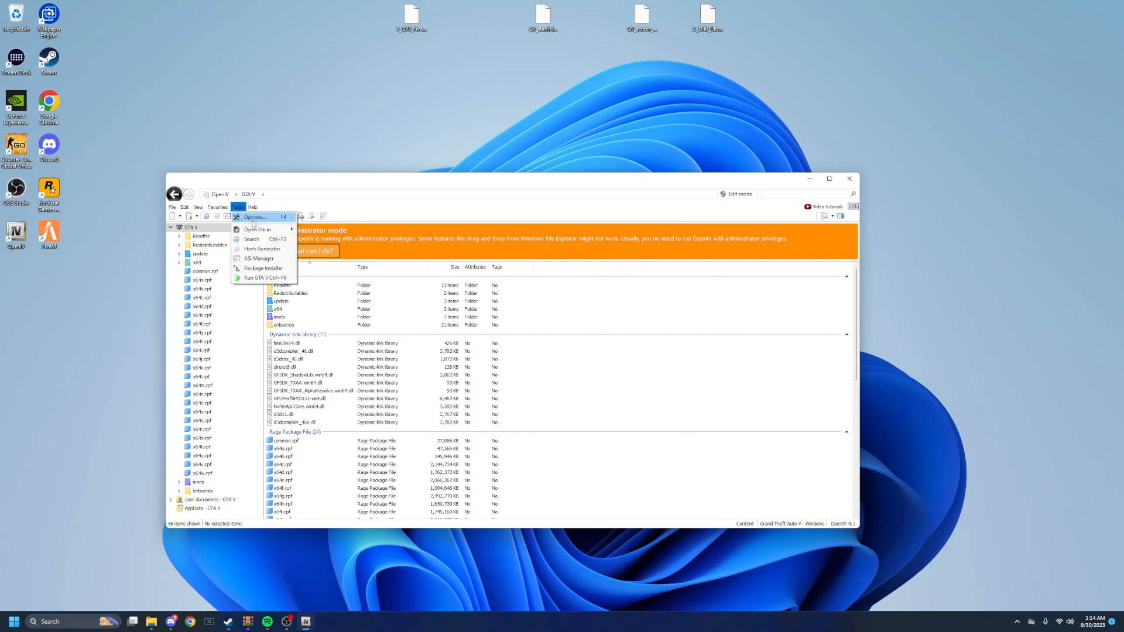
pyautogui.click(266, 269)
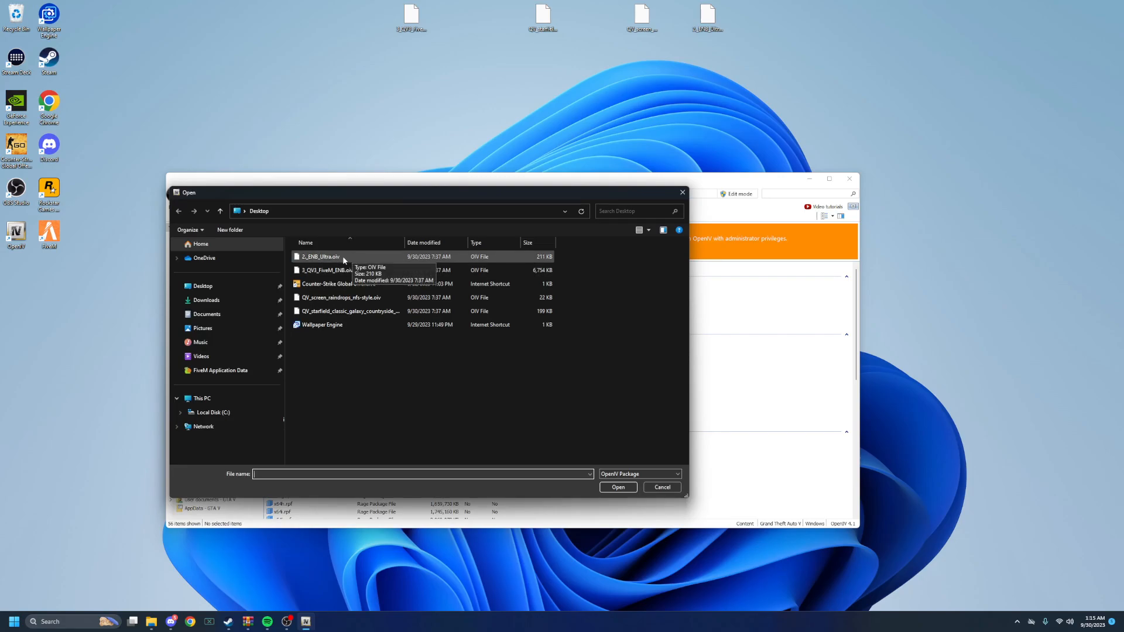
pyautogui.click(343, 259)
pyautogui.click(621, 491)
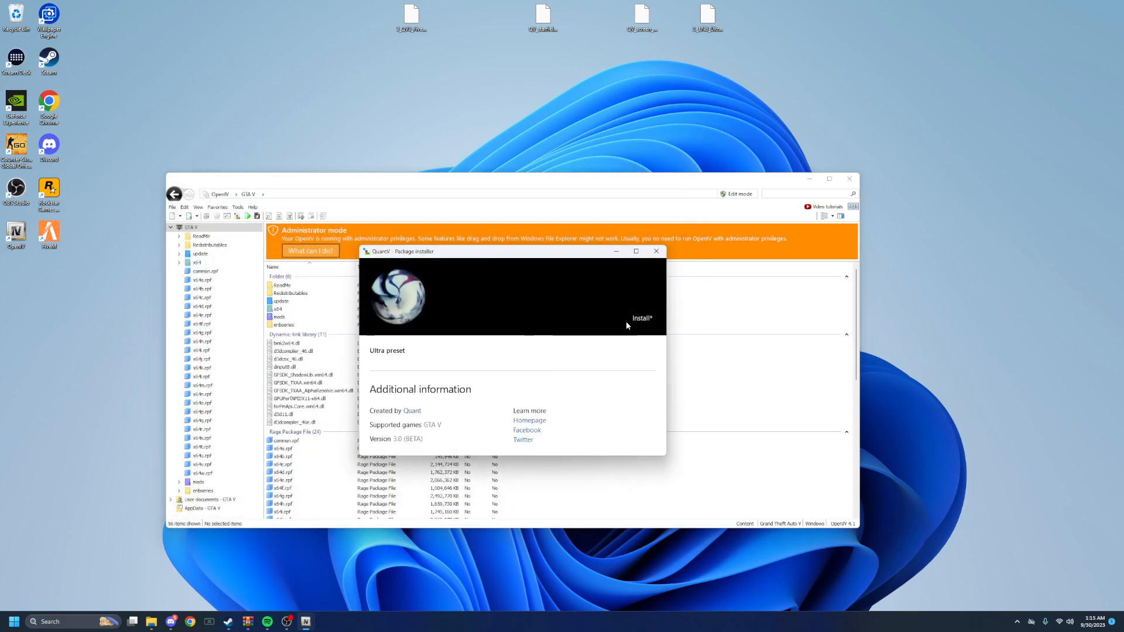
# - Install the Ultra preset directly into the game folder, close the Package Installer and minimize OpenIV
pyautogui.click(642, 318)
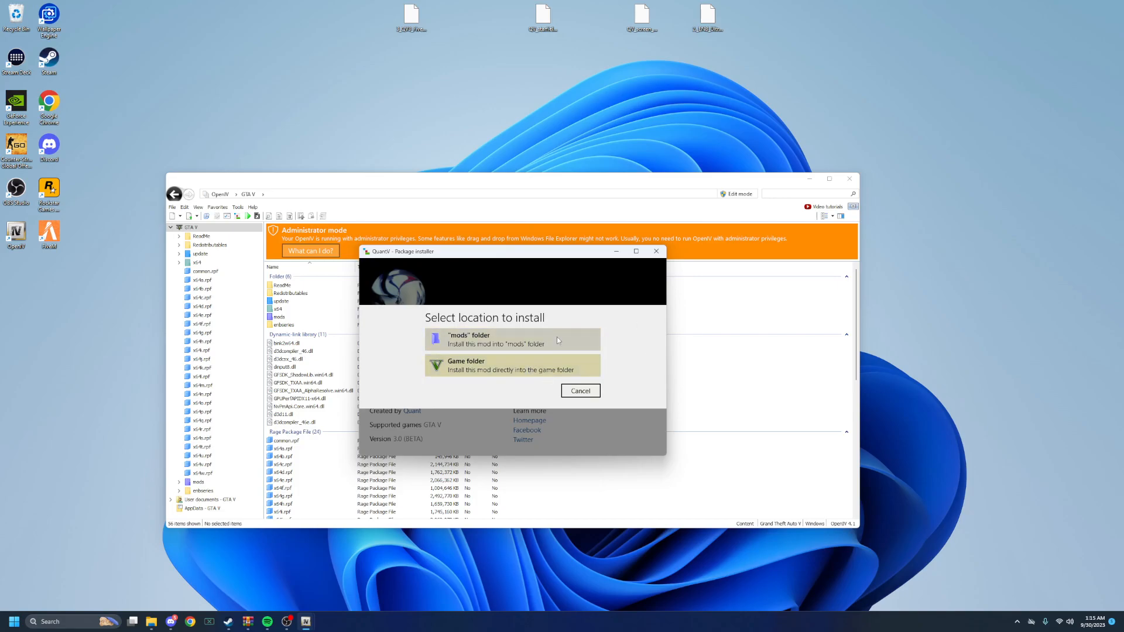
pyautogui.click(498, 357)
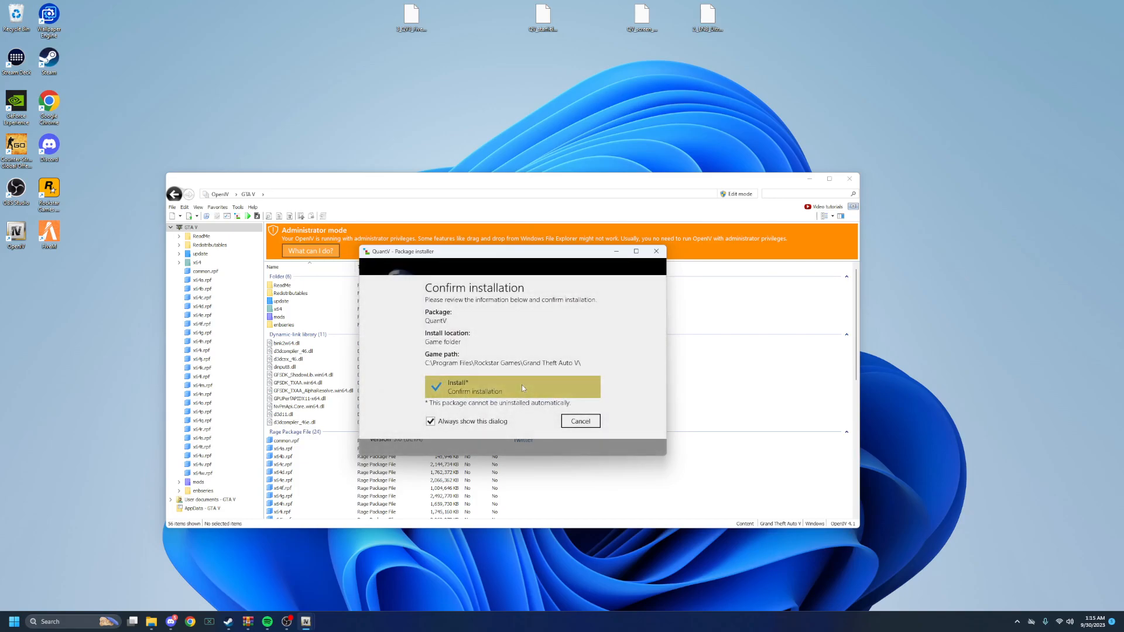
pyautogui.click(521, 385)
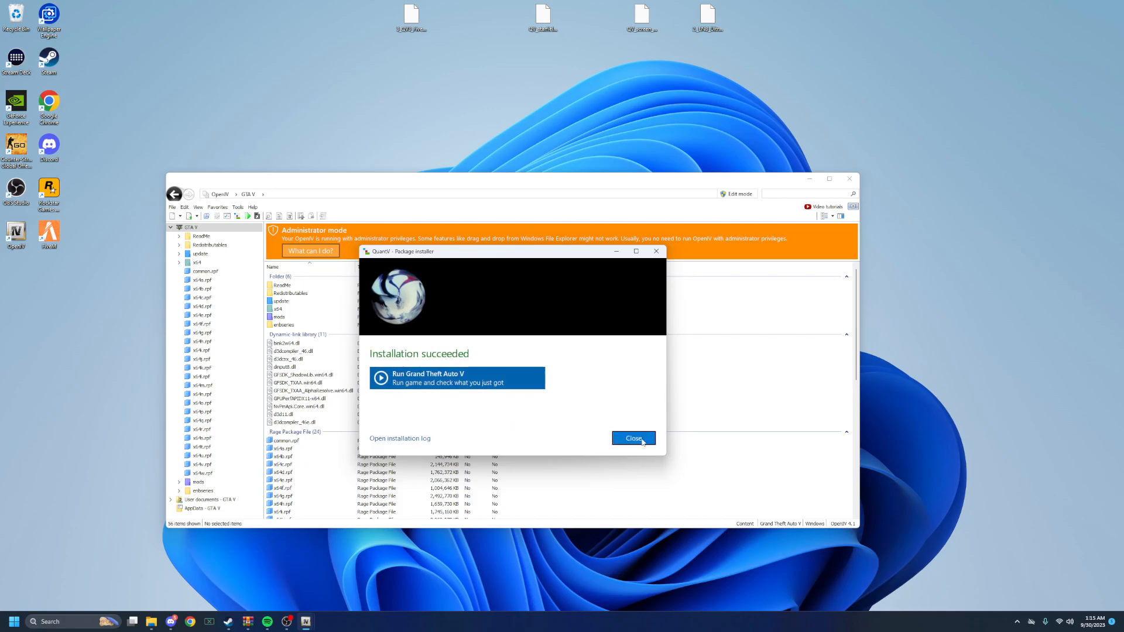
pyautogui.click(635, 439)
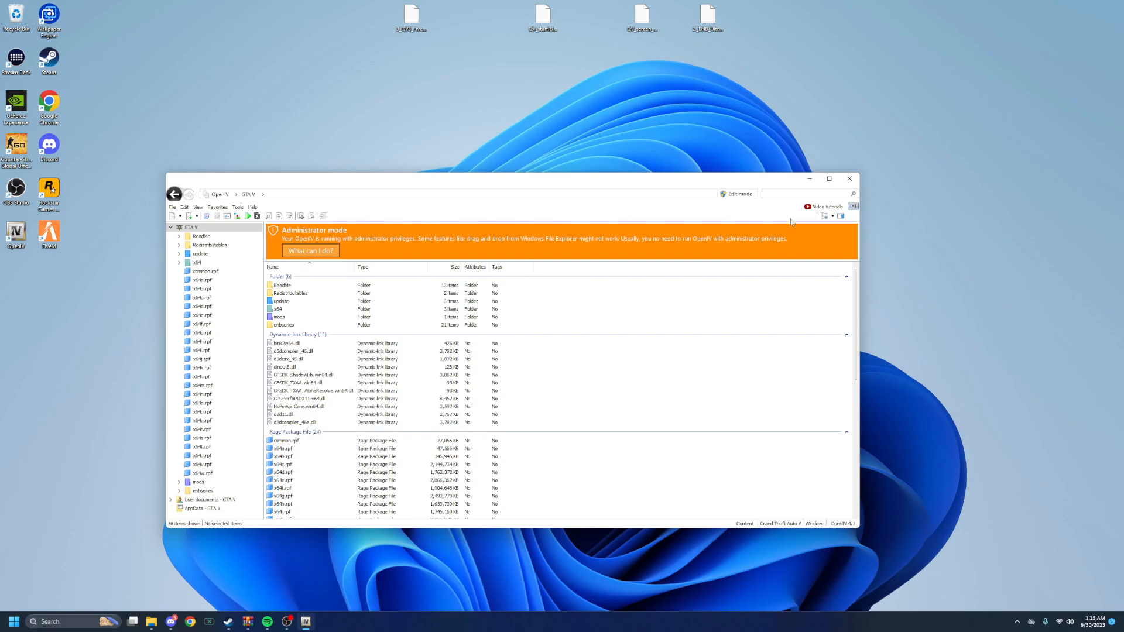
pyautogui.click(810, 183)
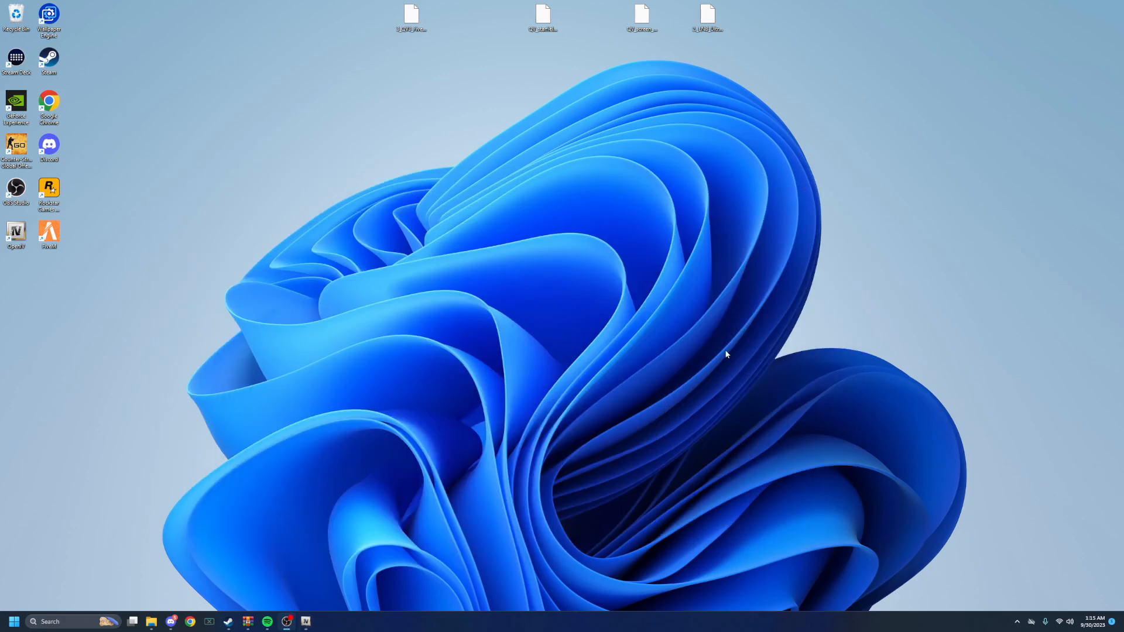
# - Bring up the BaseMod FiveM.zip archive window and close it
pyautogui.moveTo(247, 625)
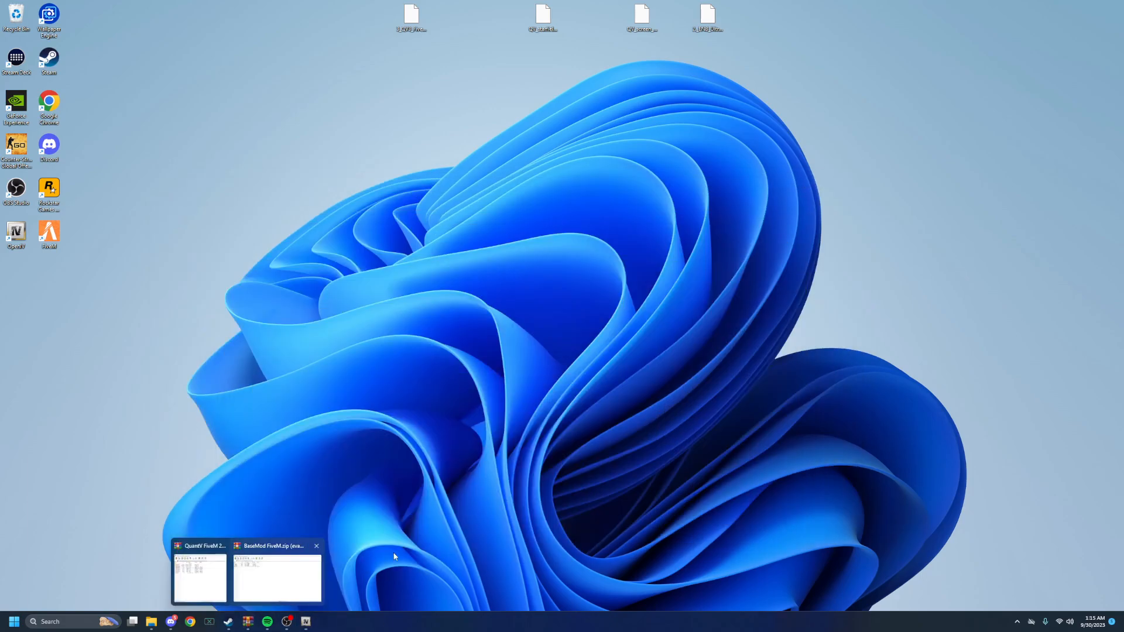
pyautogui.click(292, 572)
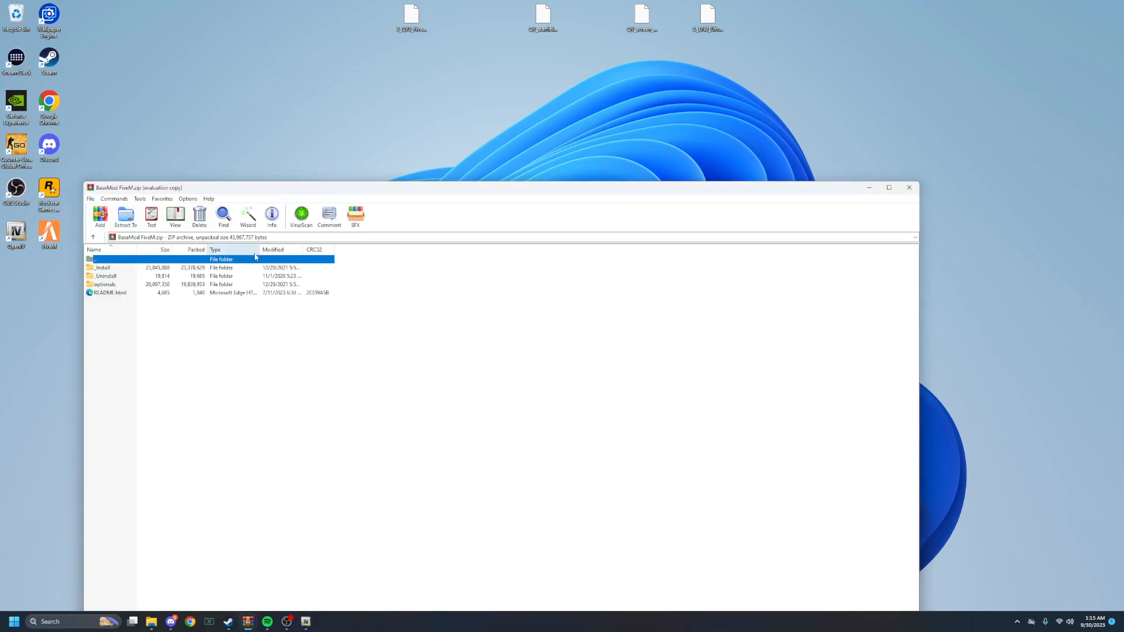
pyautogui.click(910, 188)
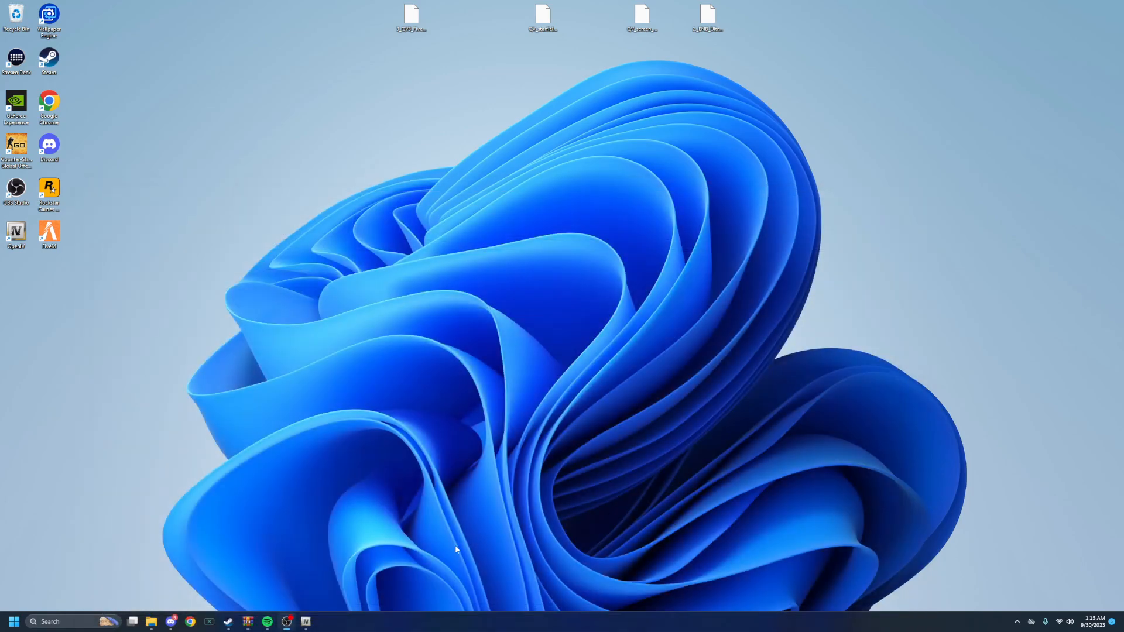
# - Look inside the Optional presets folder of the QuantV FiveM archive and close the archive window
pyautogui.click(249, 623)
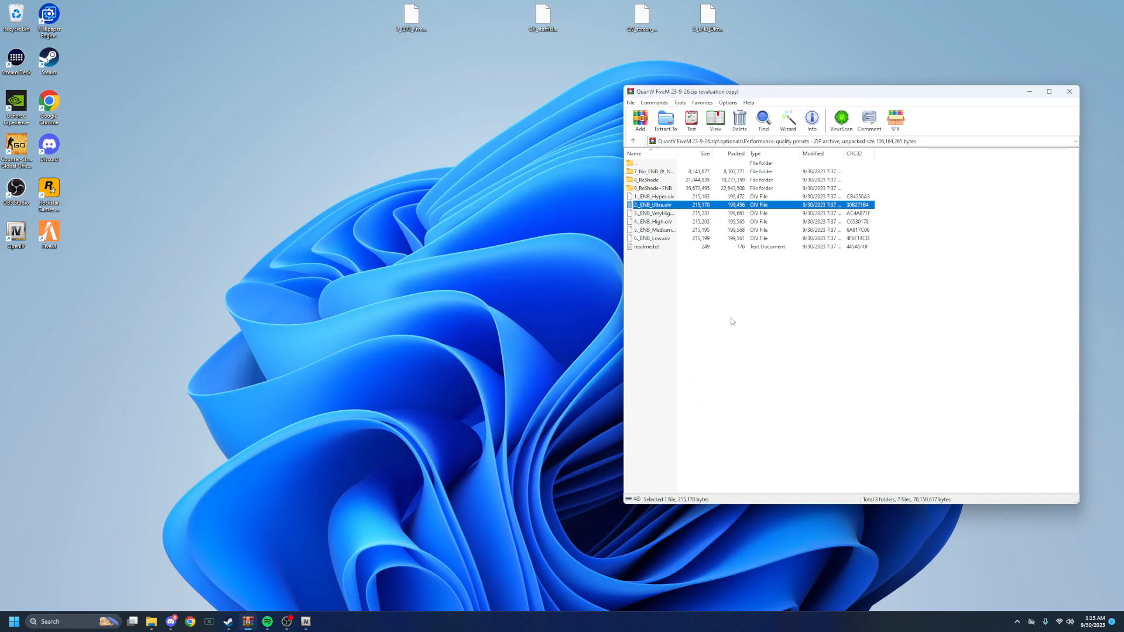
pyautogui.click(633, 141)
pyautogui.doubleClick(653, 172)
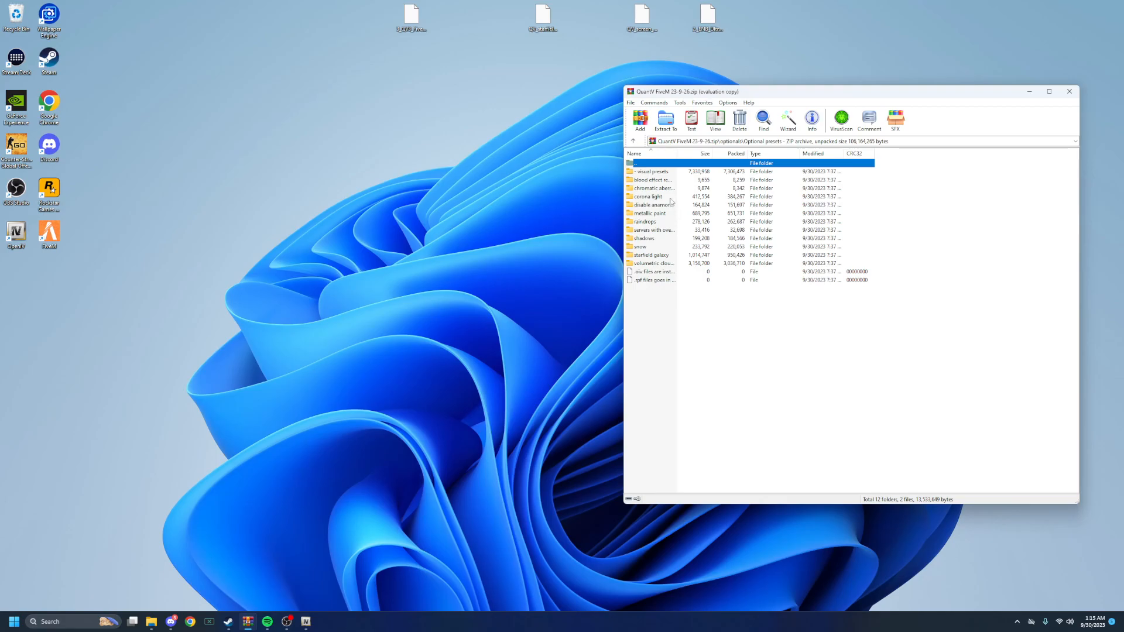
pyautogui.click(1069, 91)
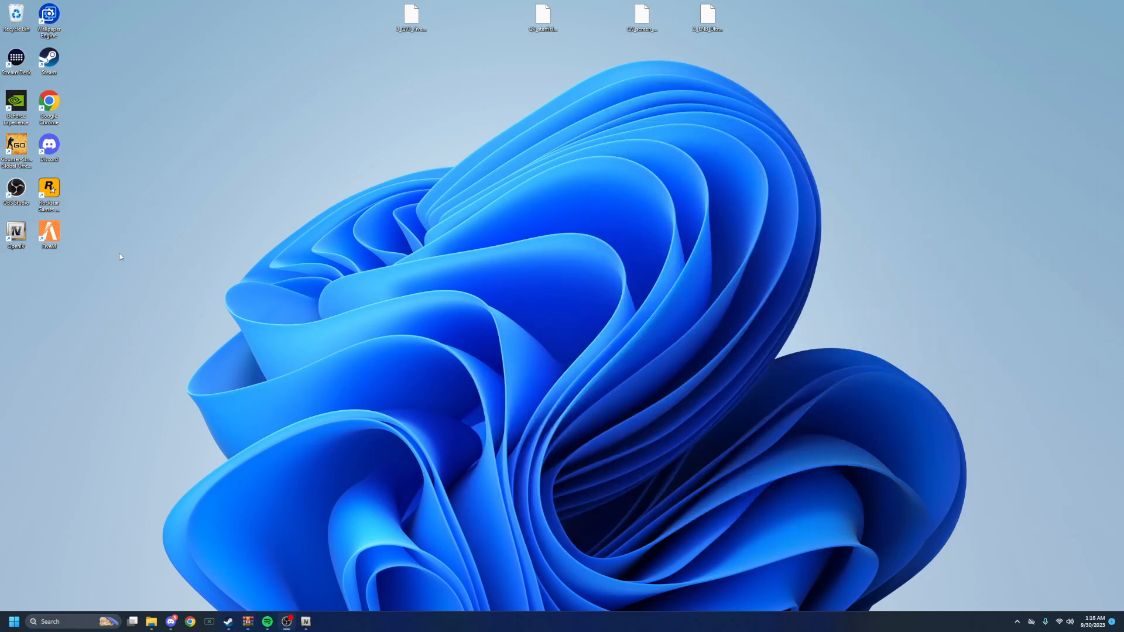
# - Launch FiveM, browse the server list and connect to the featured server RSM Freeroam #1
pyautogui.doubleClick(50, 235)
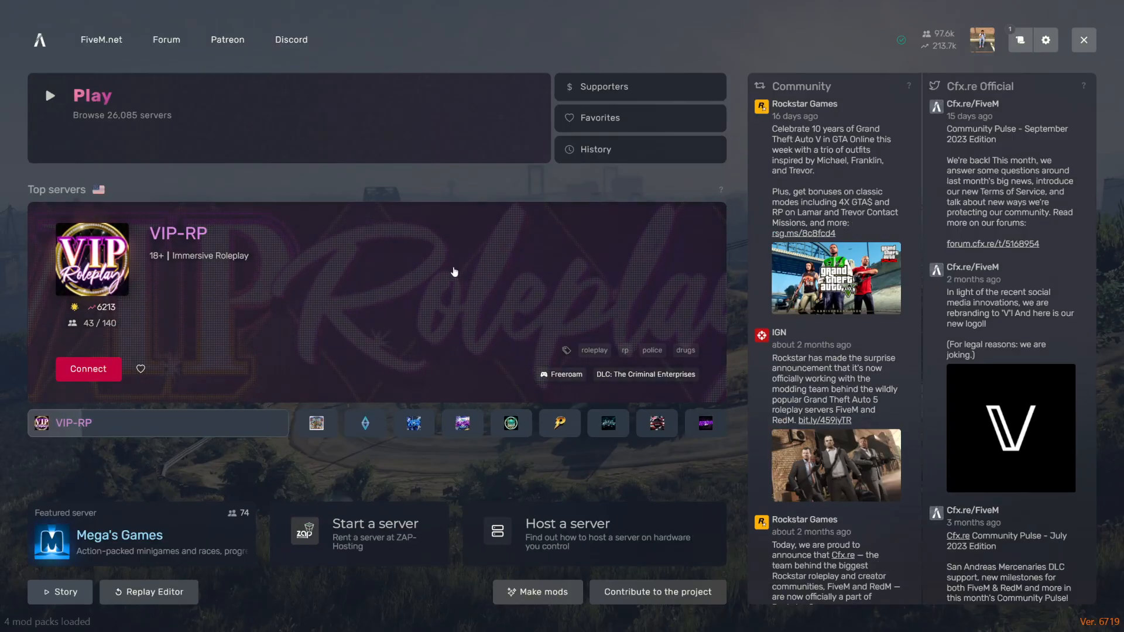
pyautogui.click(389, 139)
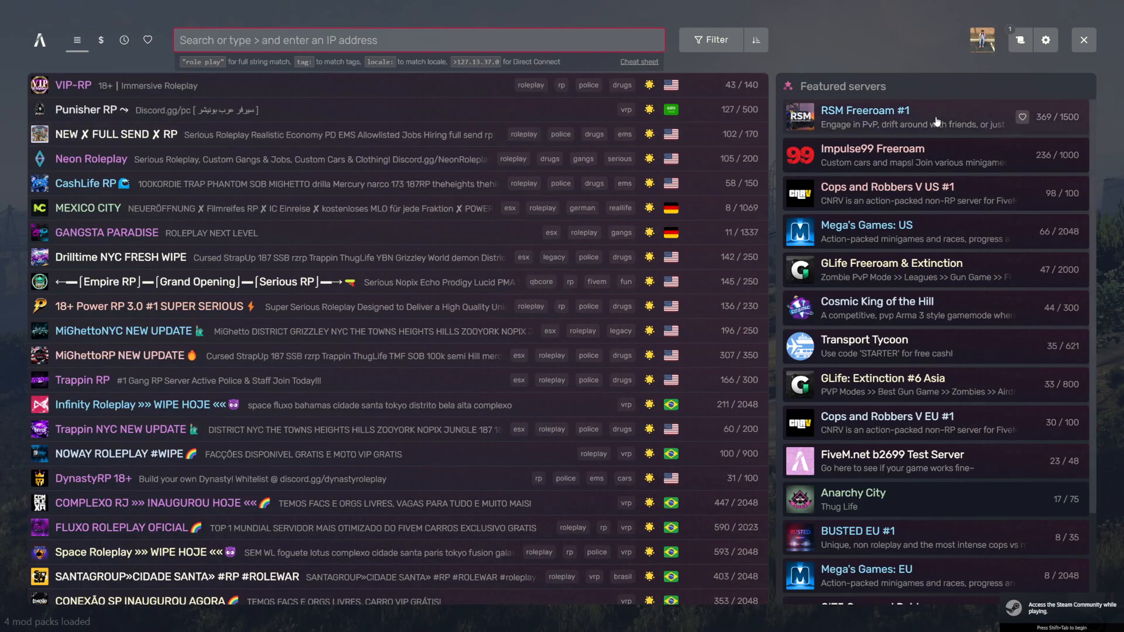
pyautogui.click(879, 118)
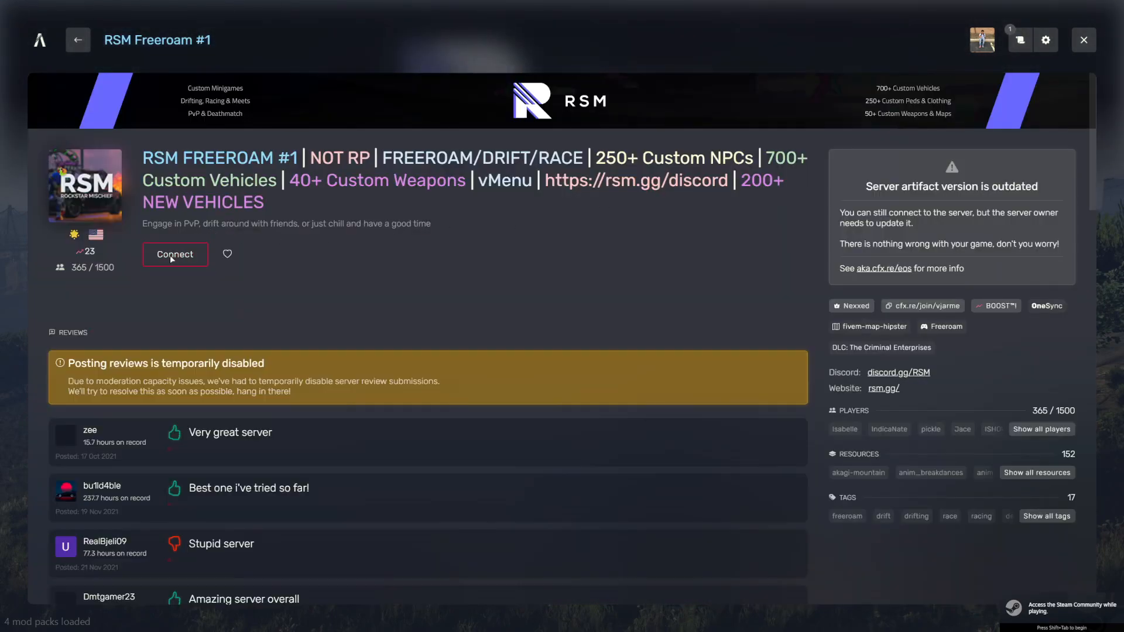
pyautogui.click(174, 254)
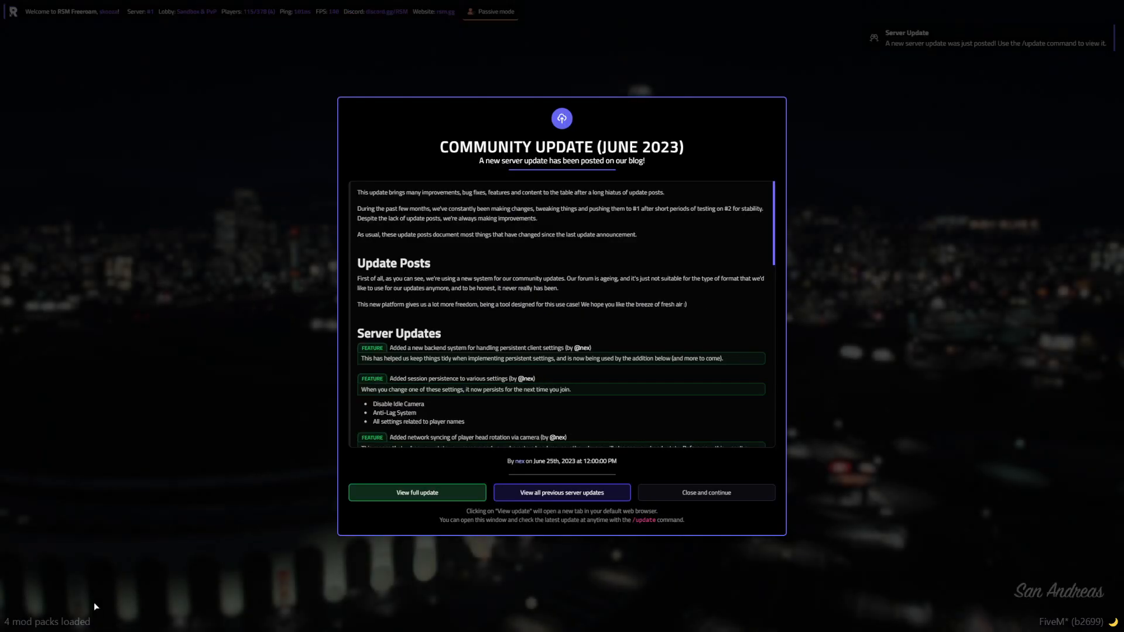
# - Dismiss the community update, advance through the Lobby Hub introduction and exit the lobby selection to enter the game
pyautogui.click(721, 497)
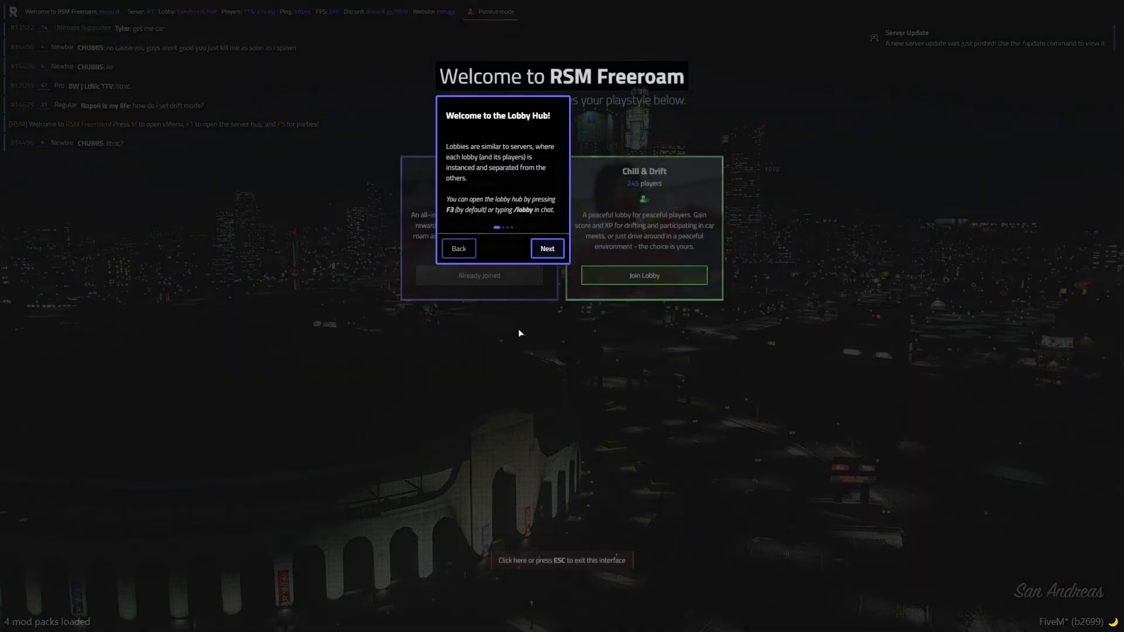
pyautogui.click(548, 250)
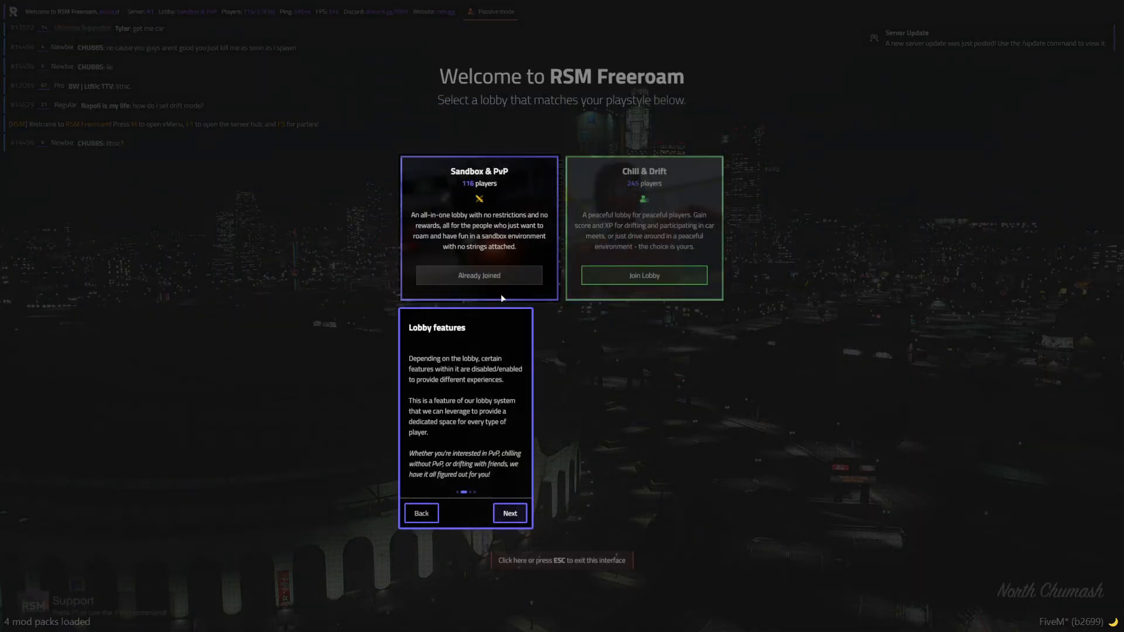
pyautogui.click(511, 514)
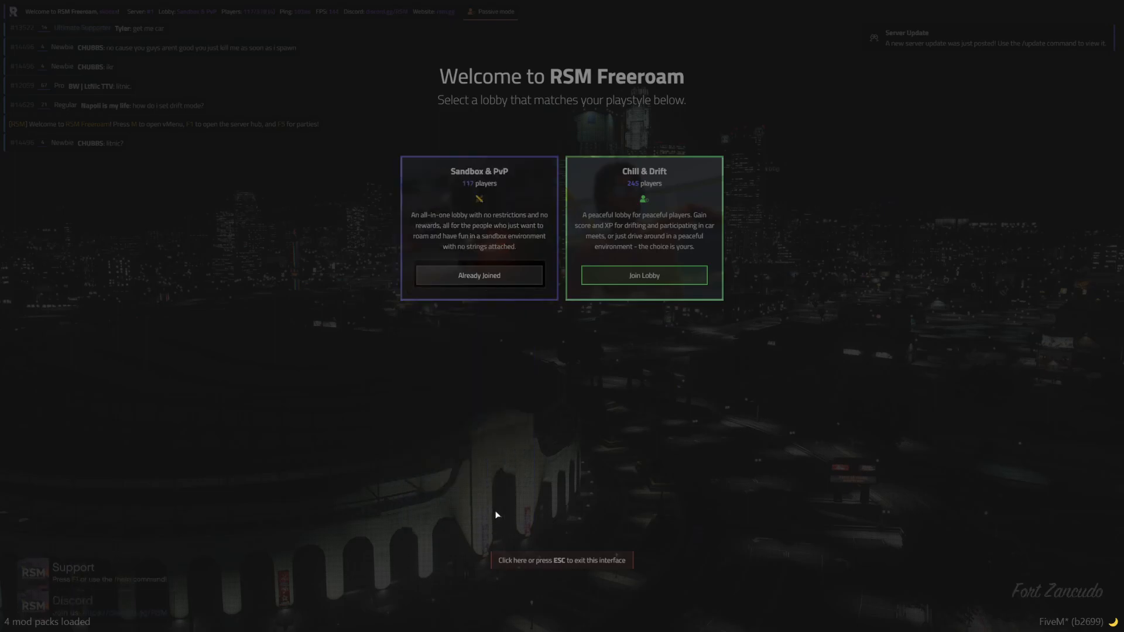
pyautogui.click(438, 476)
pyautogui.click(513, 515)
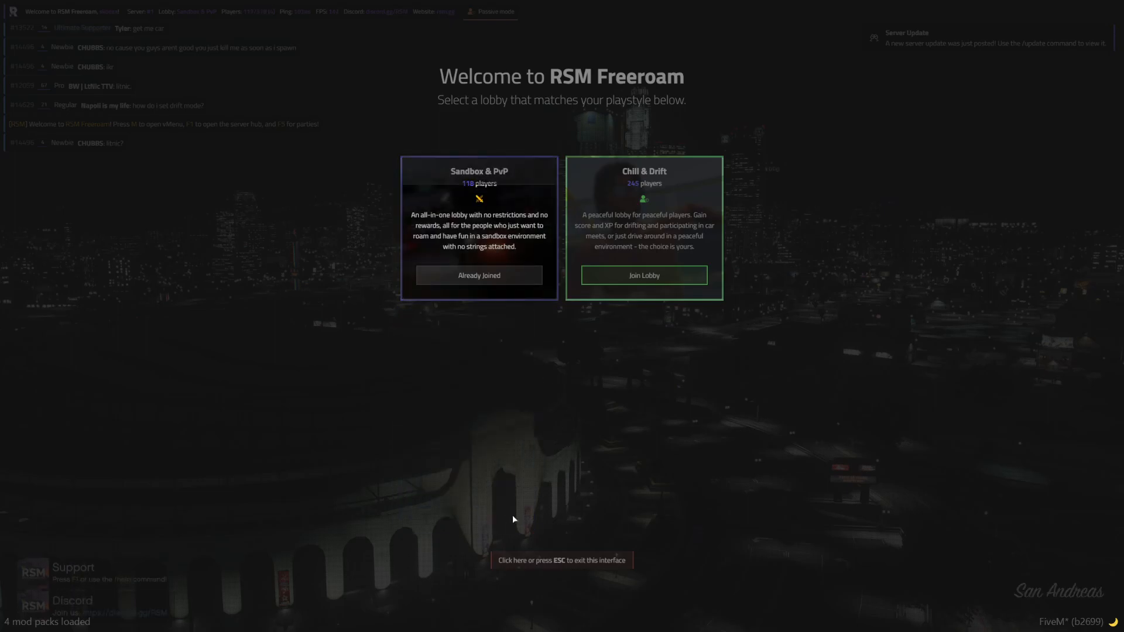
pyautogui.click(521, 478)
pyautogui.click(604, 528)
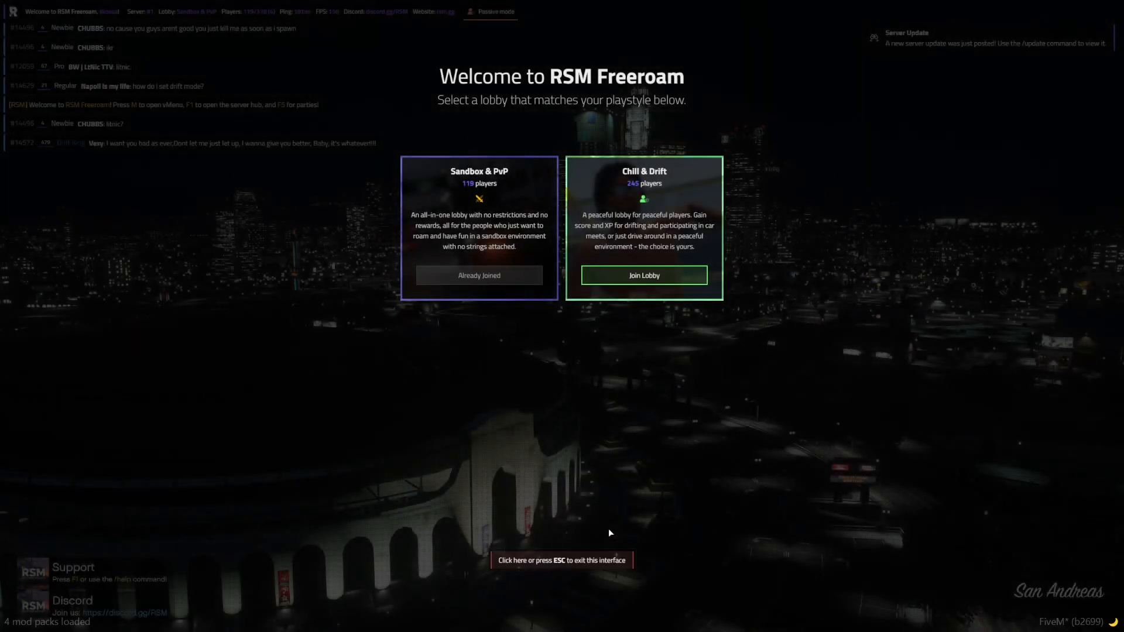
pyautogui.press('Escape')
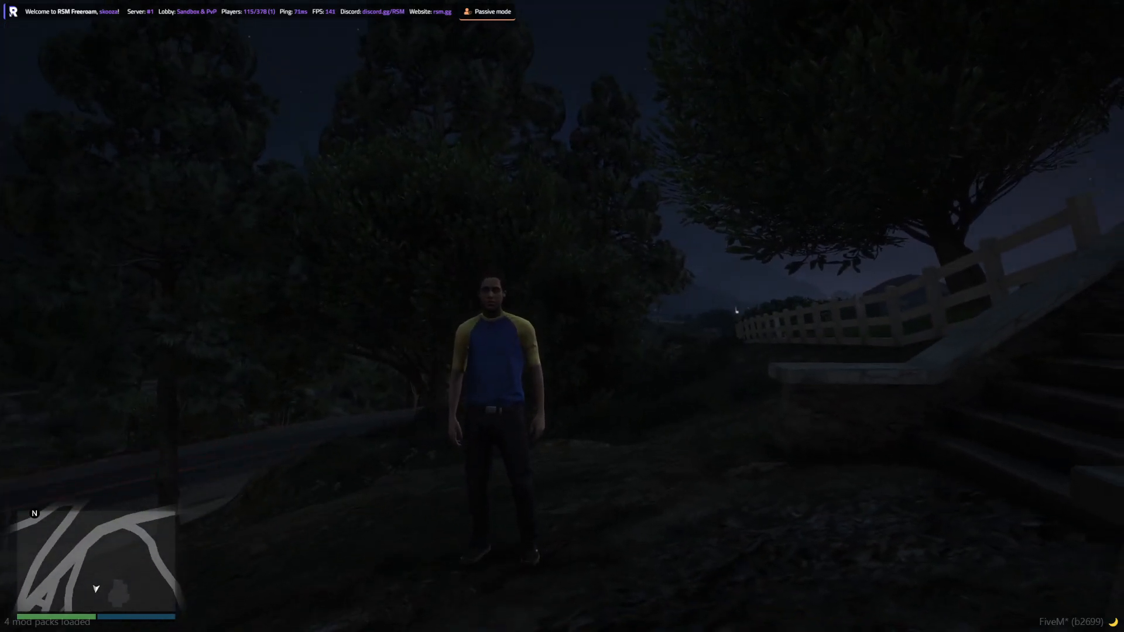
# - Open and close the in-game ENBSeries settings overlay, and walk the character forward to view the modded night scenery
pyautogui.hotkey('shift', 'Return')
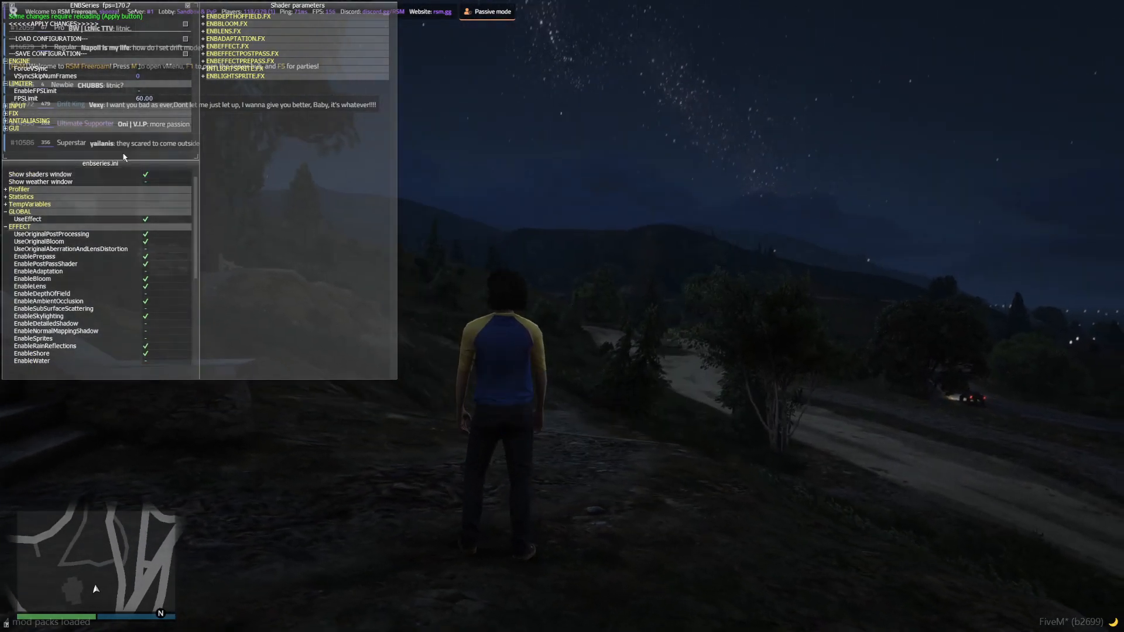
pyautogui.hotkey('shift', 'Return')
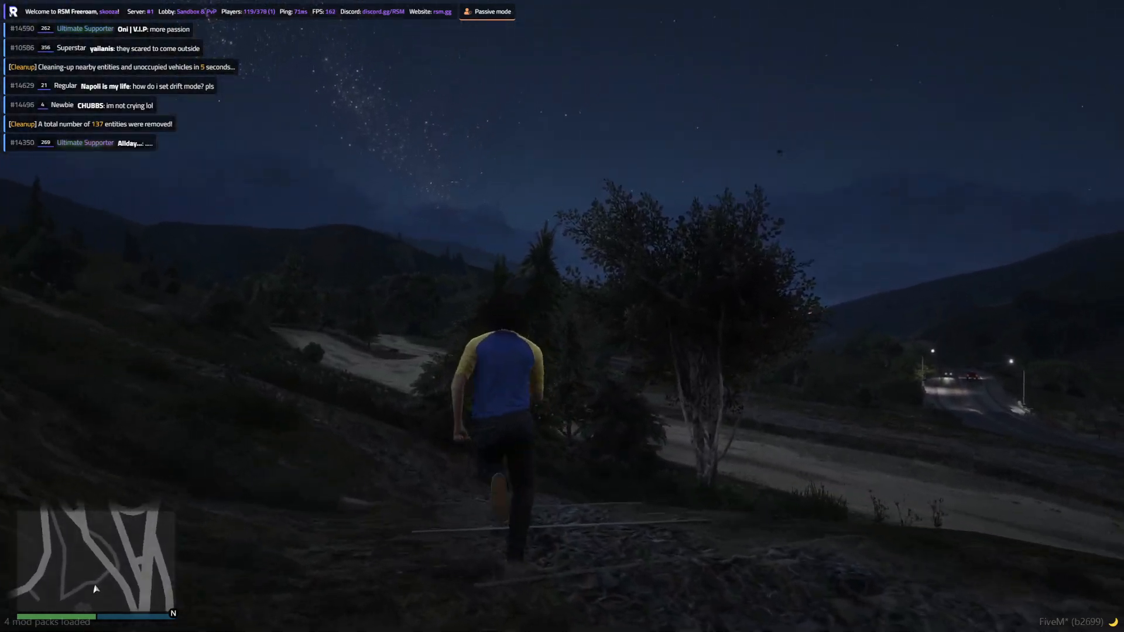
pyautogui.press('w')
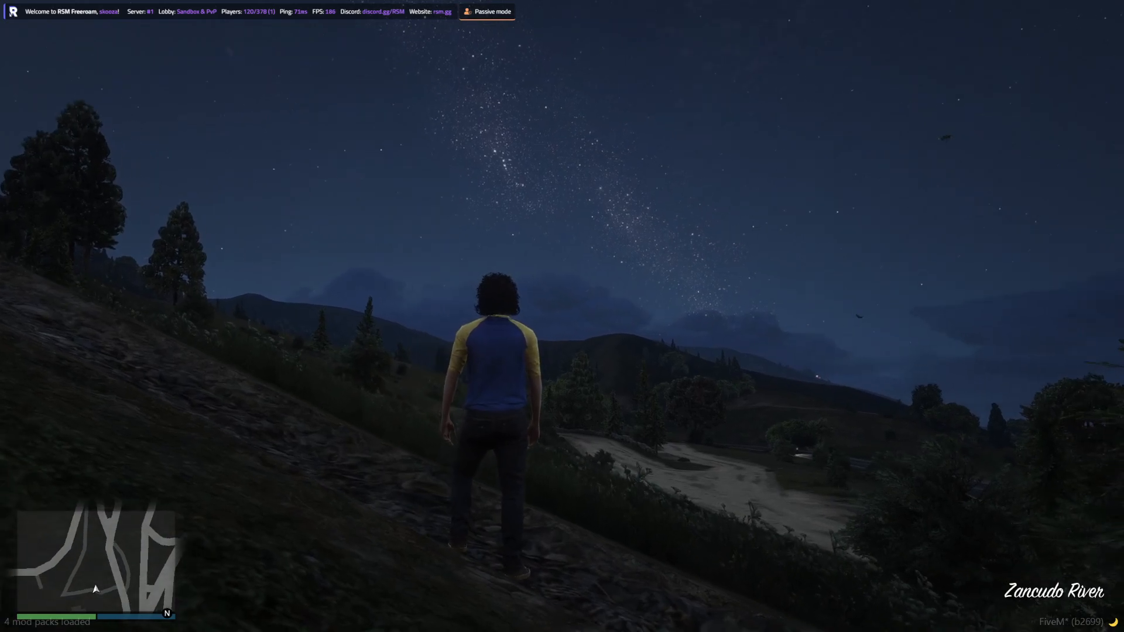
pyautogui.press('super')
pyautogui.press('super')
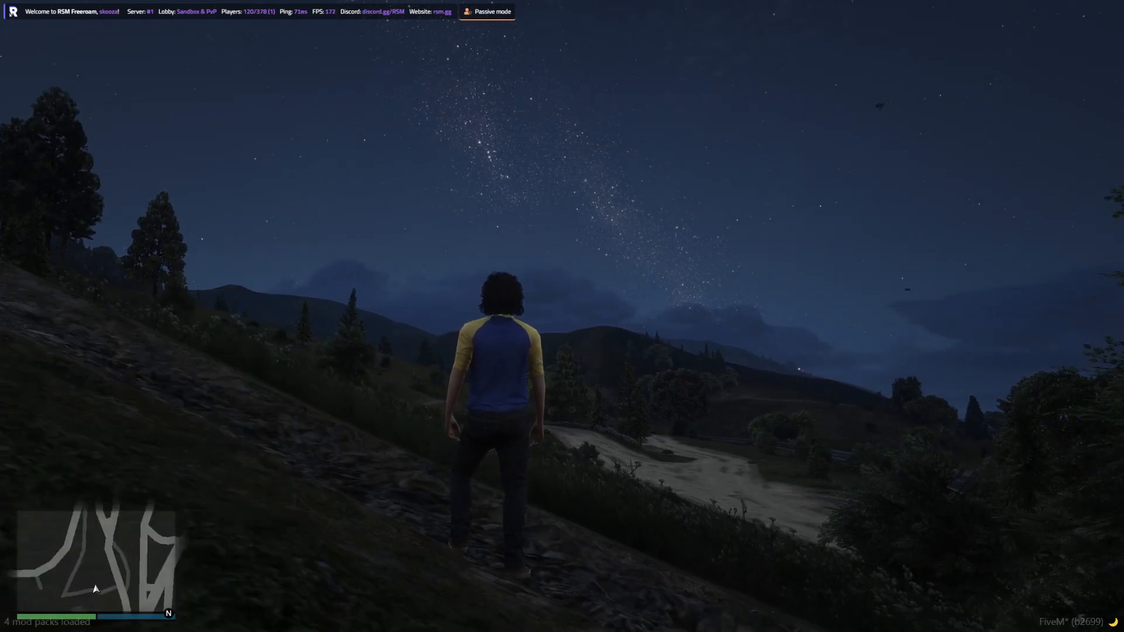